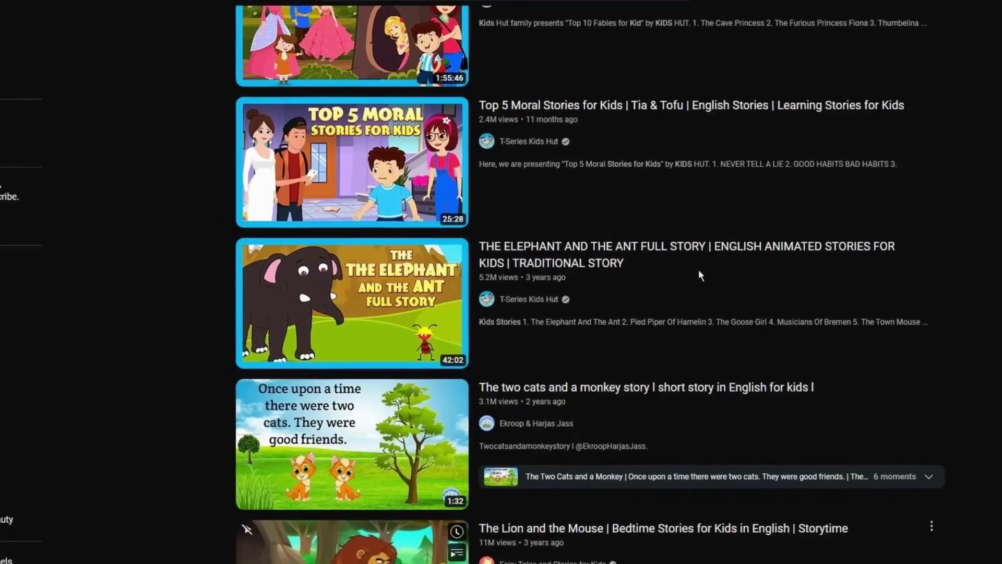
Browse the YouTube search results for English kids' stories
scroll(691, 269, up, 10)
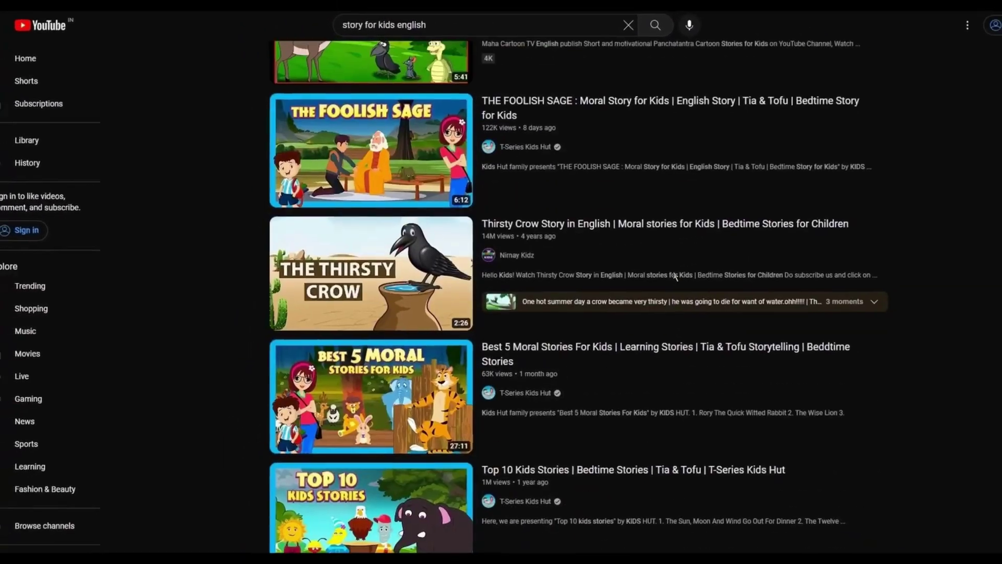
scroll(681, 276, down, 10)
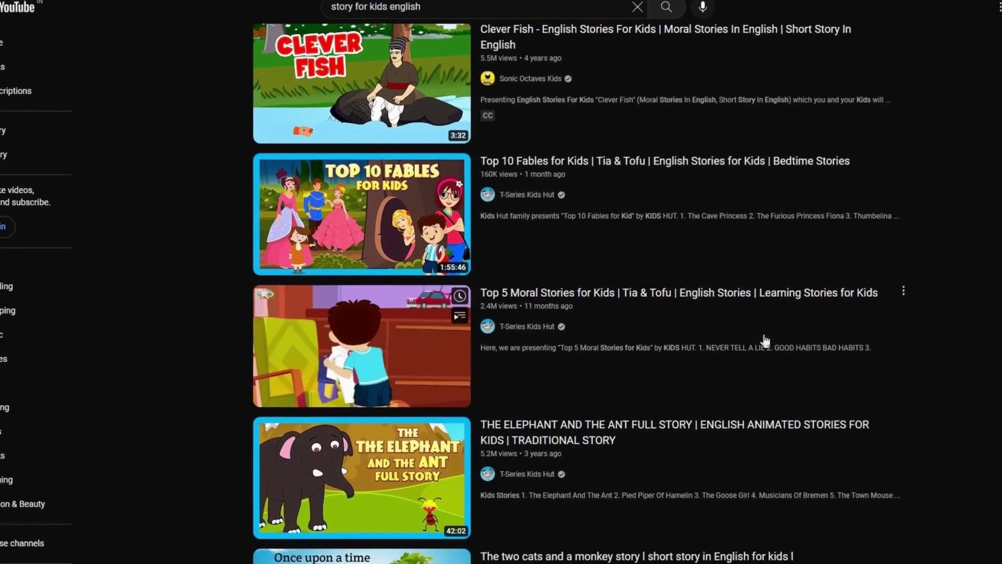
scroll(765, 340, up, 10)
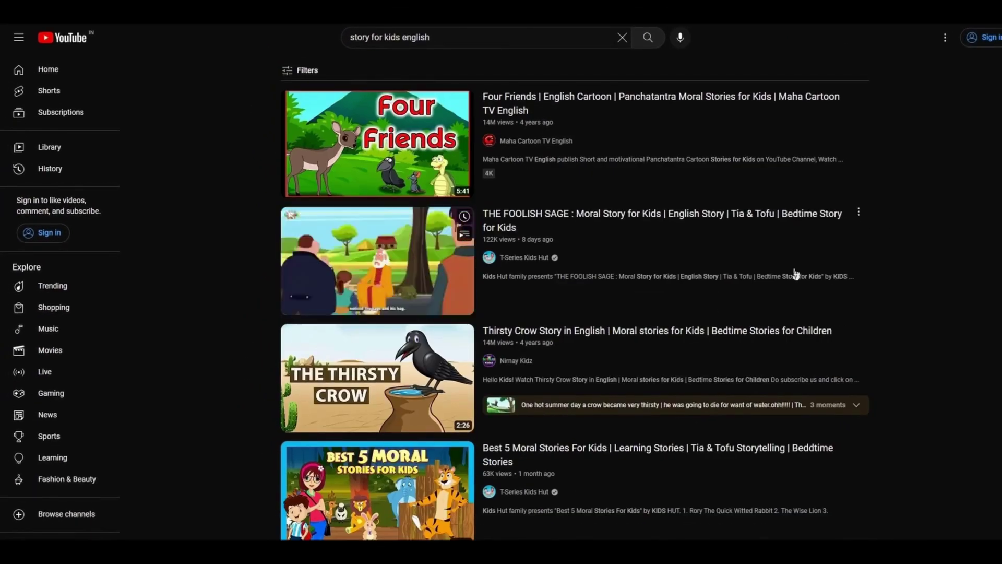
scroll(714, 272, down, 5)
scroll(715, 271, down, 4)
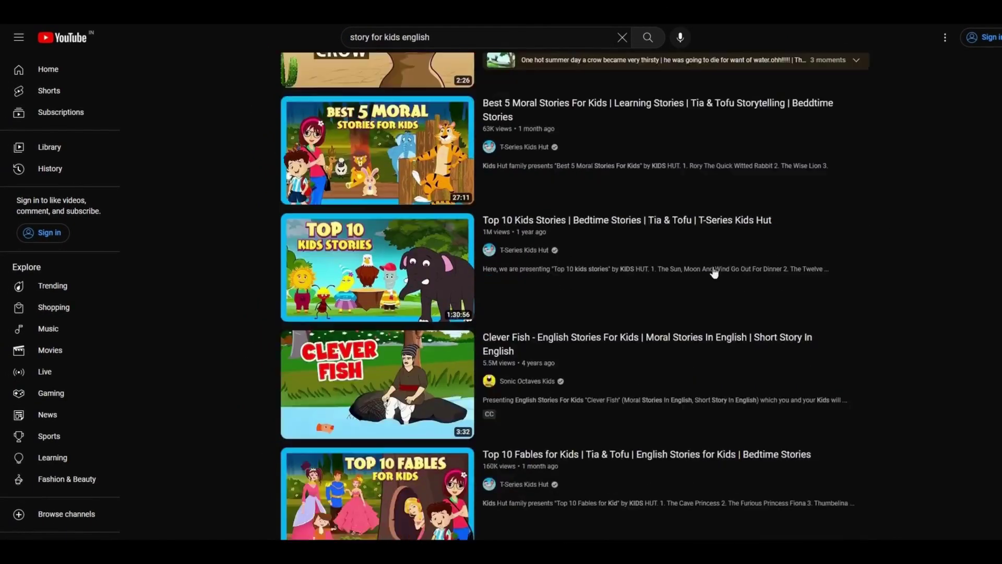
scroll(714, 271, down, 10)
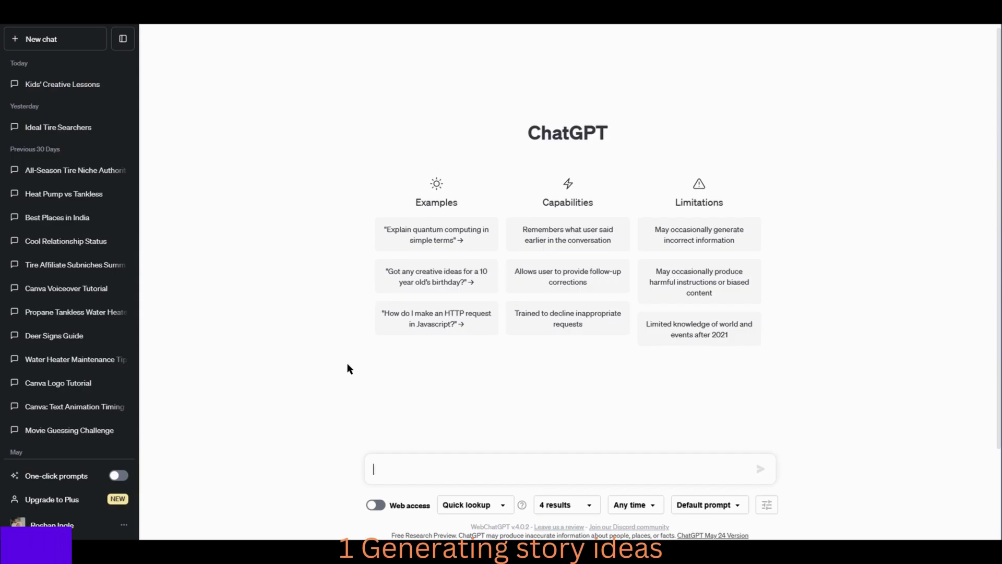
In ChatGPT, hide the chat history and submit the prompt "Generate me some simple and short kids story ideas"
click(122, 38)
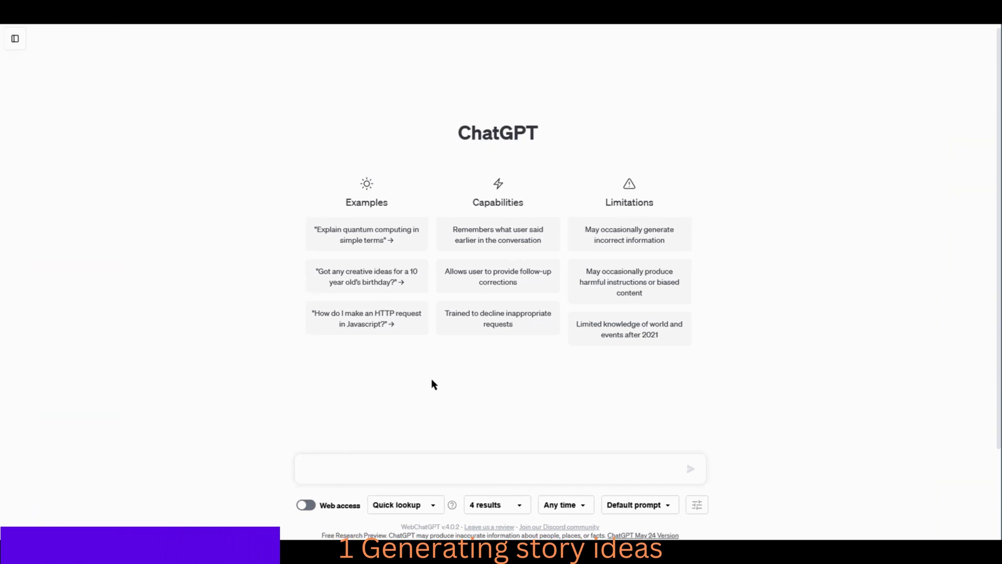
click(423, 467)
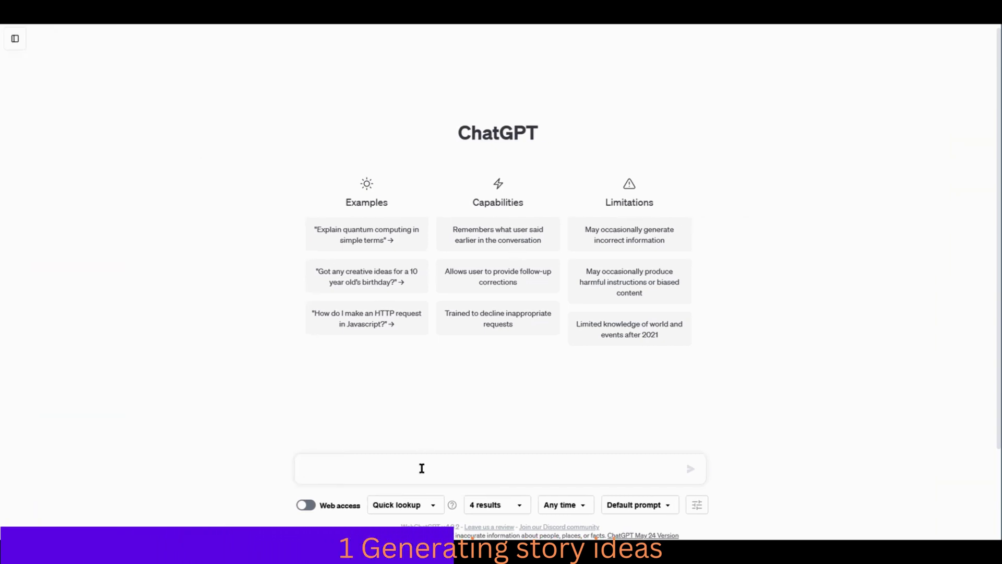
text(Generate)
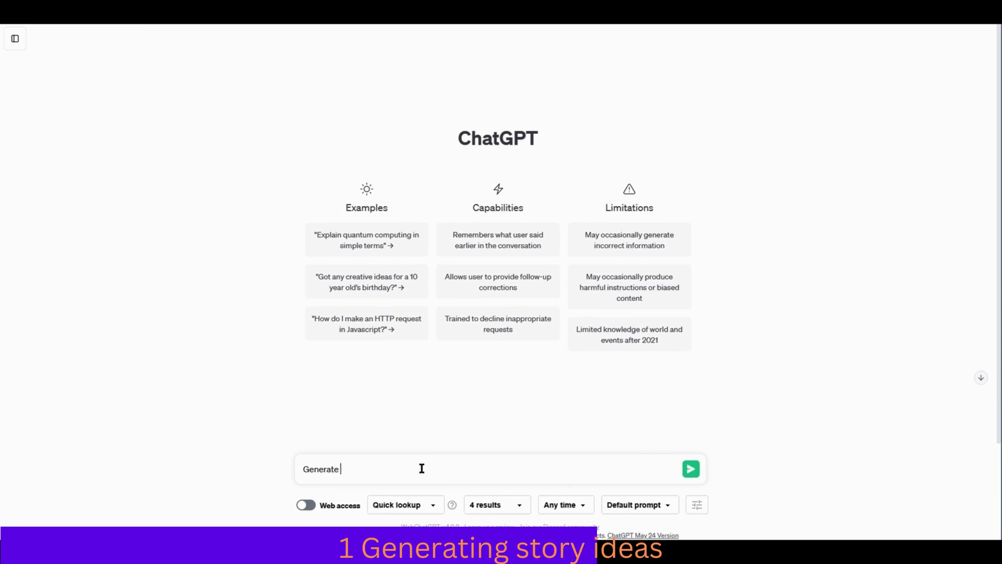
text( me some simple and short kids story ideas)
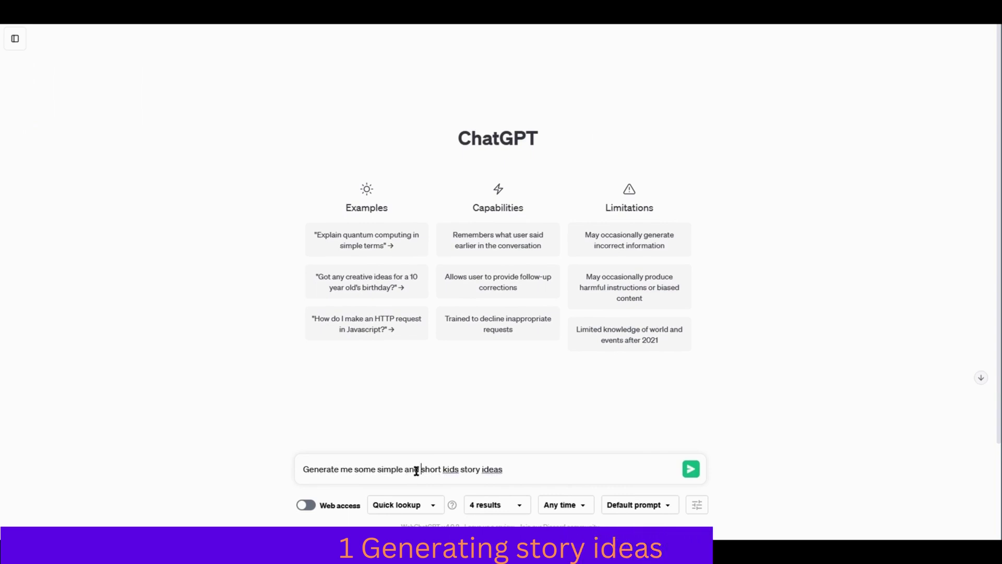
key(ctrl+a)
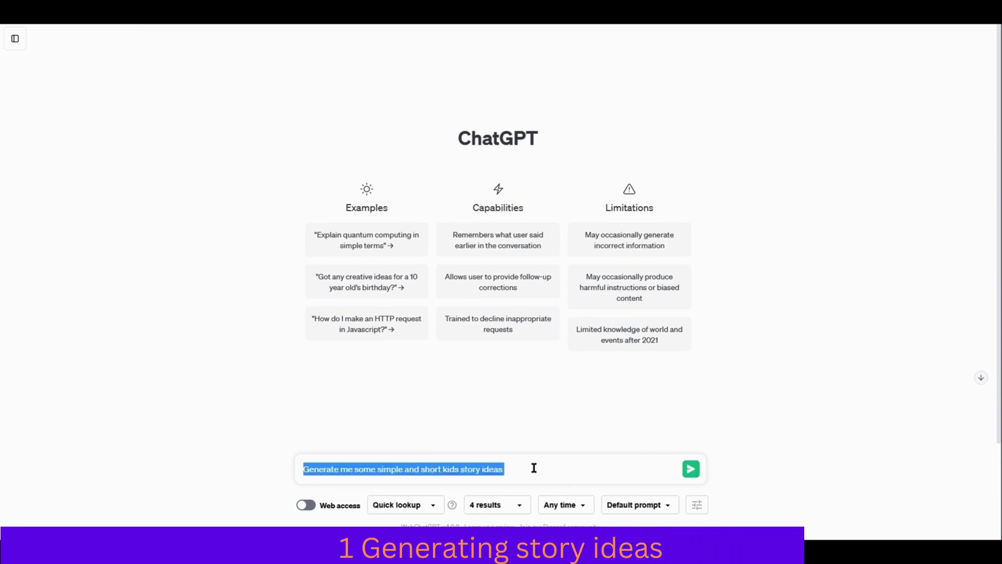
key(Return)
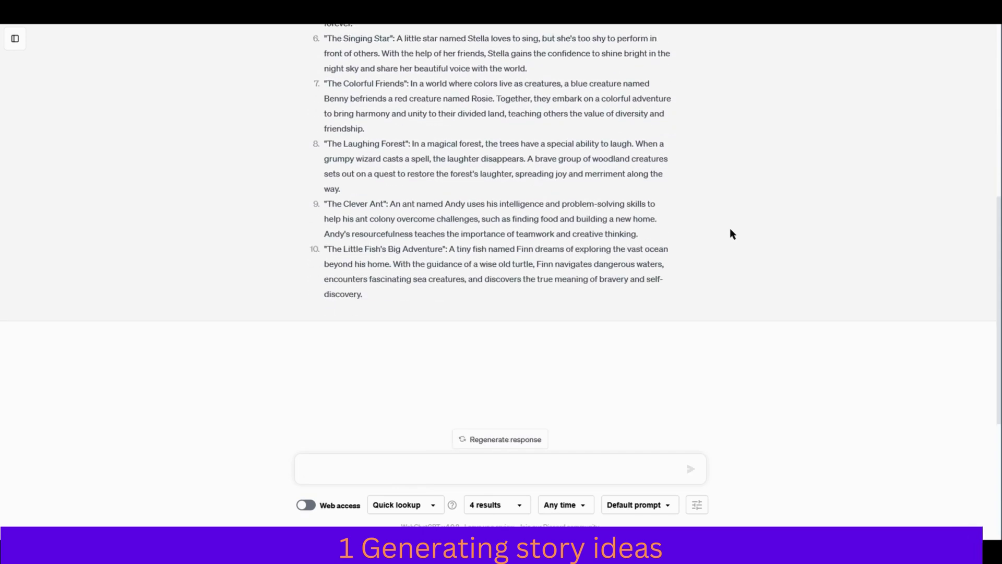
Read through the generated list of kids' story ideas to choose one for the script
scroll(729, 234, up, 6)
scroll(729, 234, down, 5)
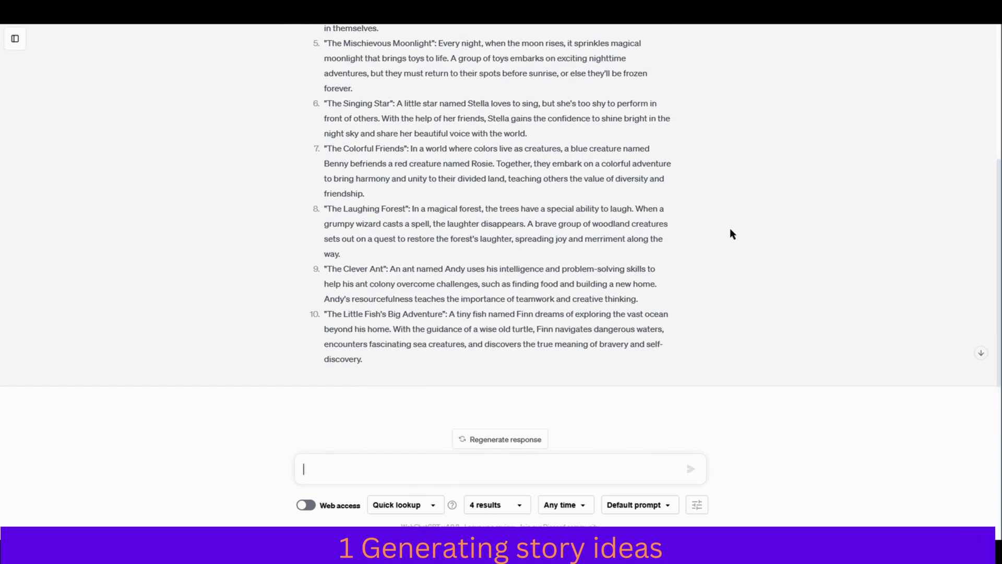
scroll(730, 230, up, 4)
scroll(730, 230, down, 2)
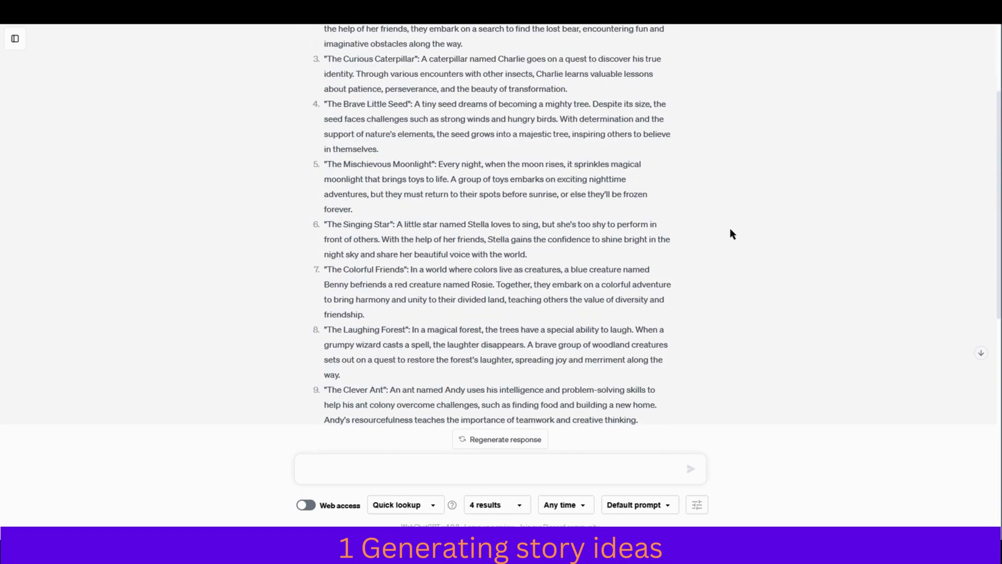
scroll(729, 234, up, 4)
scroll(493, 235, down, 6)
scroll(494, 238, up, 1)
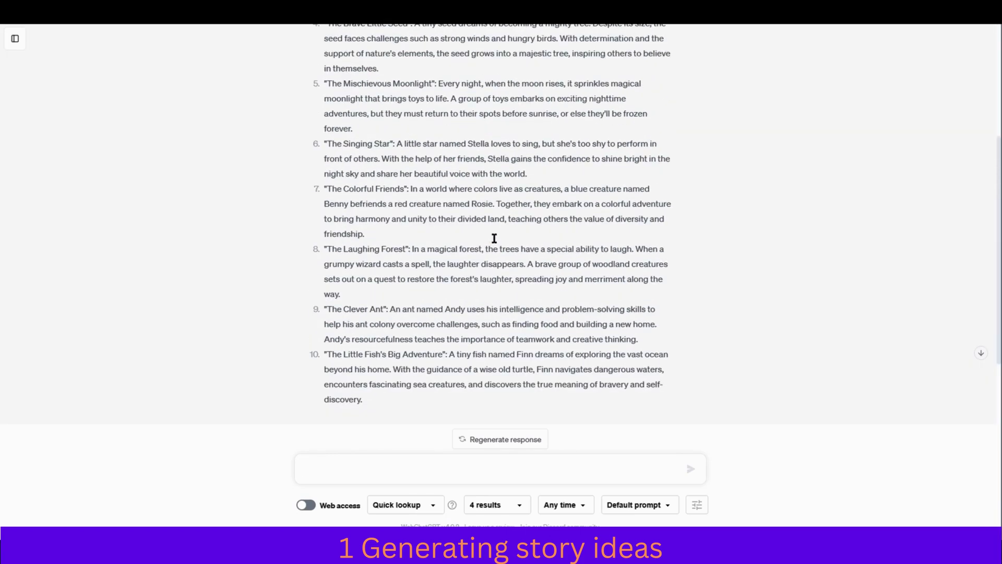
scroll(494, 238, up, 4)
scroll(423, 296, down, 1)
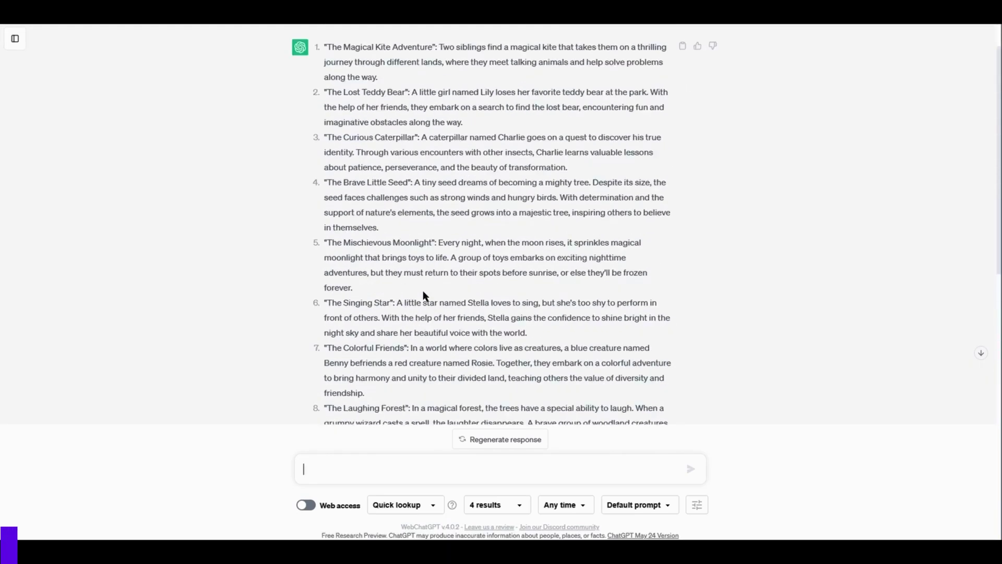
scroll(424, 295, down, 4)
drag(351, 270, 559, 284)
click(559, 283)
Submit the prompt "Generate me a short 30 second story script for the 9th story. keep it simple and interesting"
click(432, 469)
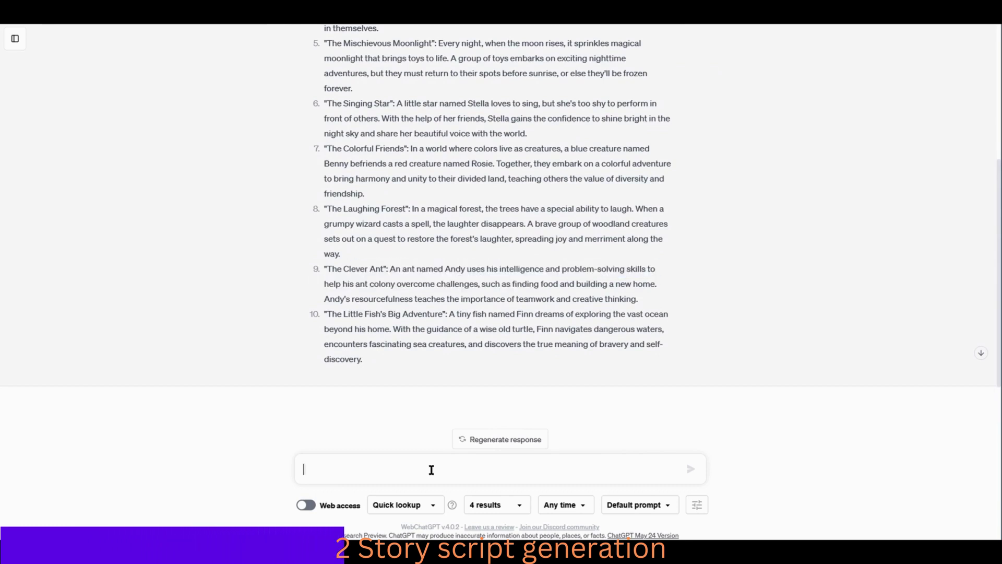
text(Gener)
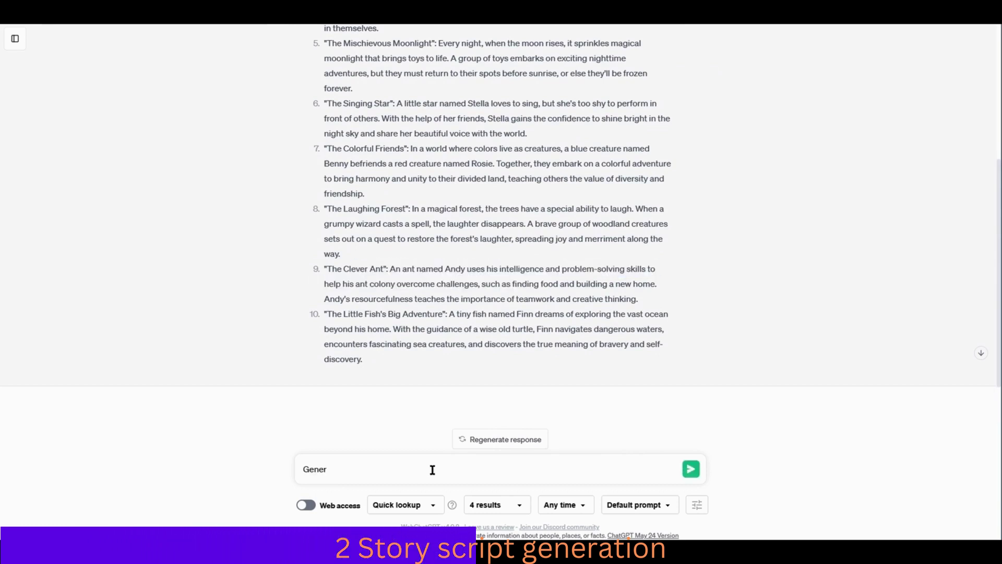
text(ation)
key(BackSpace)
key(BackSpace)
key(BackSpace)
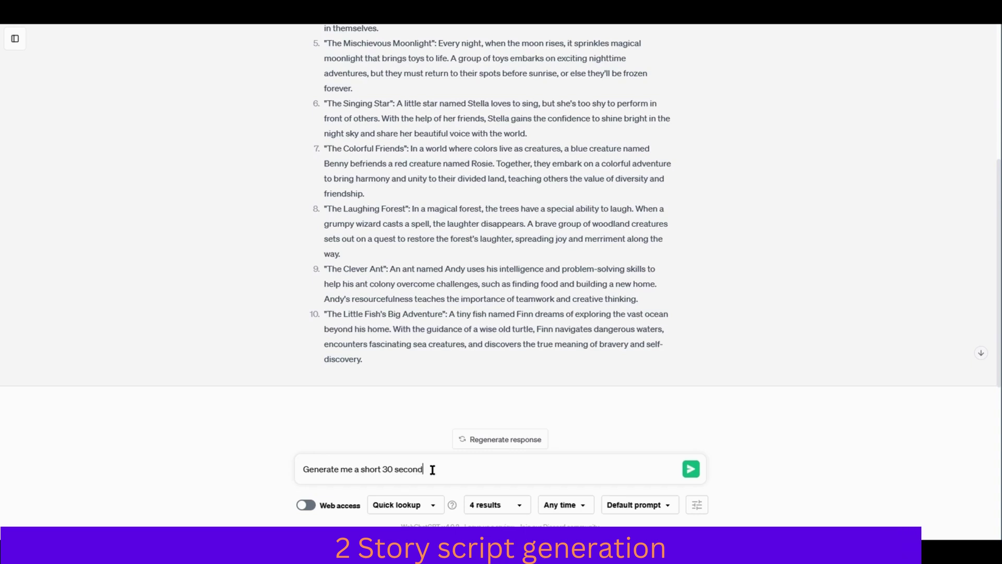
text(script for the 9th story. keep it simple and interesting)
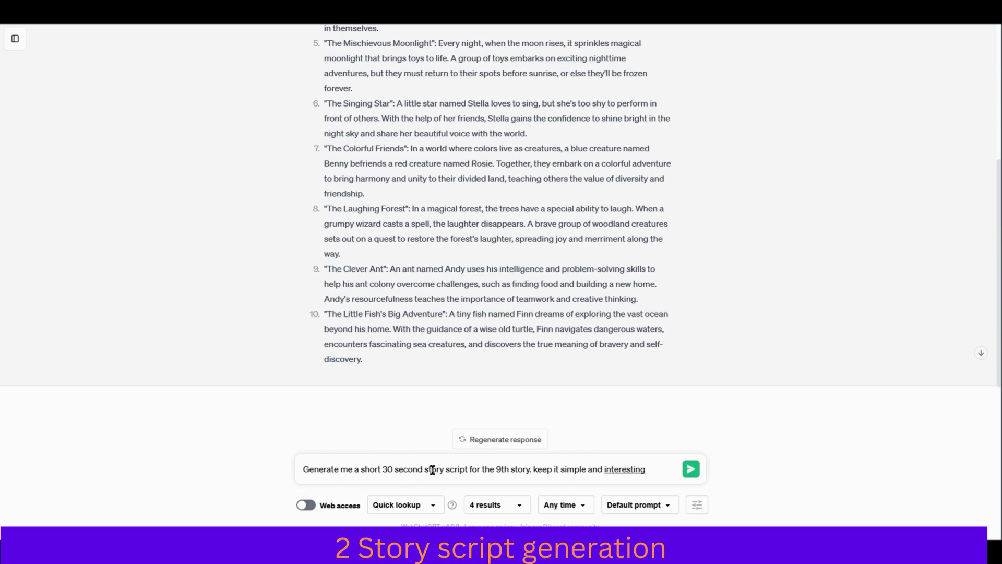
key(Return)
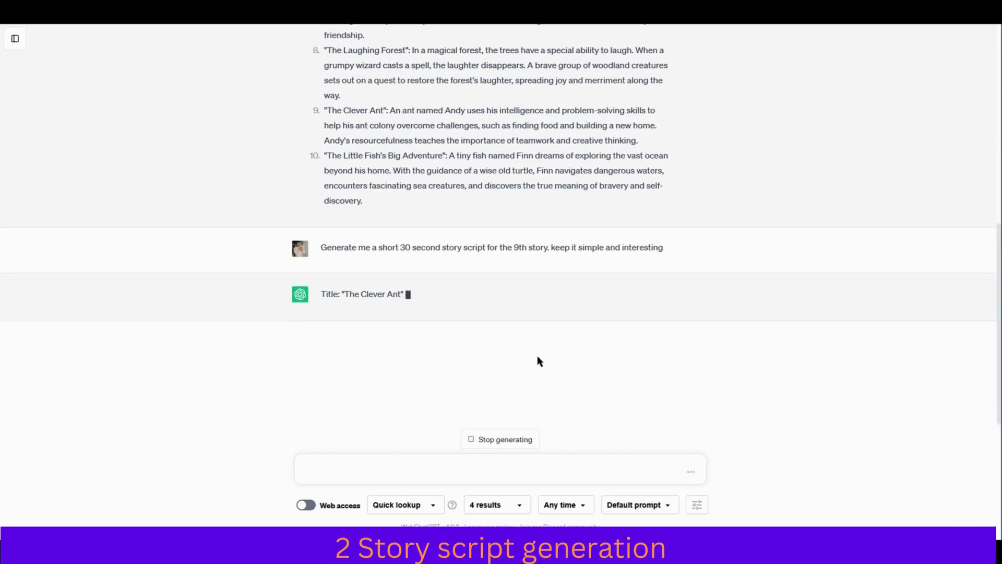
Review the scenes and narrator lines of the generated "The Clever Ant" script
scroll(544, 297, up, 3)
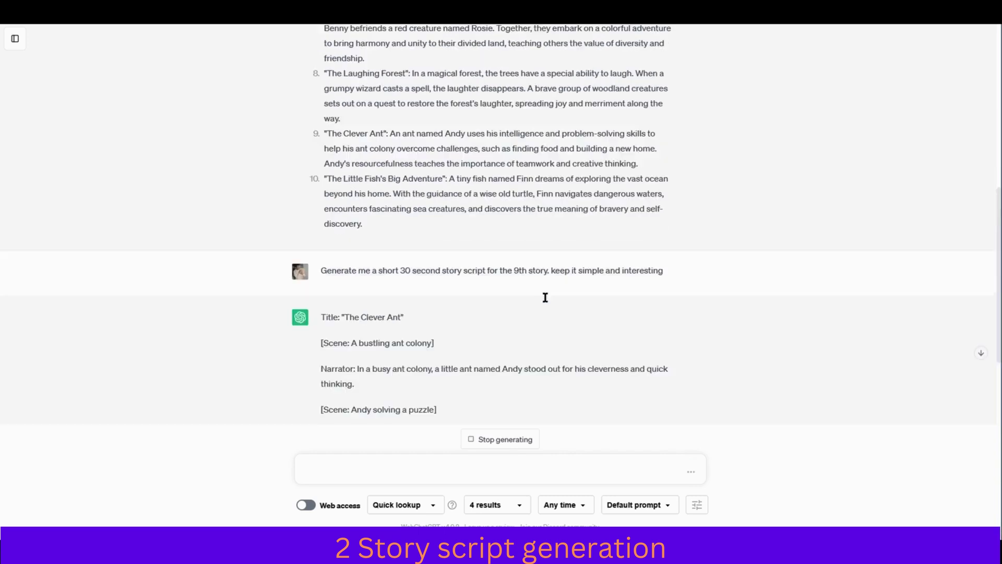
scroll(328, 179, down, 3)
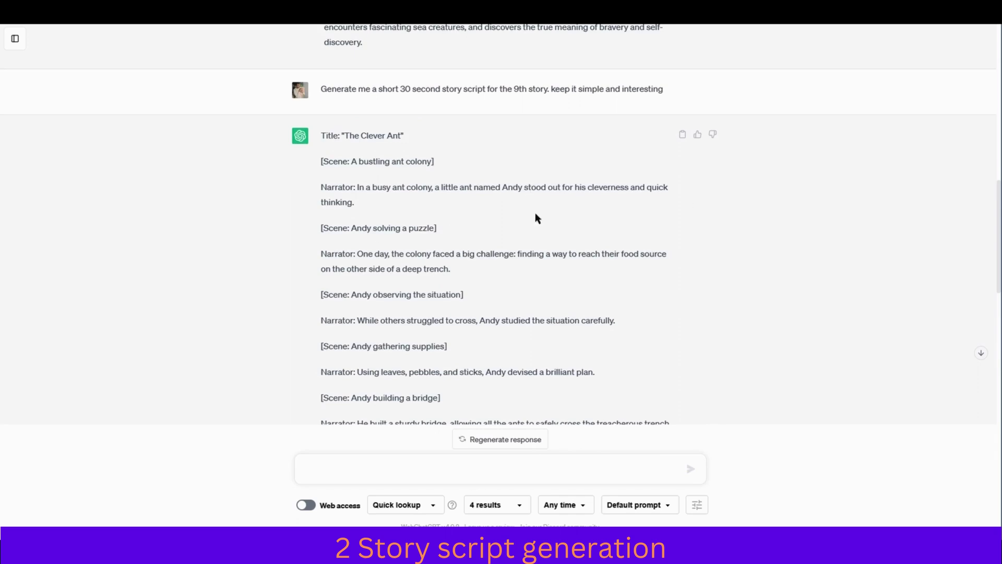
scroll(537, 218, down, 4)
scroll(436, 298, up, 4)
drag(321, 135, 437, 395)
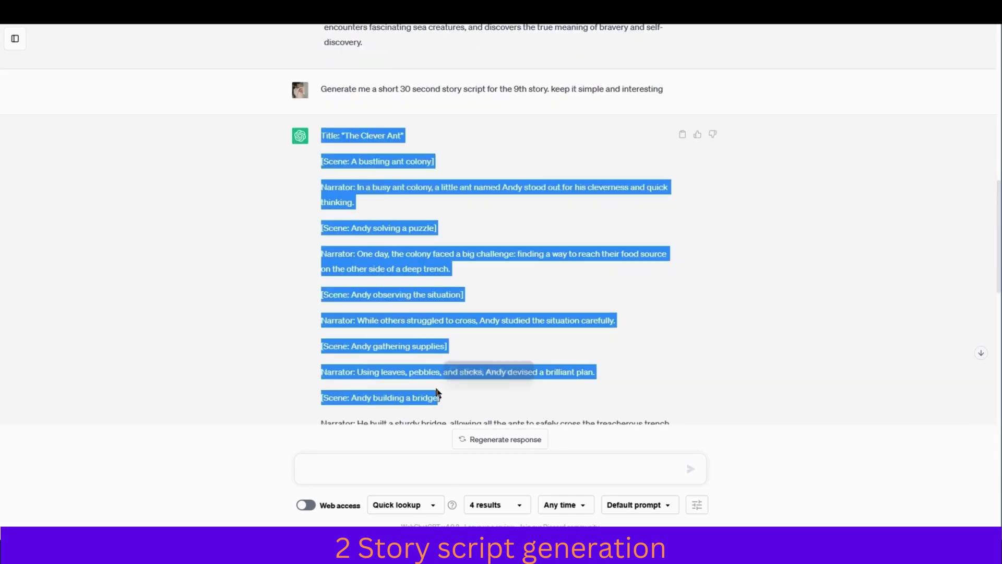
scroll(517, 349, down, 2)
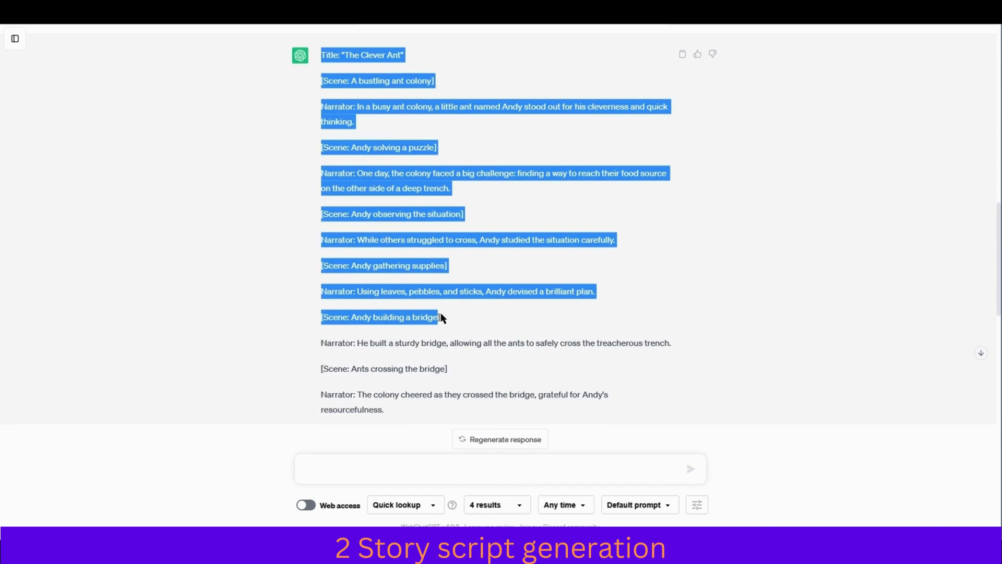
scroll(440, 318, down, 3)
scroll(449, 308, down, 1)
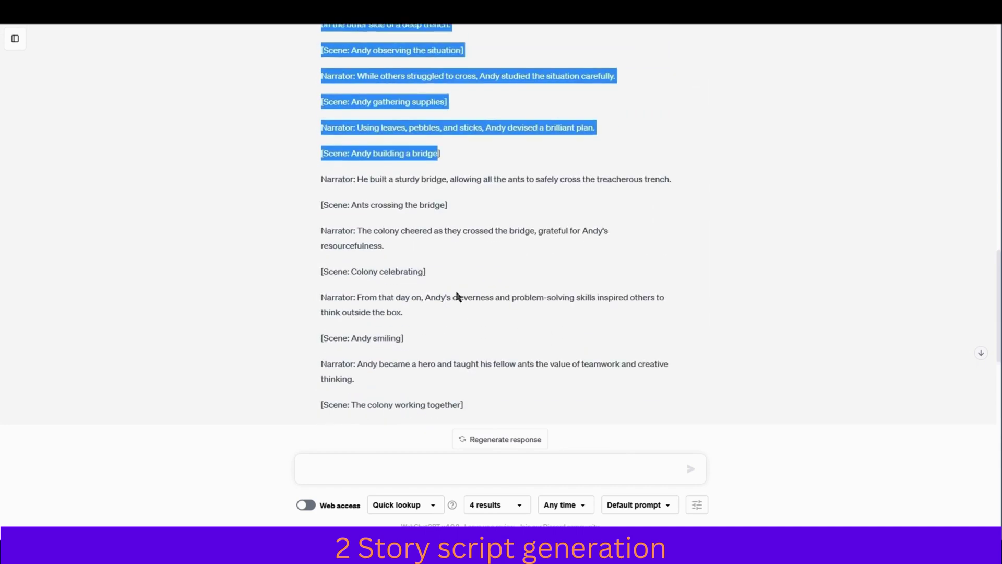
scroll(462, 208, up, 4)
click(464, 172)
scroll(433, 165, up, 1)
scroll(405, 158, up, 1)
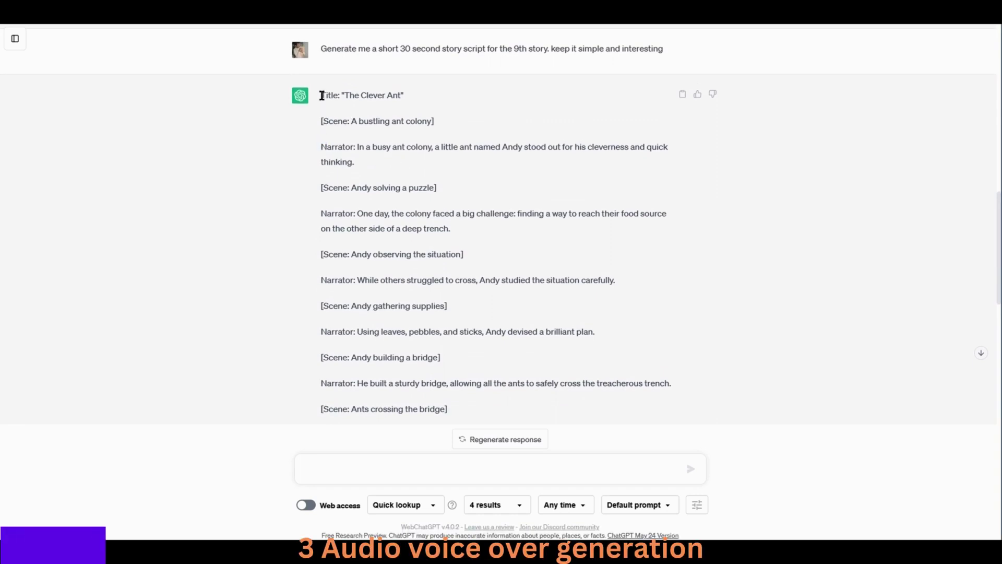
Copy the whole "The Clever Ant" script from its title onward and paste it into TTSMaker's text box
drag(322, 93, 487, 301)
key(ctrl+c)
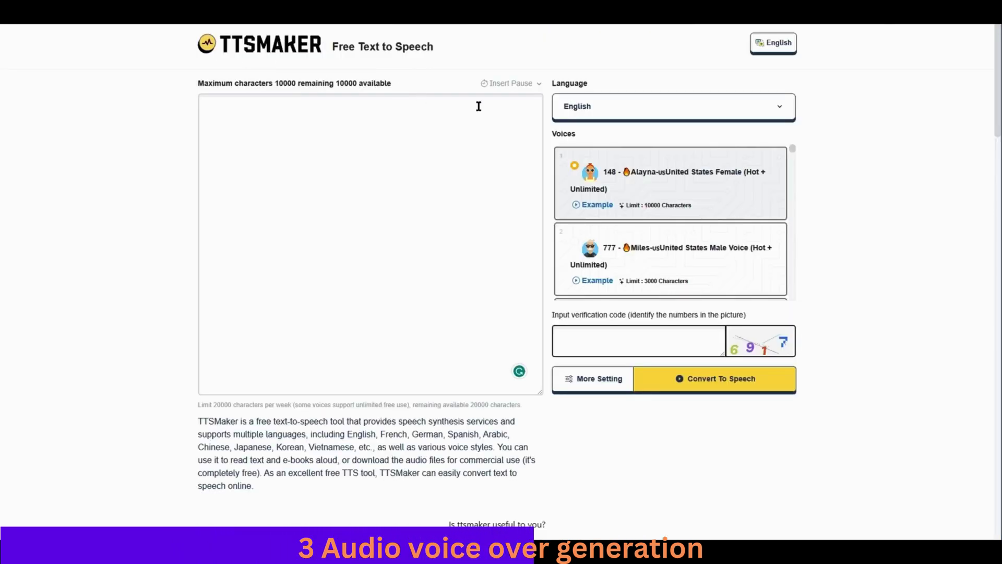
click(300, 194)
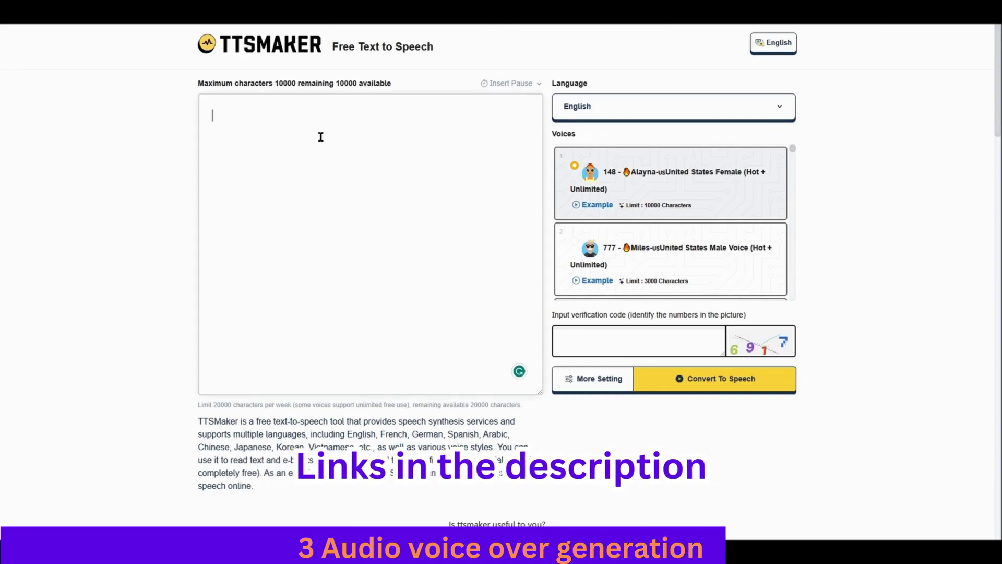
key(ctrl+v)
Remove the "Title:" label, the "[Scene: A bustling ant colony]" line and the first "Narrator:" label from the script's opening
scroll(360, 167, up, 15)
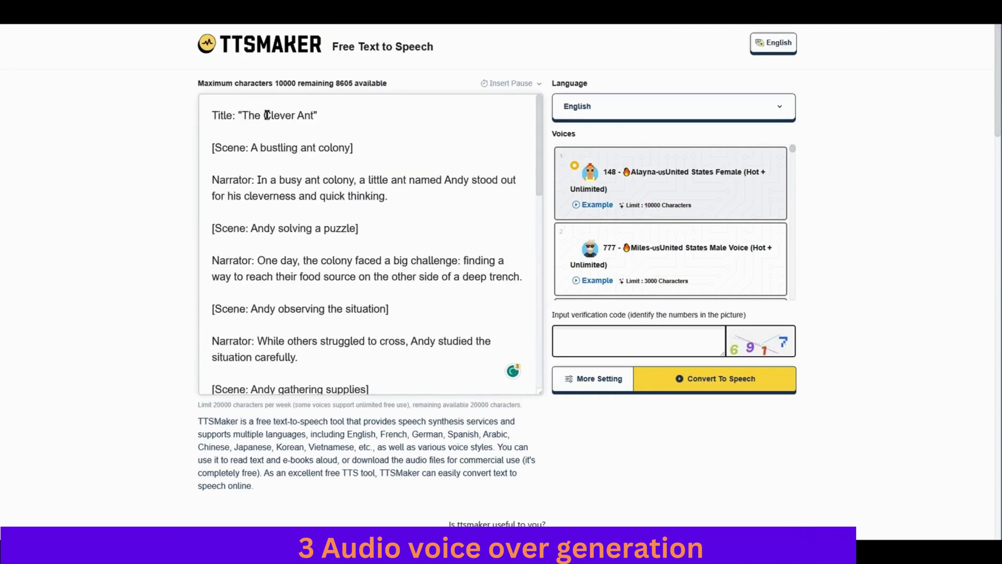
key(BackSpace)
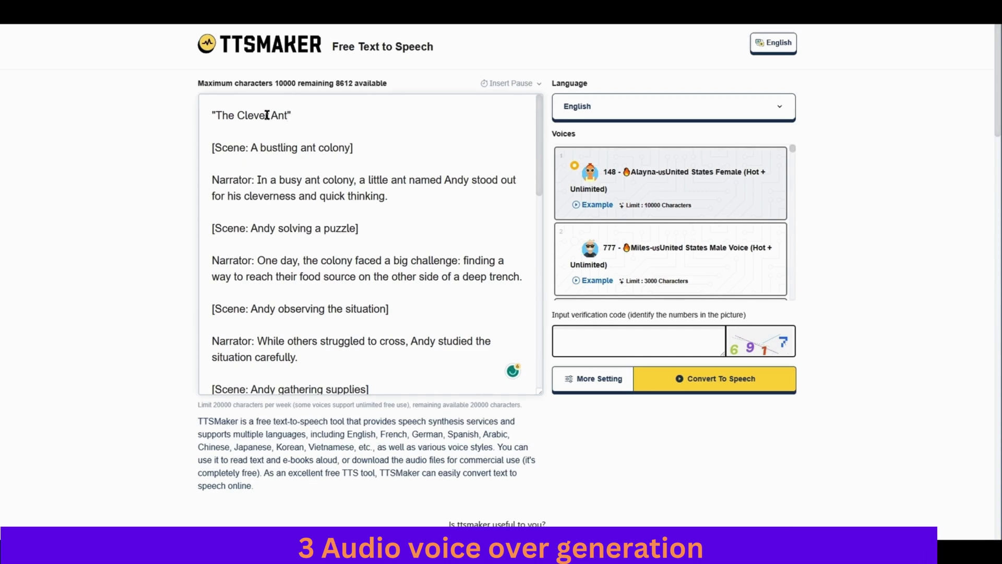
triple_click(271, 147)
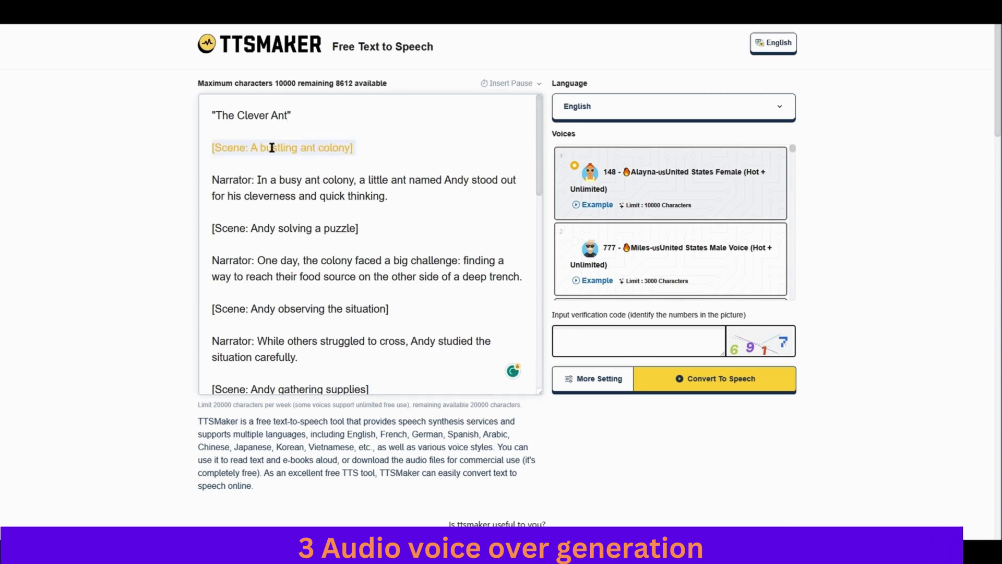
key(BackSpace)
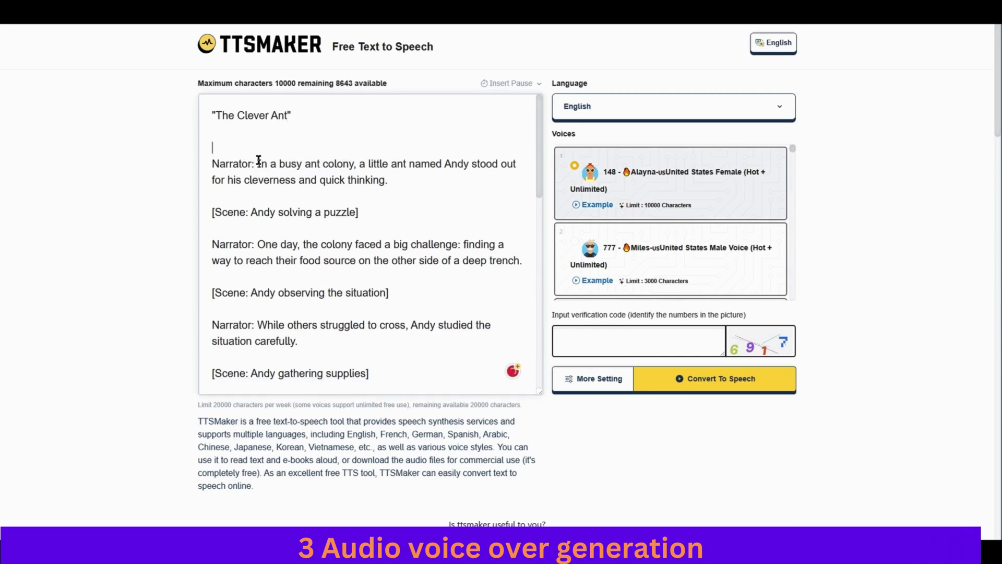
drag(258, 160, 219, 162)
key(BackSpace)
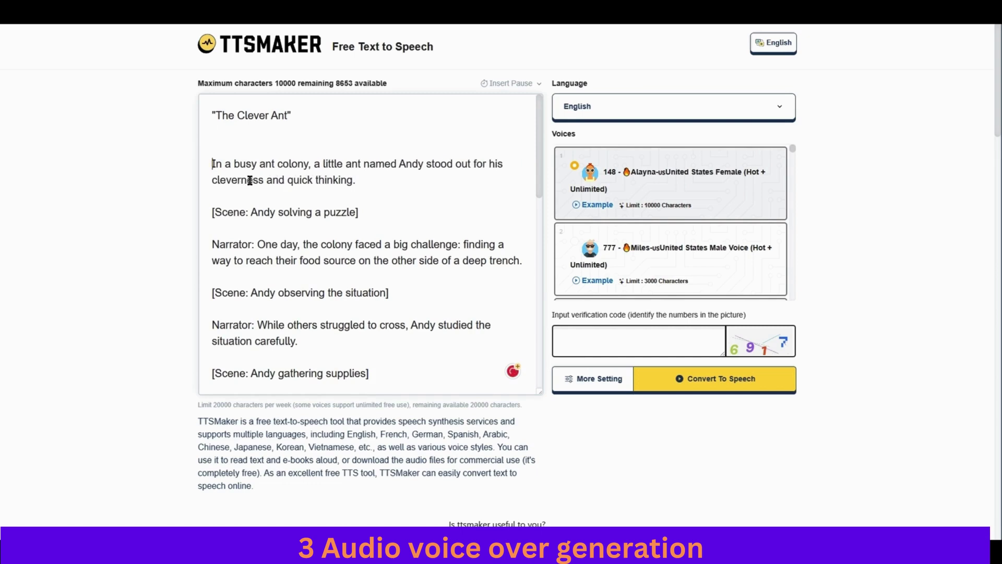
Delete the scene lines about Andy solving a puzzle, observing the situation and gathering supplies from the script
triple_click(276, 209)
key(BackSpace)
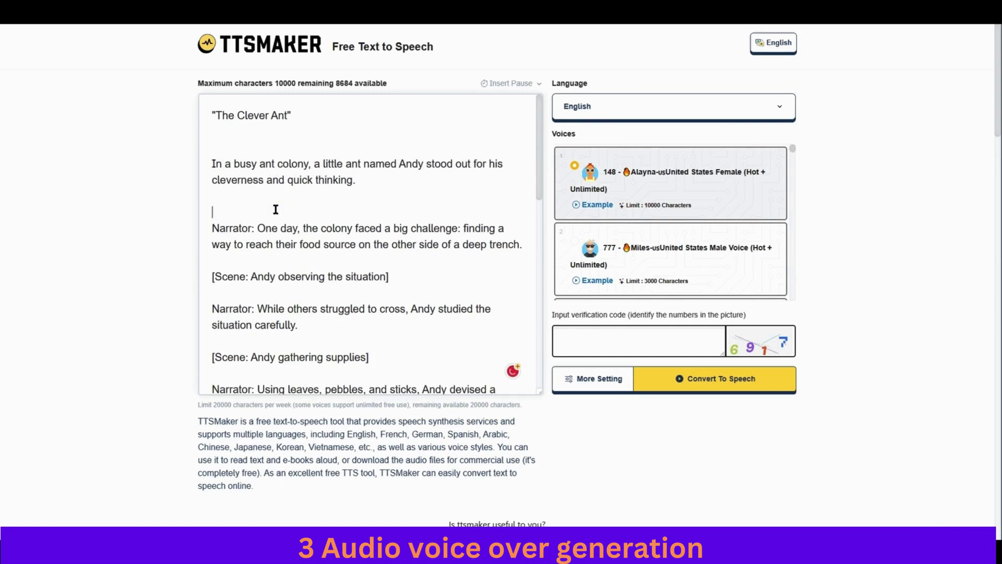
triple_click(276, 277)
key(BackSpace)
triple_click(276, 337)
key(BackSpace)
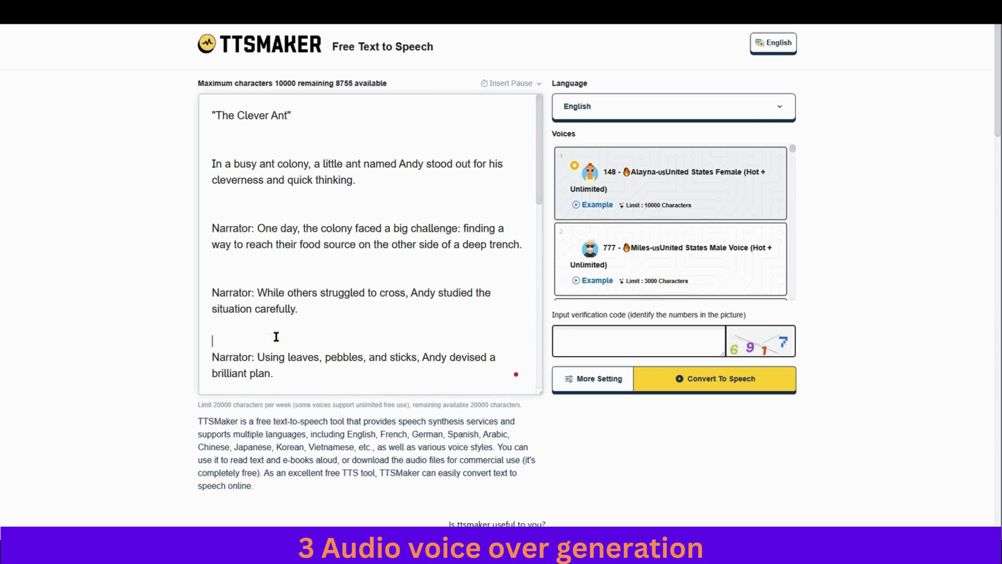
Delete the "[Scene: Andy building a bridge]" line and the "Narrator:" label and extra blank line before "Using leaves, pebbles, and sticks"
scroll(275, 367, down, 2)
triple_click(279, 283)
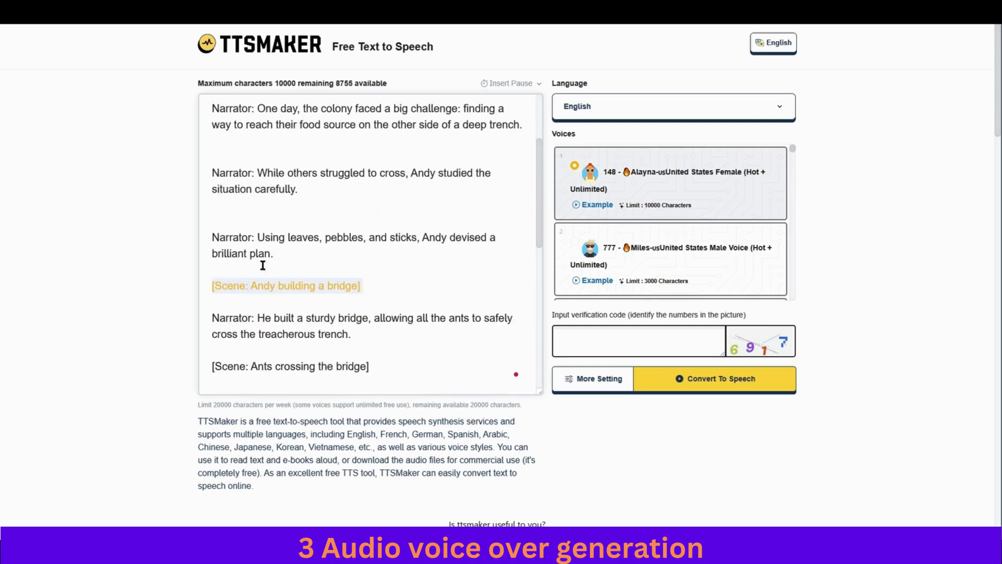
key(BackSpace)
key(BackSpace)
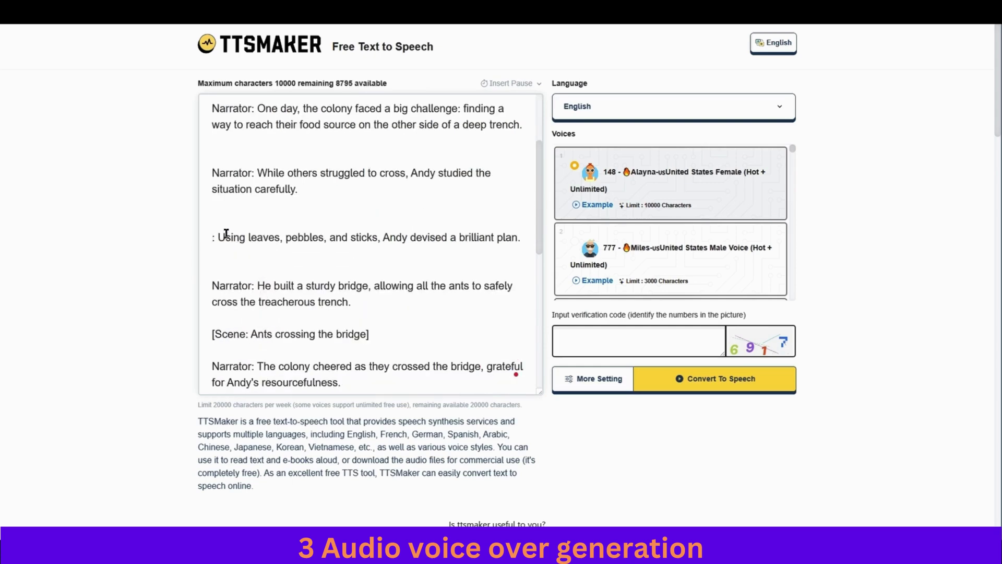
key(BackSpace)
key(BackSpace)
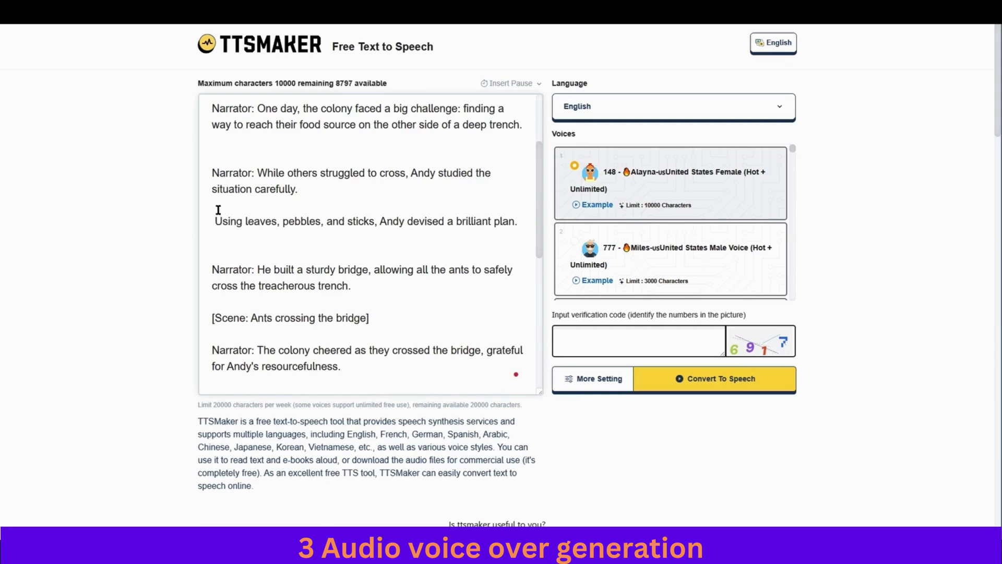
key(BackSpace)
Remove the remaining scene lines and "Narrator:" labels from the "He built a sturdy bridge" paragraph through the script's closing paragraph
mouse_move(219, 262)
mouse_down()
mouse_move(256, 261)
mouse_move(211, 268)
mouse_up()
key(BackSpace)
key(BackSpace)
scroll(264, 261, down, 3)
key(BackSpace)
key(BackSpace)
drag(255, 222, 211, 221)
key(BackSpace)
key(BackSpace)
drag(389, 261, 213, 272)
key(BackSpace)
drag(254, 340, 211, 341)
key(BackSpace)
scroll(366, 313, down, 5)
scroll(313, 275, up, 5)
scroll(258, 226, up, 5)
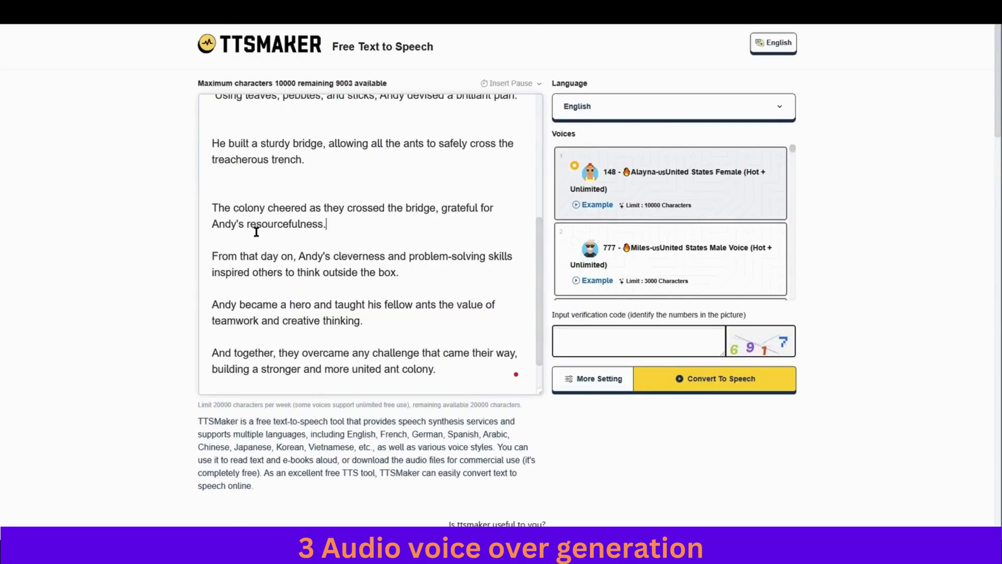
Remove the "Narrator:" label and the extra blank line before the paragraph starting "One day, the colony faced a big challenge"
scroll(261, 177, up, 5)
double_click(245, 228)
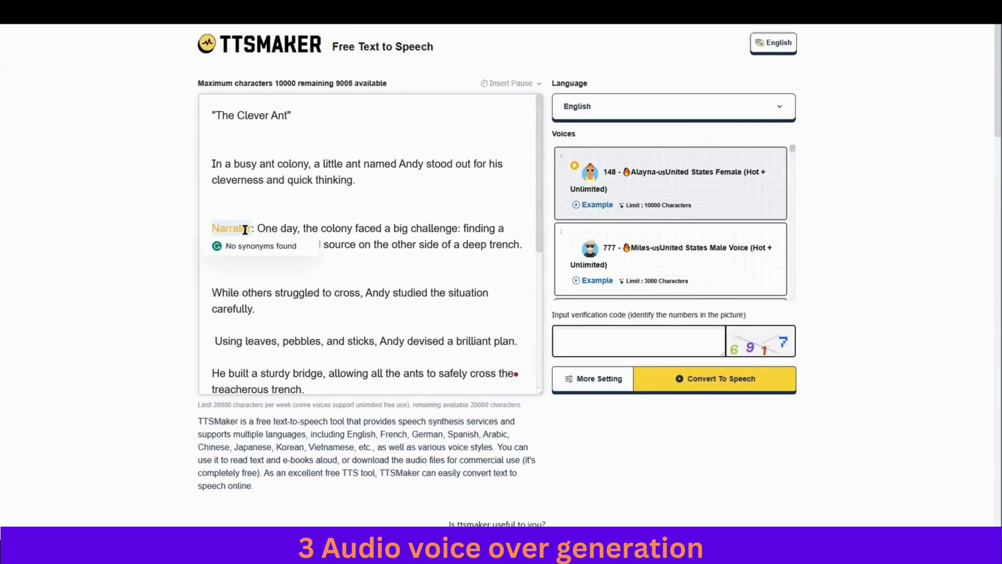
key(BackSpace)
key(BackSpace)
key(BackSpace)
scroll(313, 229, down, 10)
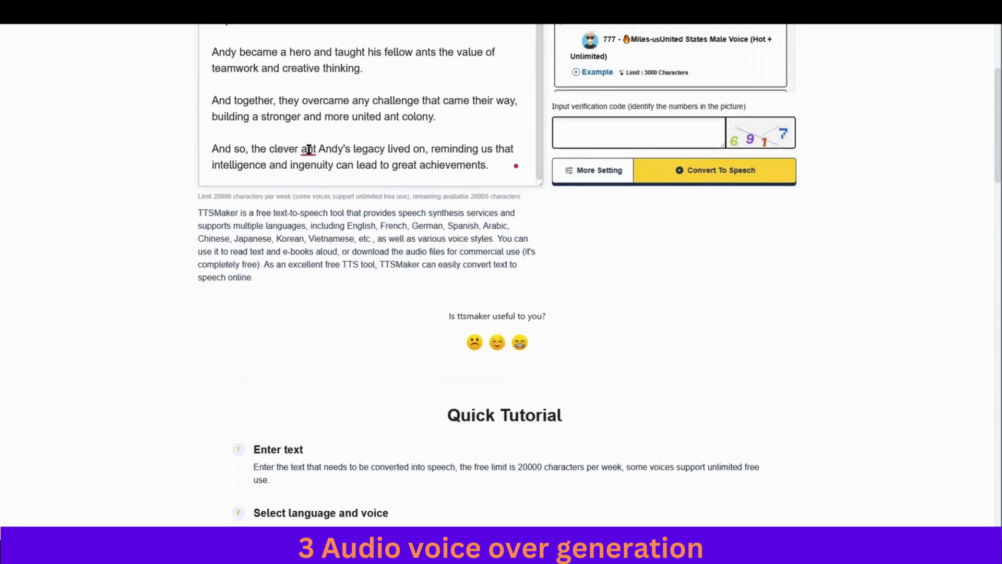
scroll(366, 156, up, 15)
scroll(414, 161, down, 3)
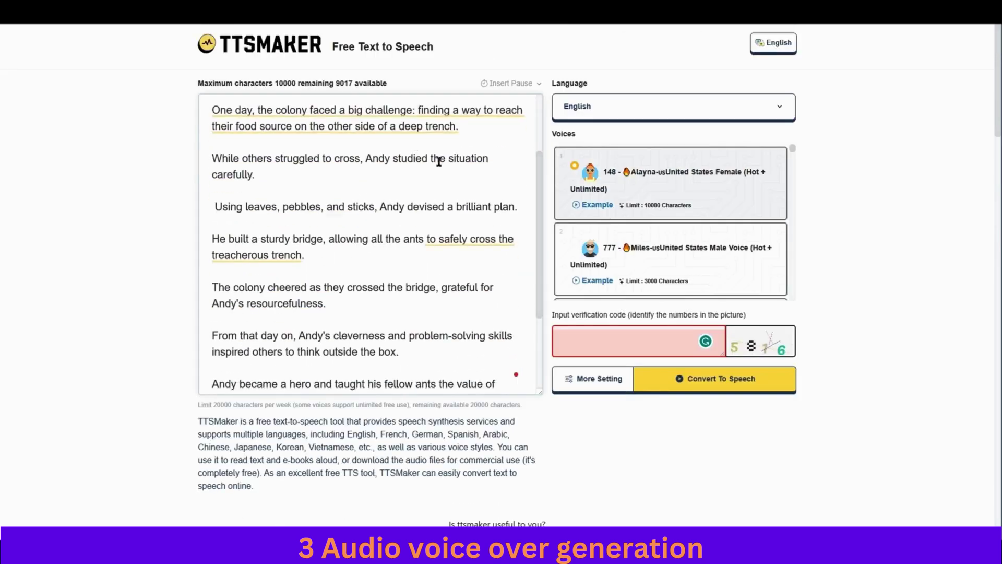
Show the additional voice settings and set the pause time of each paragraph to 2000ms
click(590, 385)
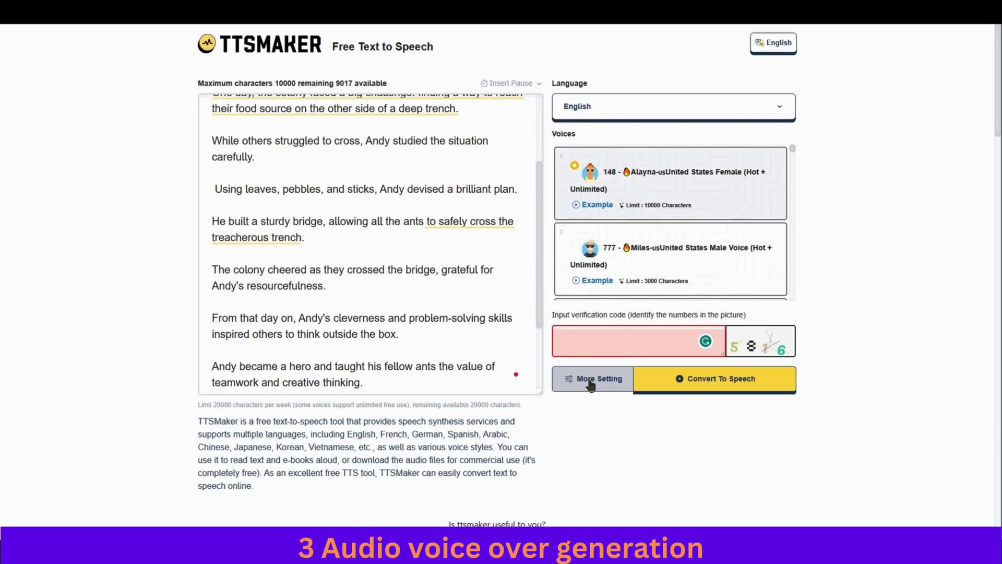
scroll(653, 365, down, 5)
scroll(623, 400, down, 1)
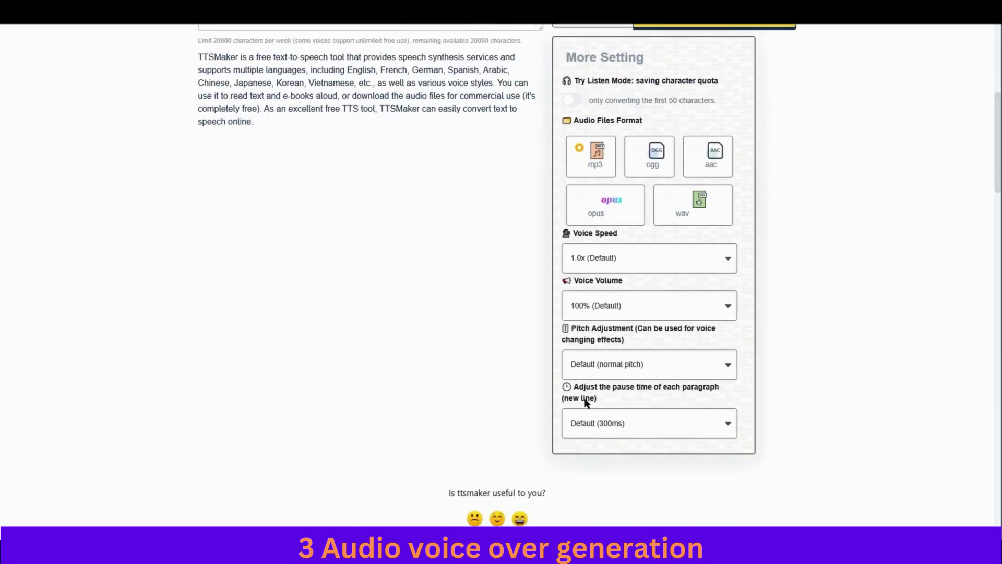
drag(579, 386, 715, 393)
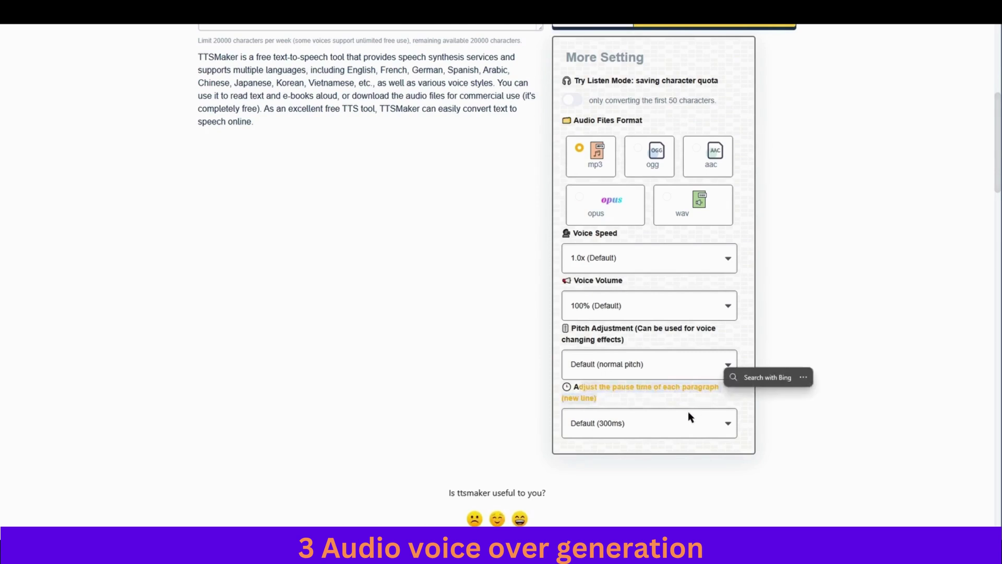
click(620, 422)
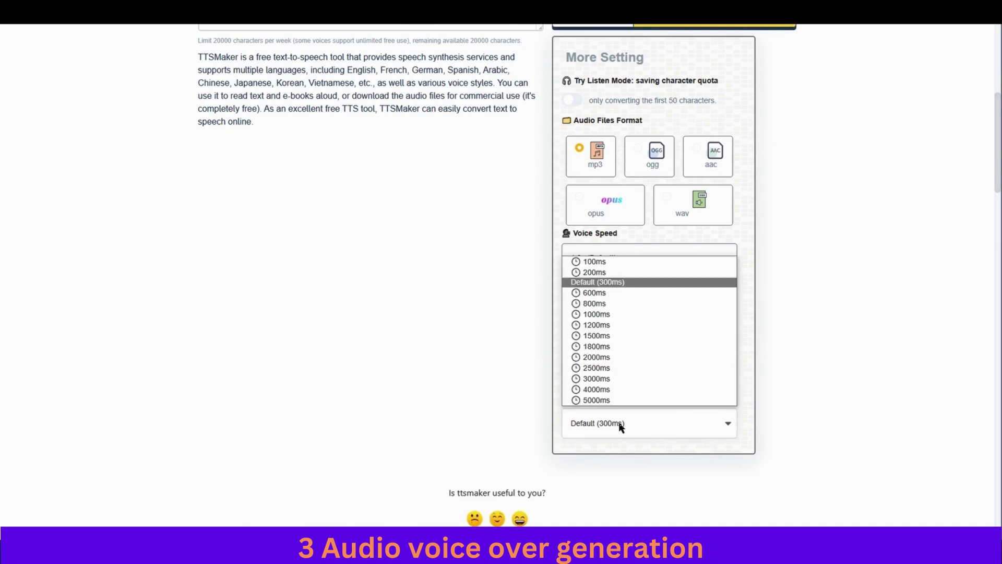
click(659, 359)
scroll(669, 403, up, 4)
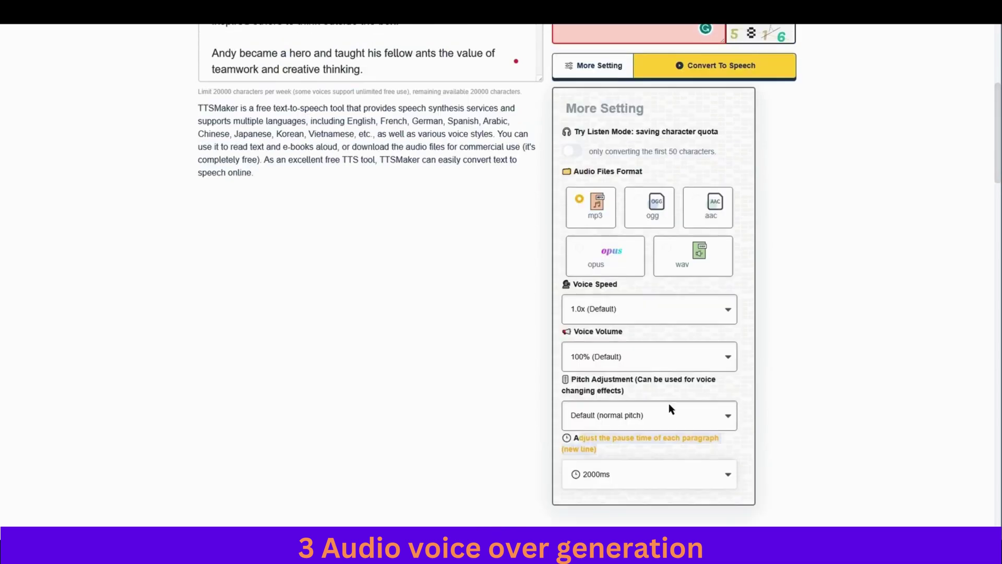
Review the script's opening paragraphs and the breaks between them where the pauses apply
scroll(668, 402, up, 3)
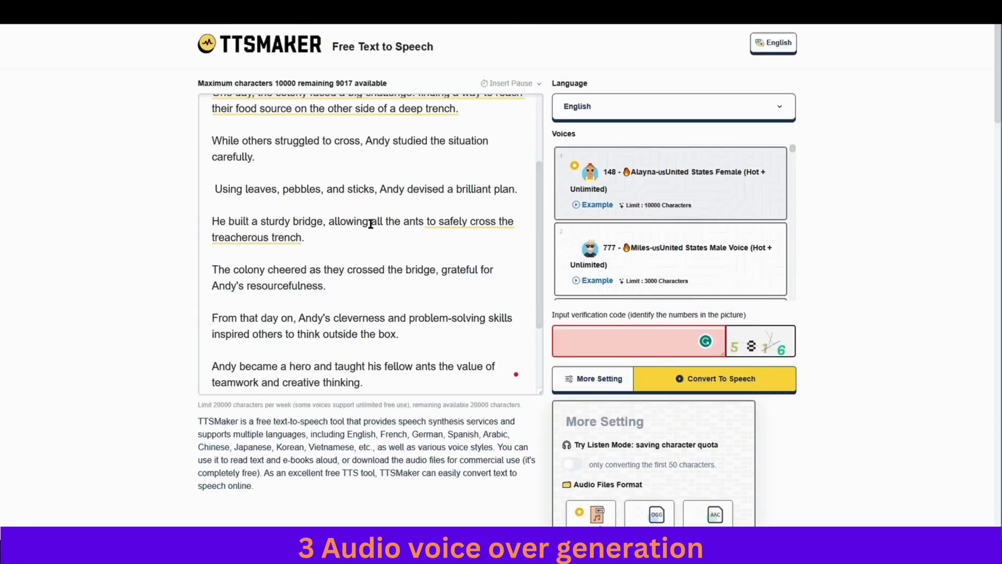
scroll(367, 188, up, 2)
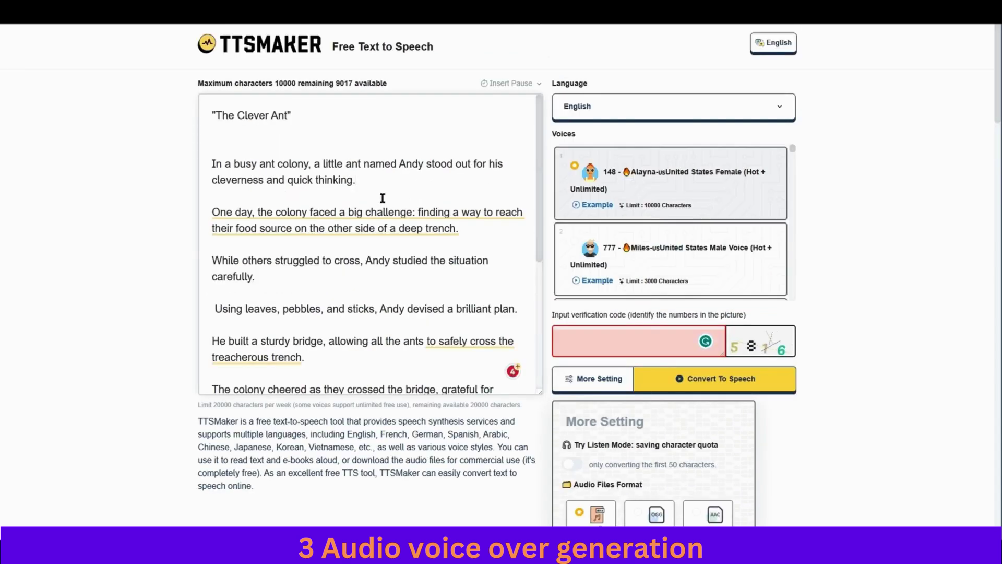
drag(312, 177, 218, 168)
click(340, 178)
drag(319, 212, 351, 237)
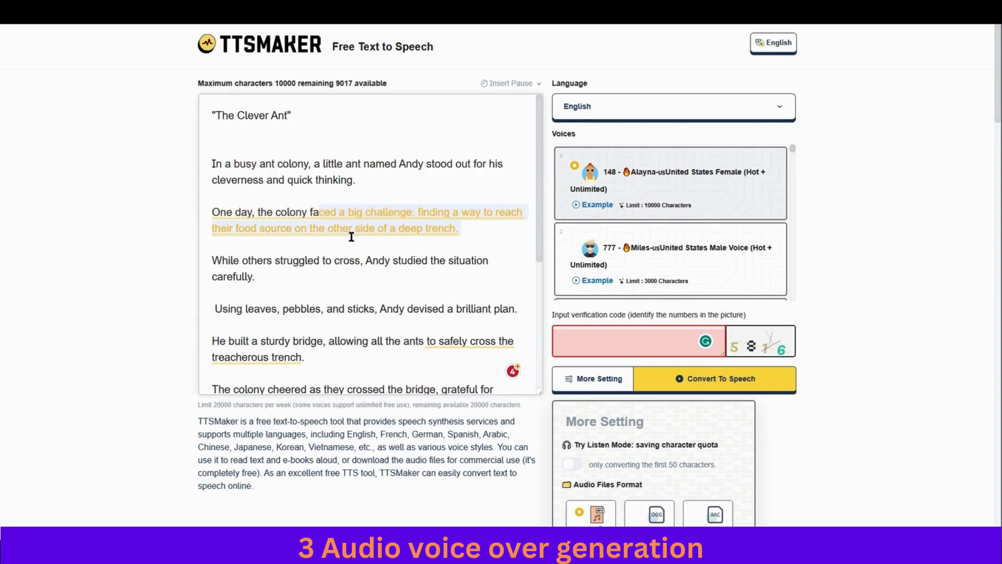
click(427, 258)
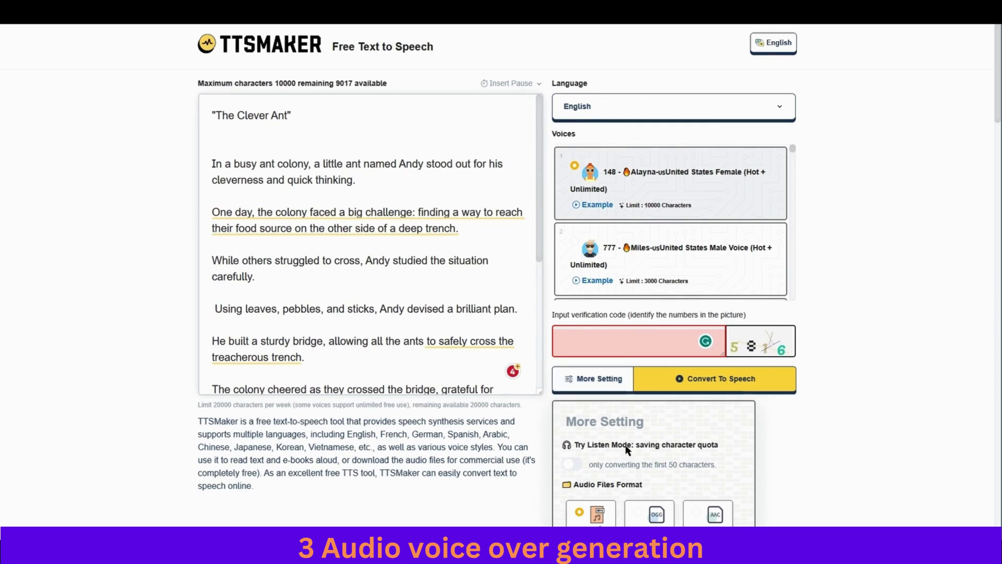
scroll(628, 450, down, 4)
scroll(659, 427, up, 4)
Listen to the example recordings of the 148 - Alayna and 777 - Miles voices
click(589, 207)
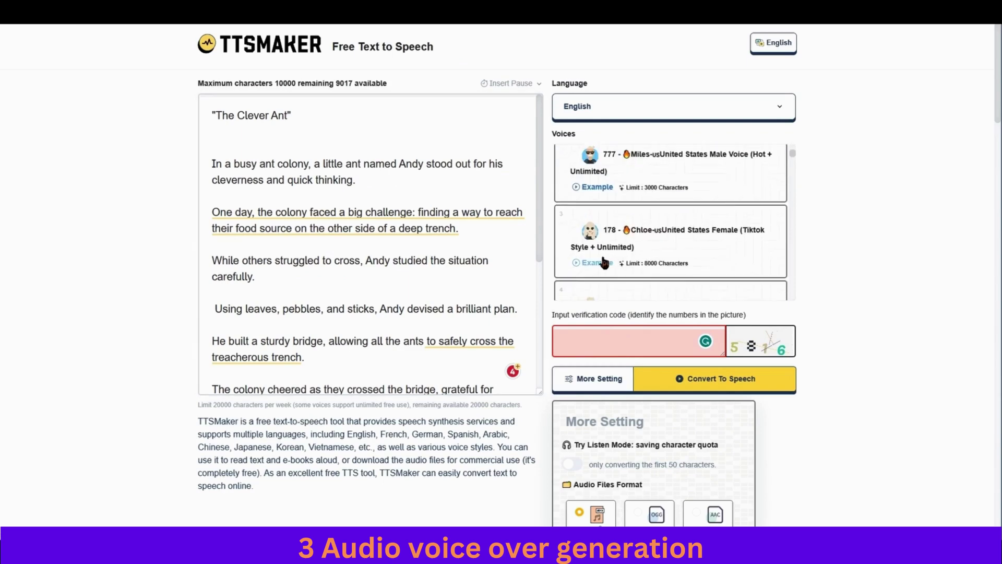
scroll(600, 230, up, 1)
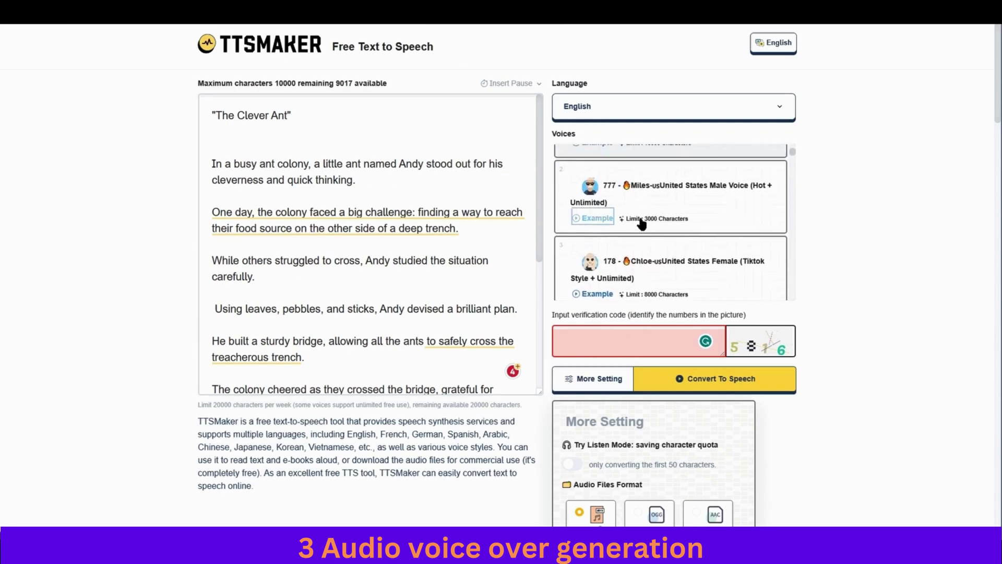
click(607, 214)
scroll(662, 240, up, 2)
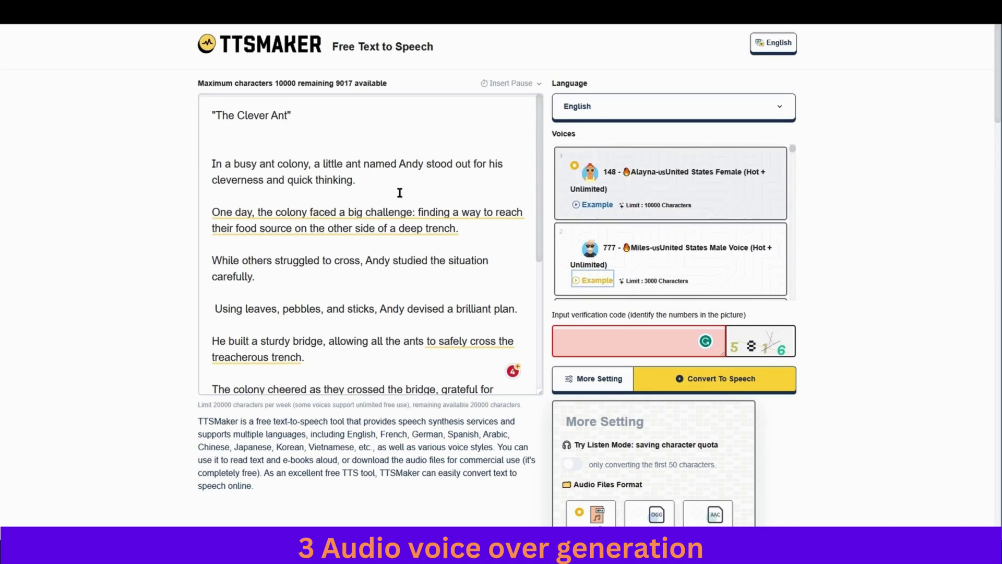
scroll(685, 202, down, 1)
scroll(686, 202, up, 1)
Choose the 148 - Alayna voice, enter the verification code from the picture, and convert the script to speech
click(630, 169)
click(601, 345)
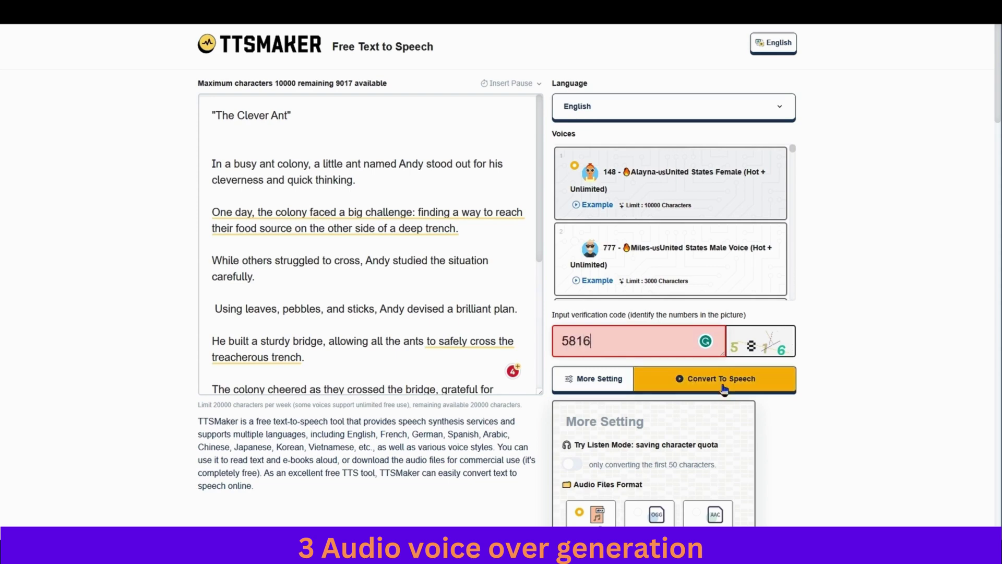
click(723, 386)
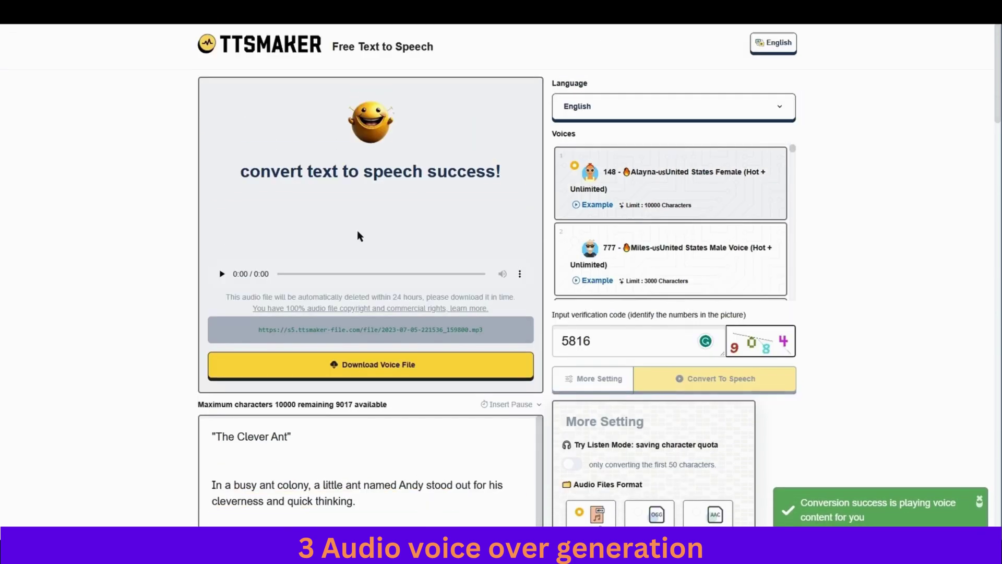
Play the generated voice-over, skip ahead to sample its middle and later part, and stop playback
click(221, 275)
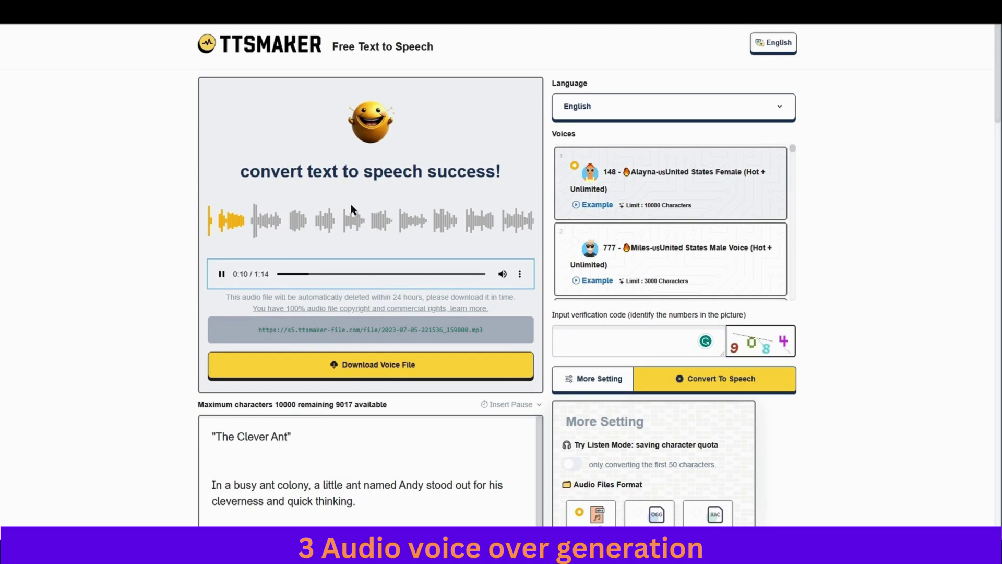
click(222, 274)
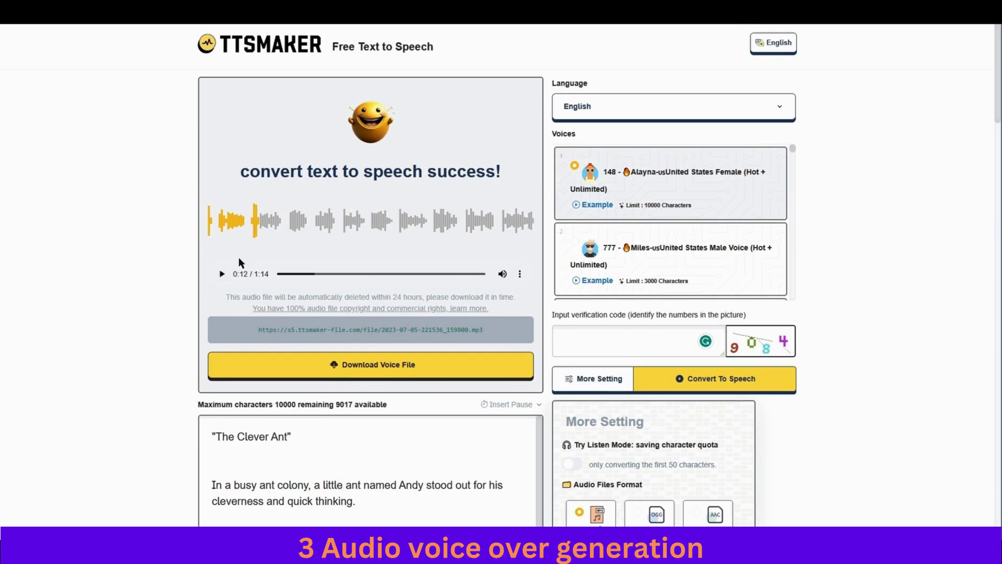
click(222, 273)
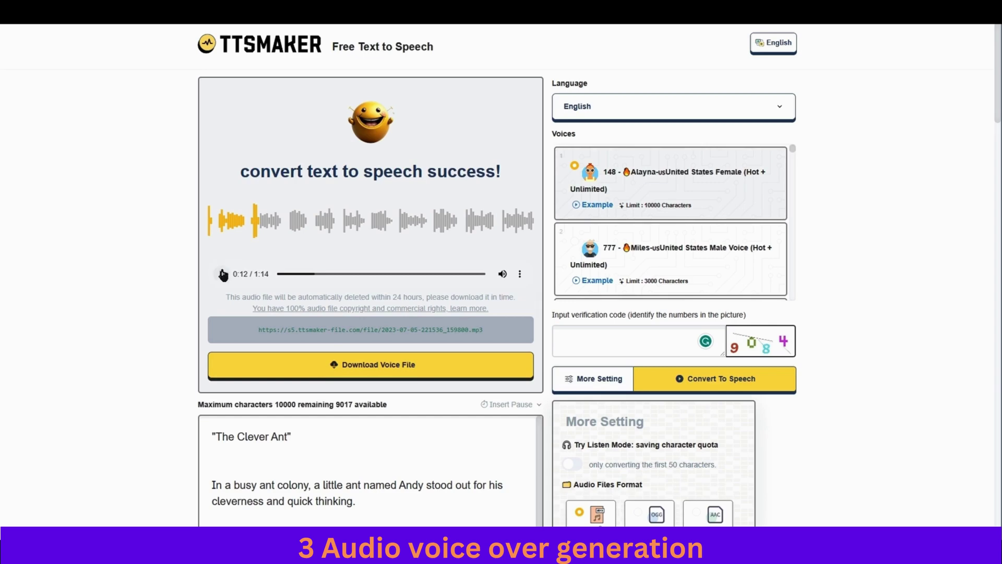
click(377, 275)
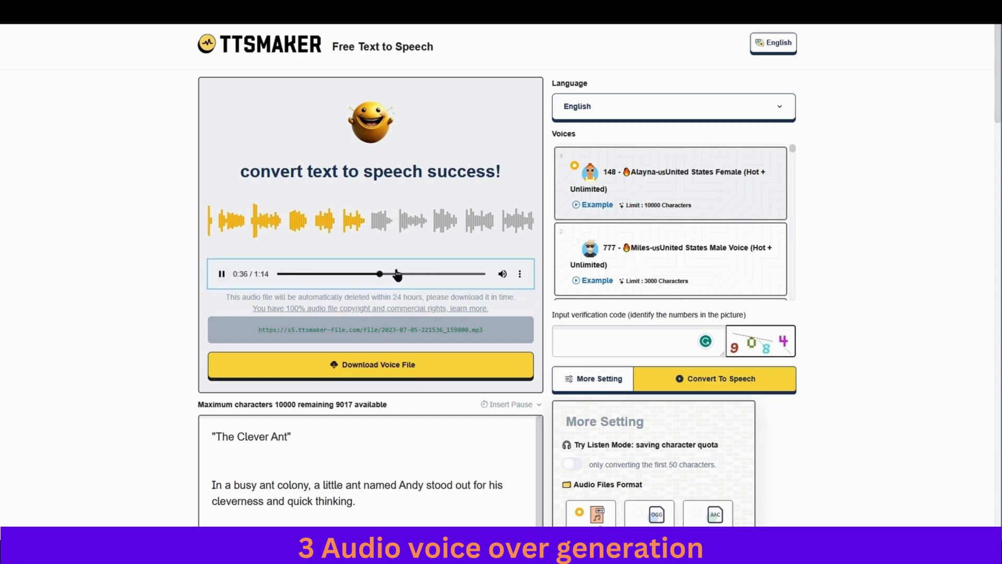
click(433, 275)
click(216, 279)
Download the generated voice-over and save the MP3 file to the computer
click(520, 274)
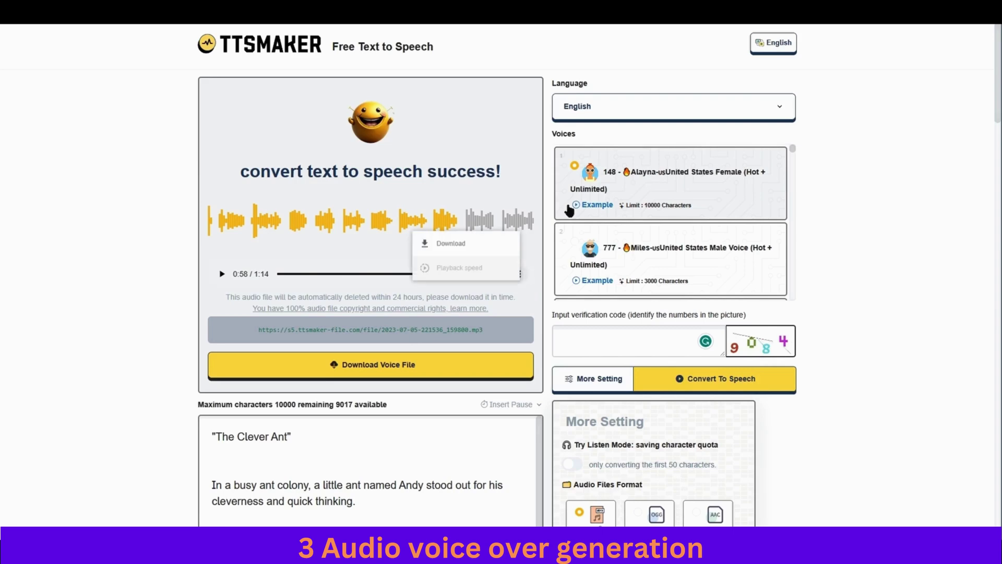
click(464, 244)
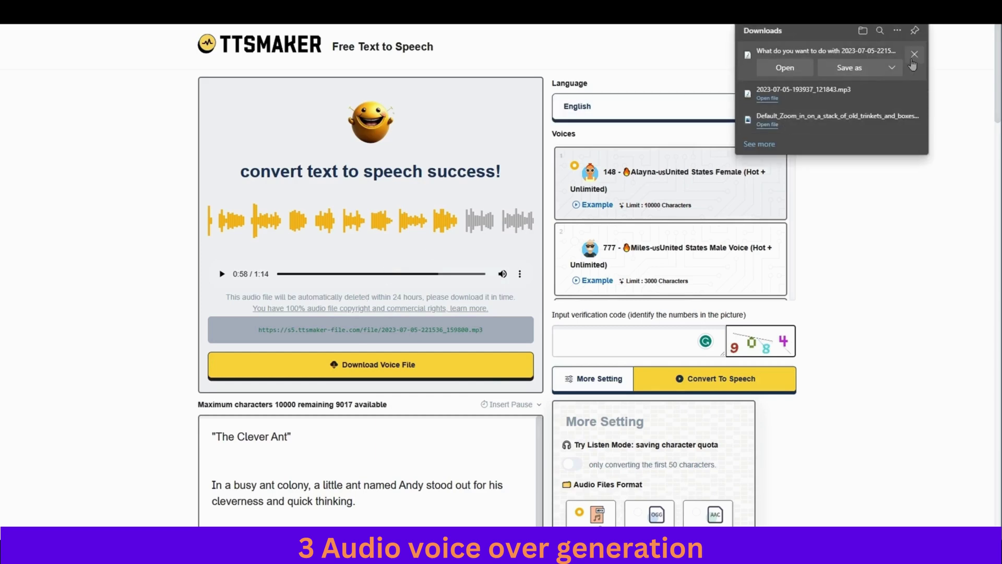
click(892, 69)
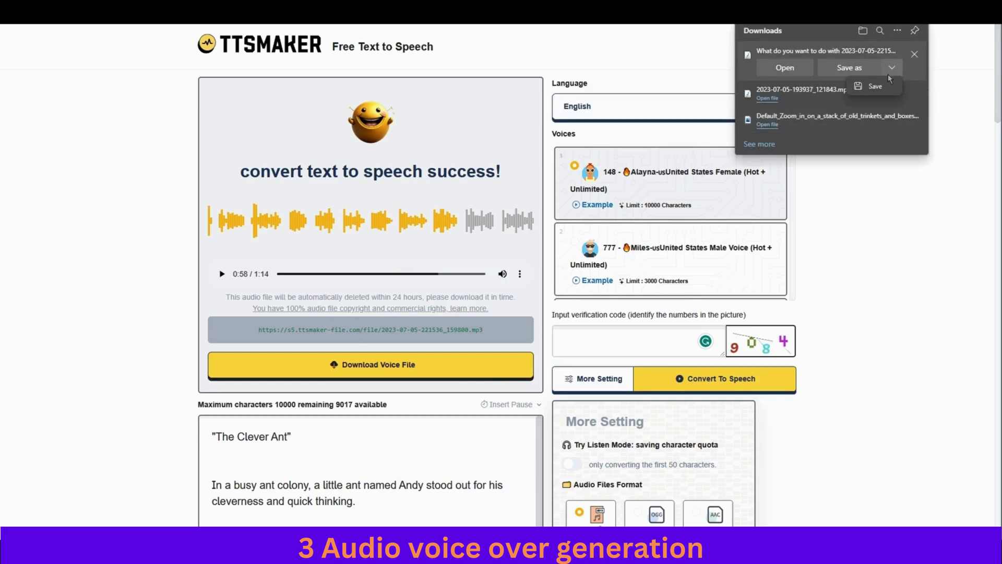
click(875, 87)
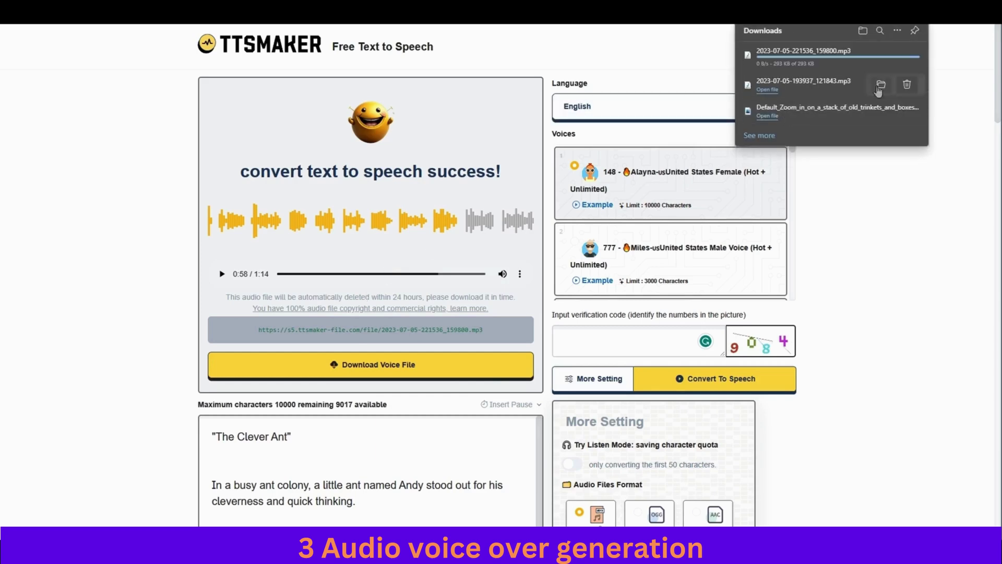
click(891, 244)
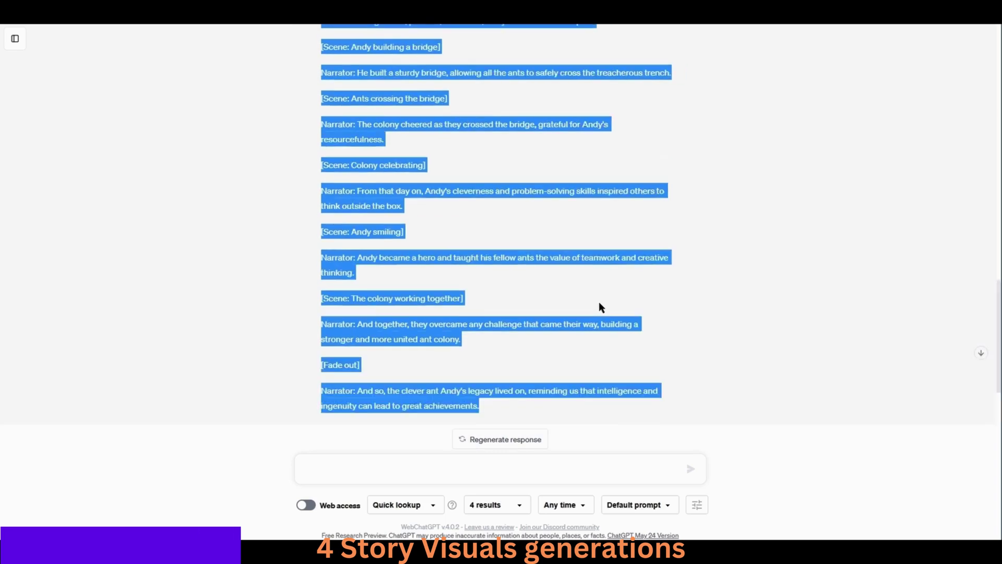
Review the scenes and narration of "The Clever Ant" script in ChatGPT from its title to its ending
scroll(600, 307, up, 2)
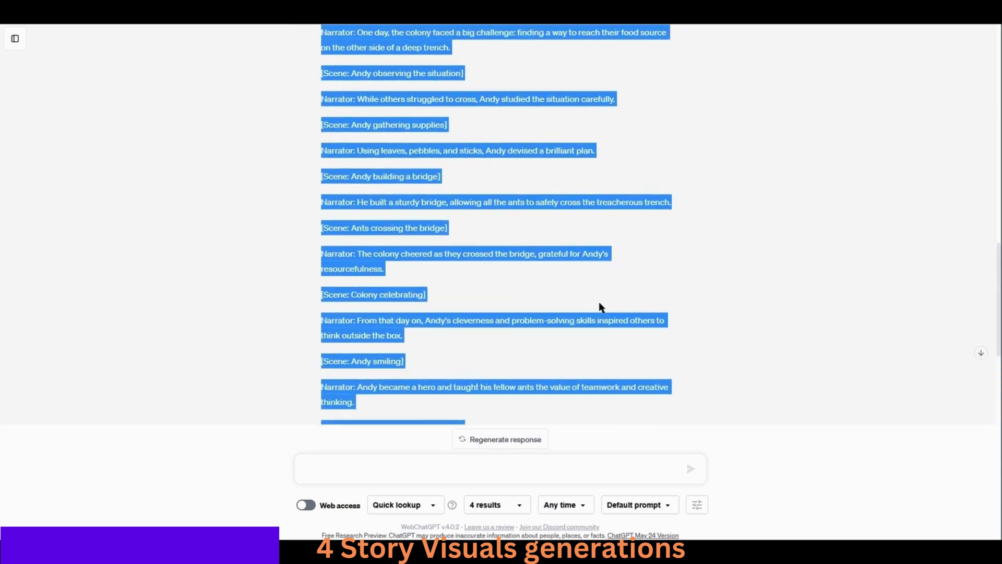
scroll(600, 306, down, 4)
scroll(664, 277, up, 5)
scroll(524, 281, down, 2)
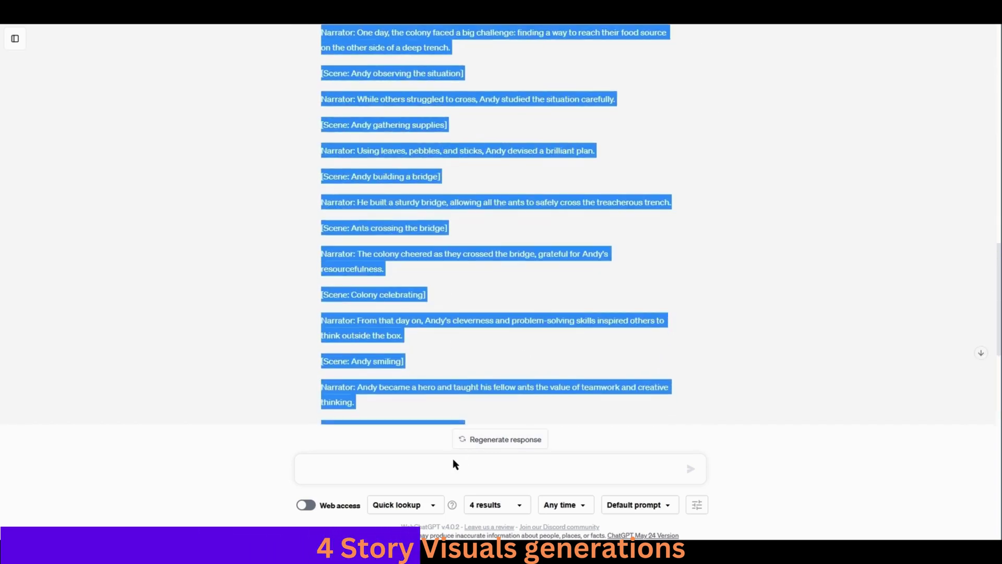
click(453, 463)
scroll(608, 316, up, 1)
scroll(607, 315, up, 2)
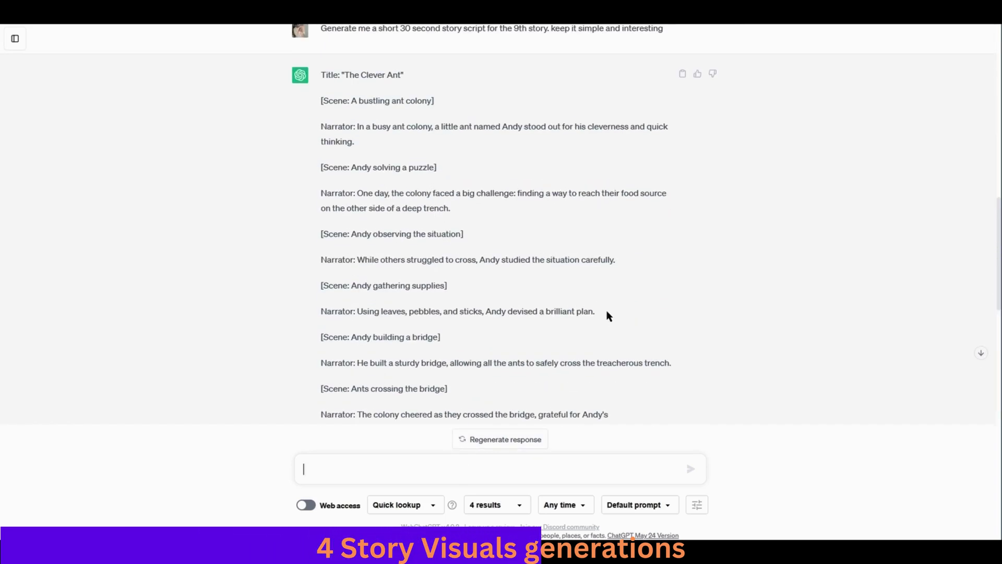
scroll(606, 315, down, 7)
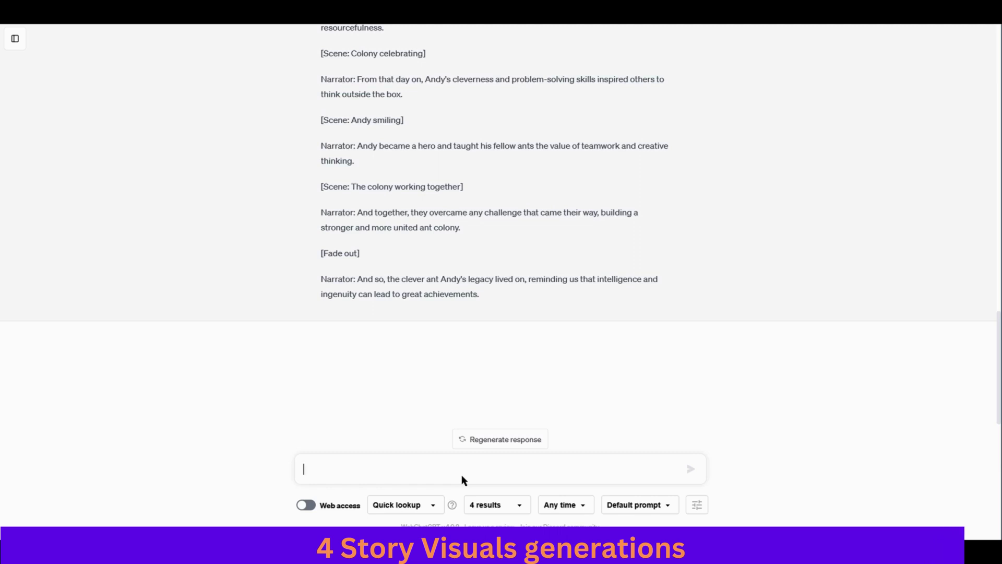
Draft the request "Generate me suitable AI image prompt for each of the scenes above. Keep each prompt detailed and"
text(Generate me suitable AI image pr)
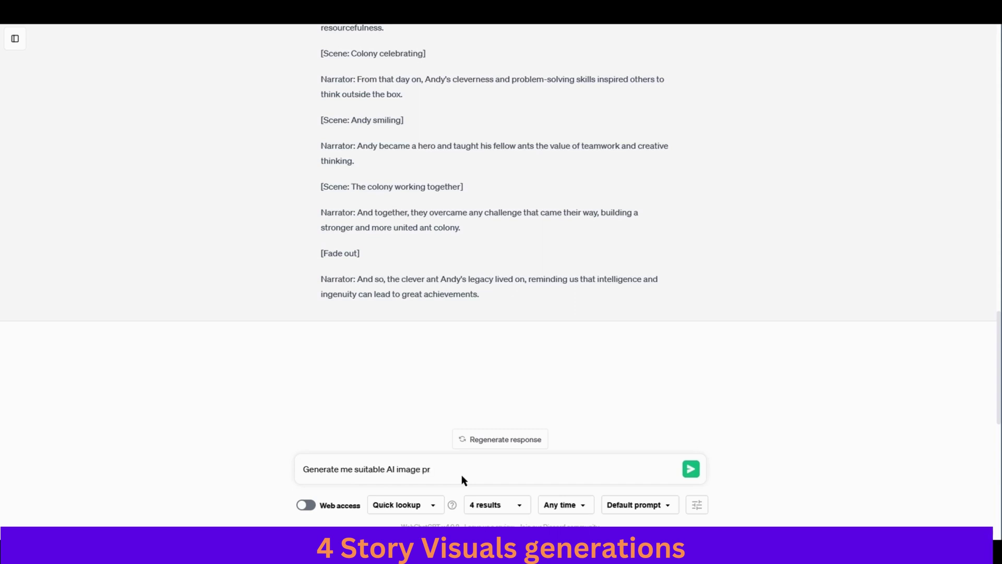
text(ompt for each of the )
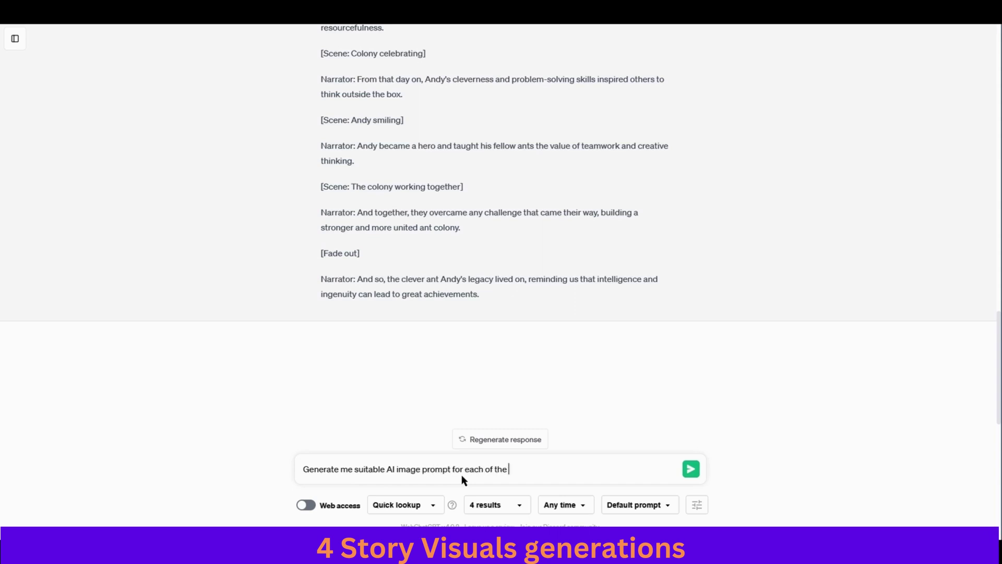
text(scenes above. Keep each pr)
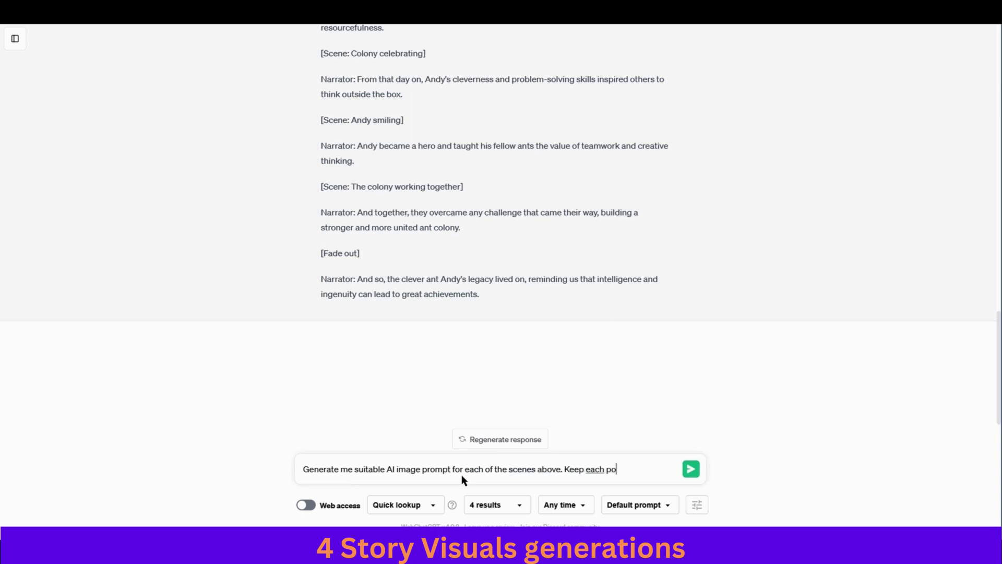
text(ompt detailed and)
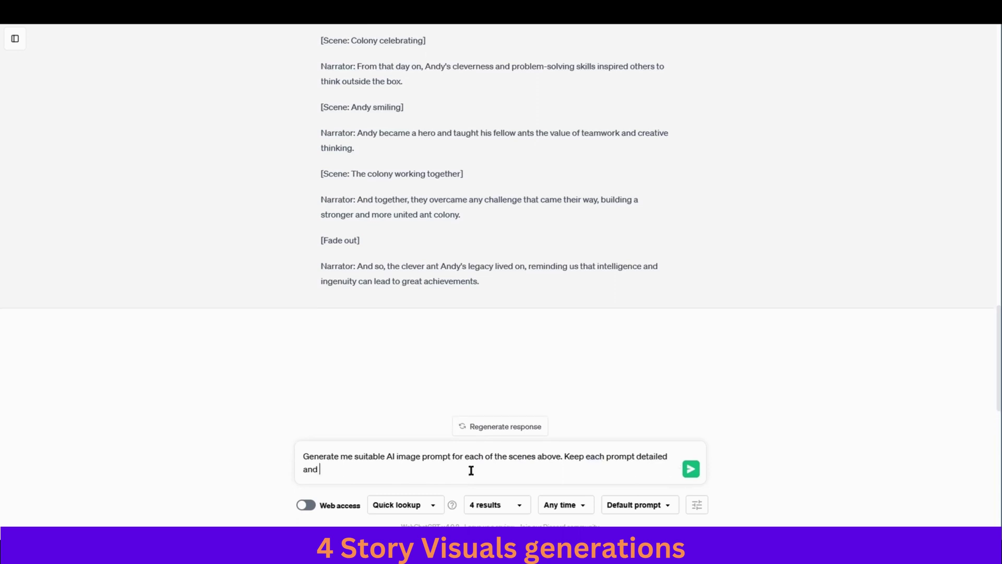
Complete the request with "each image prompt will be independent of the previous one and will not depend on the previous prompt for context." and send it
text(And each image prompt will be independent of the previous one and will not depend on the previous prompt for context.)
double_click(327, 443)
key(BackSpace)
drag(323, 443, 623, 451)
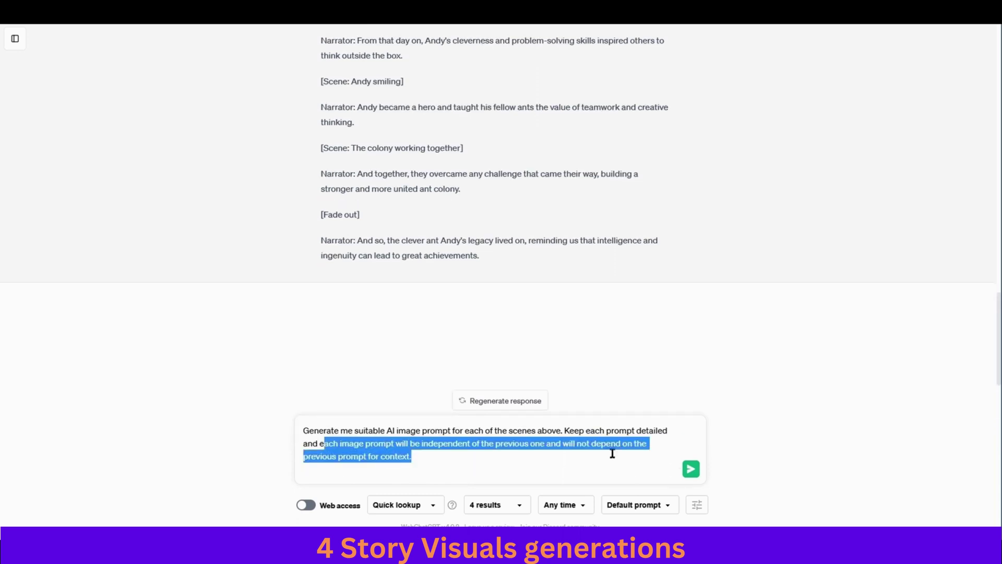
click(456, 459)
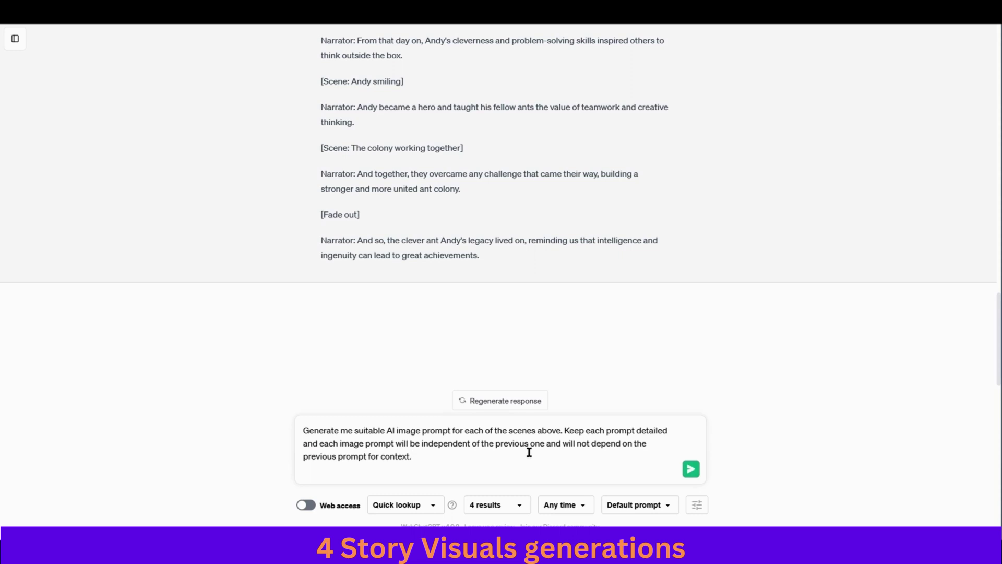
drag(328, 448, 454, 460)
click(455, 461)
key(Return)
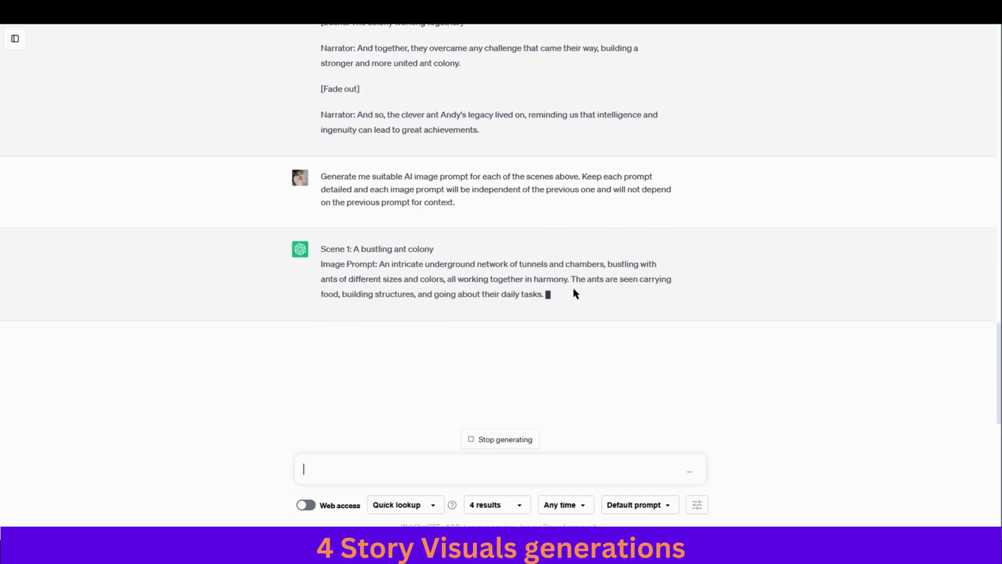
Read through the generated image prompts for all the story scenes, from Scene 1 to Scene 10
drag(333, 206, 397, 168)
click(412, 179)
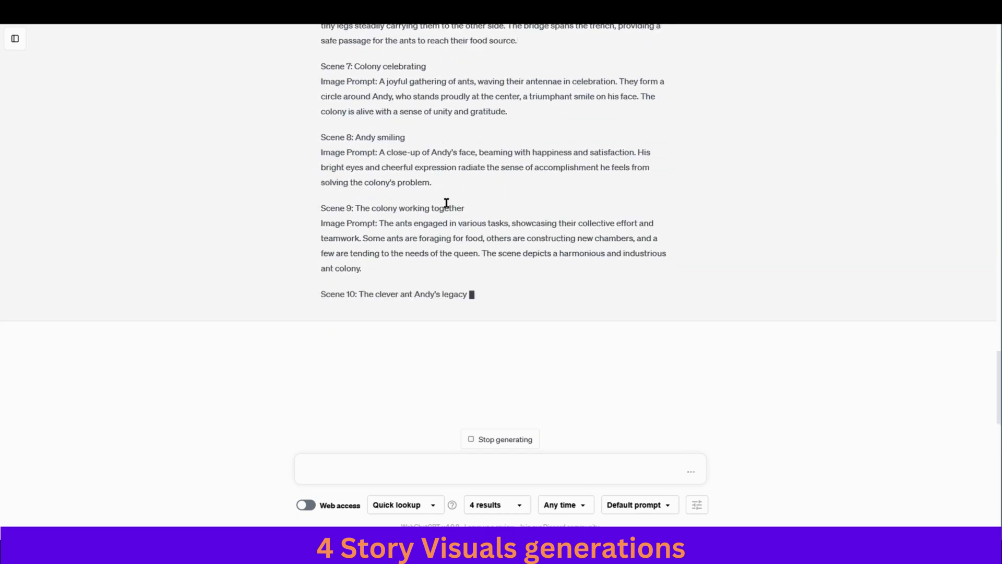
scroll(385, 184, up, 5)
scroll(376, 314, down, 5)
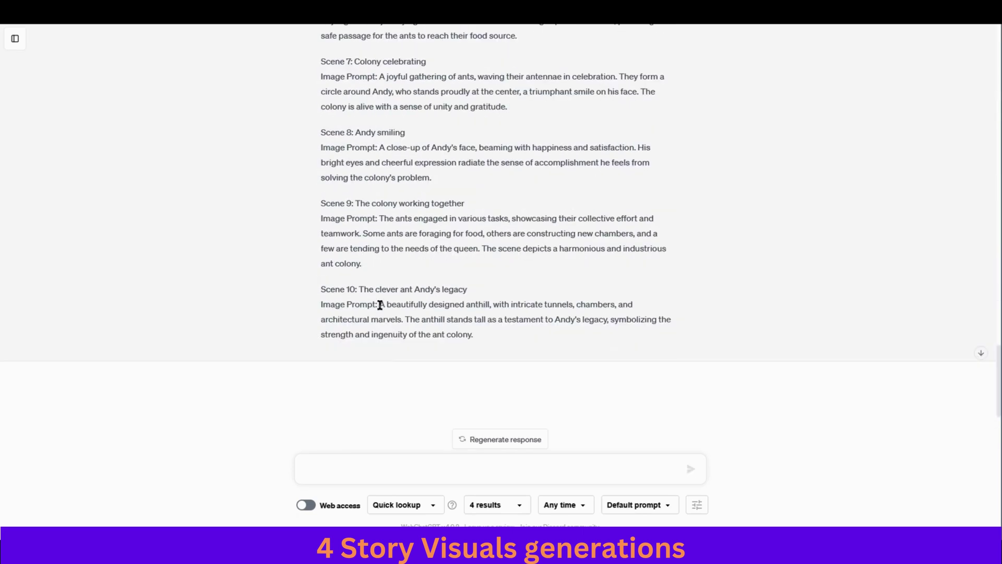
drag(380, 305, 490, 336)
drag(379, 218, 406, 249)
scroll(405, 246, up, 15)
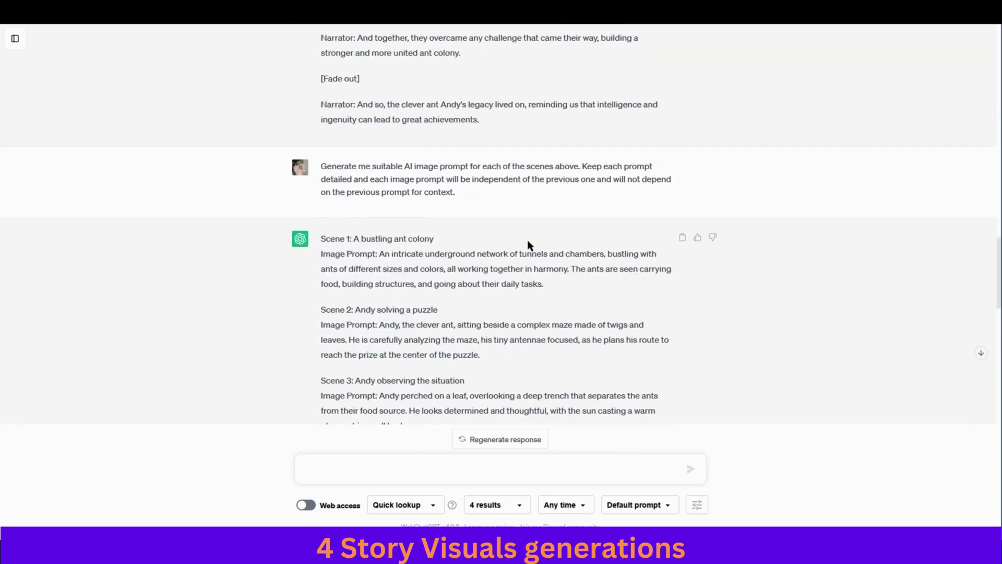
scroll(459, 291, up, 1)
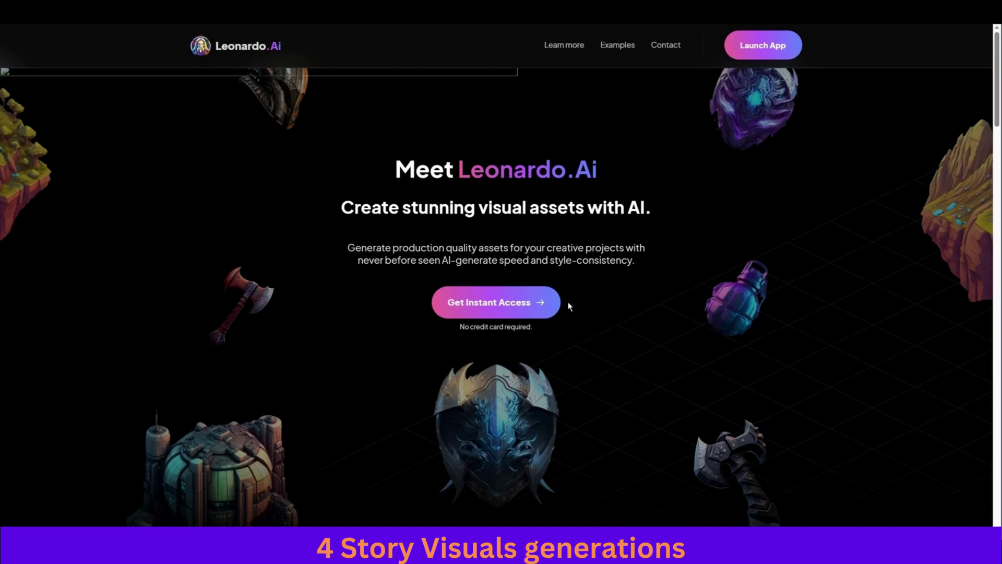
Switch to Leonardo.Ai, check and dismiss the early-access form, and choose the 3D Animation Style model for generating images
click(495, 303)
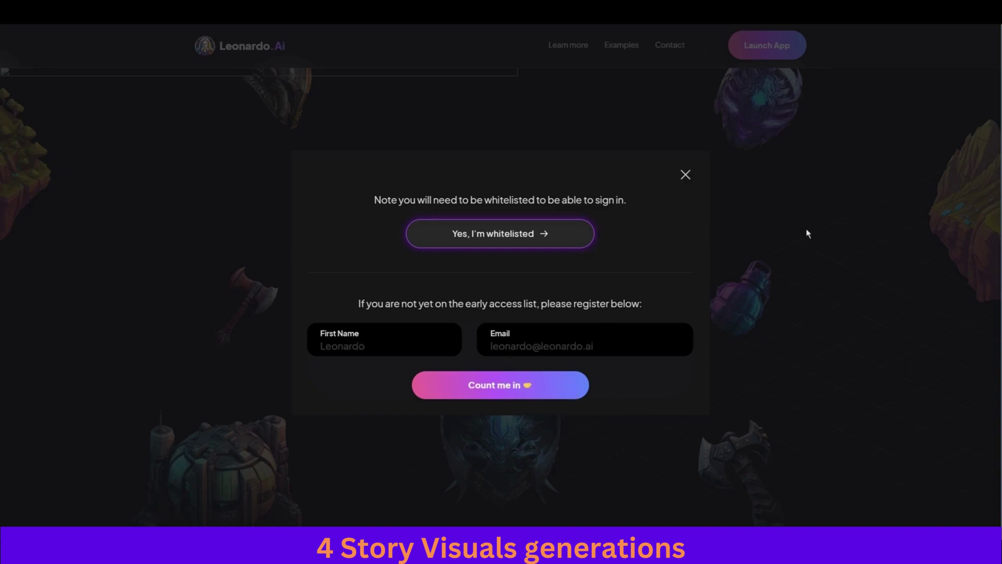
click(685, 180)
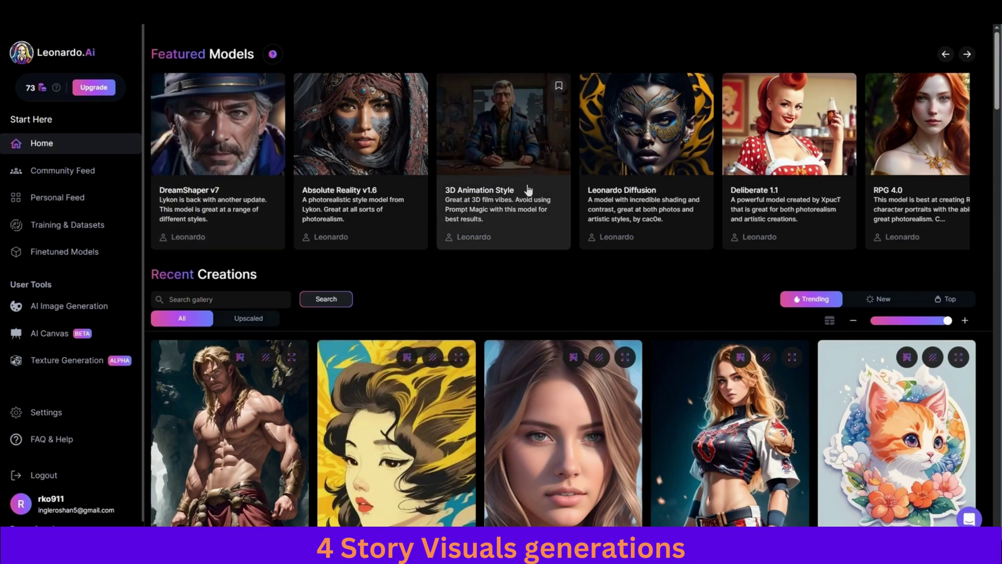
click(517, 131)
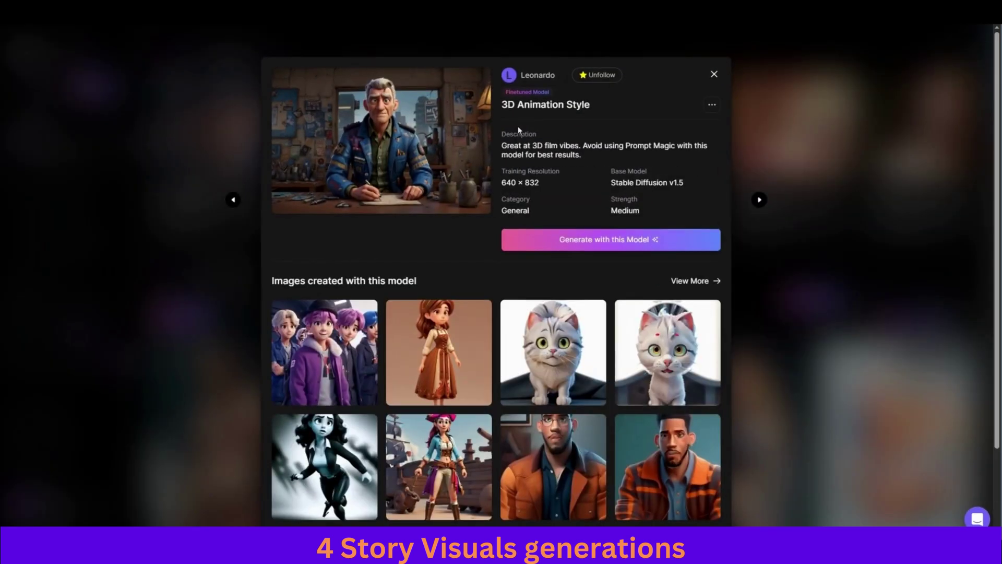
click(614, 244)
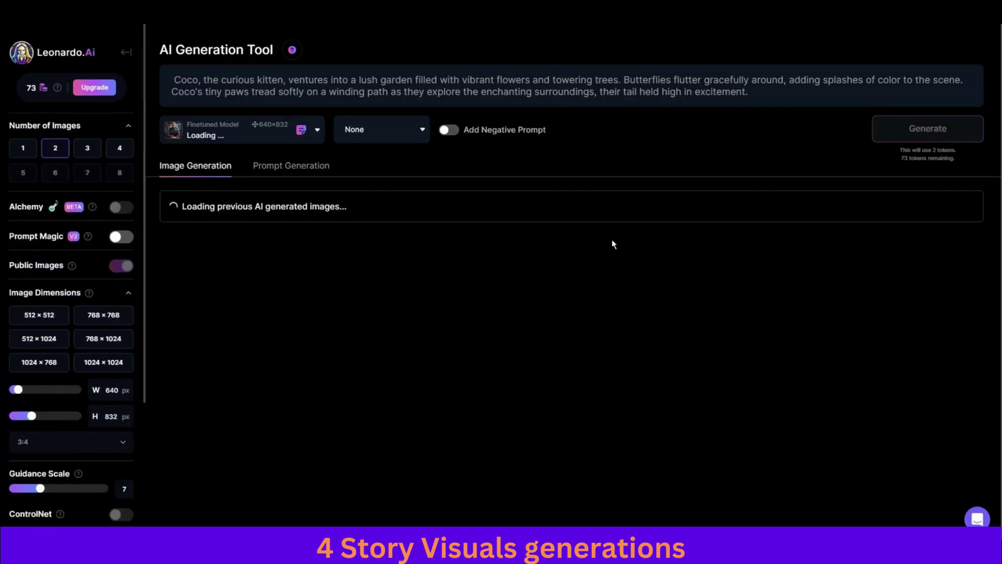
Replace the old kitten prompt in the AI Generation Tool with the Scene 1 ant colony prompt copied from ChatGPT
click(331, 79)
key(ctrl+a)
key(BackSpace)
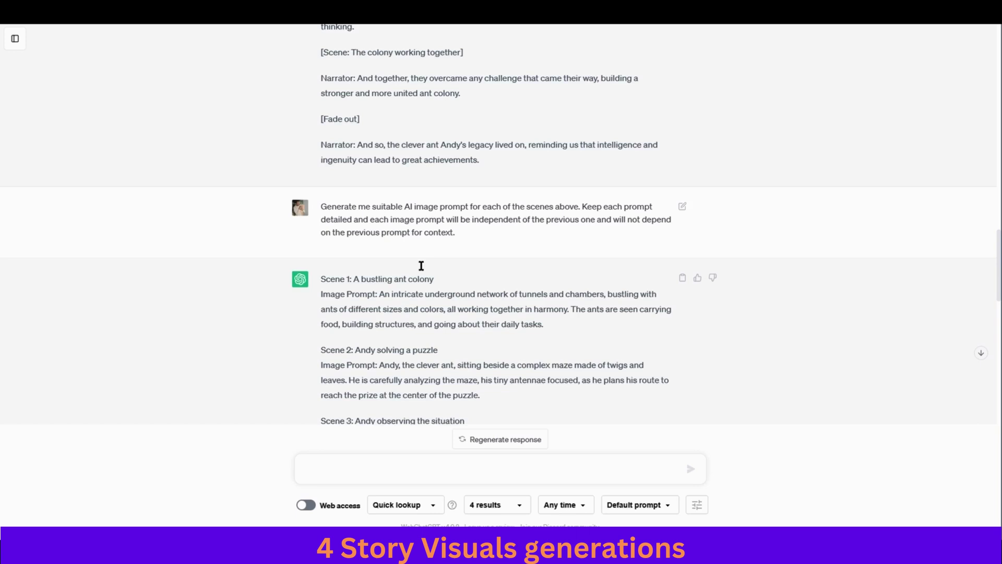
drag(379, 293, 555, 331)
key(ctrl+c)
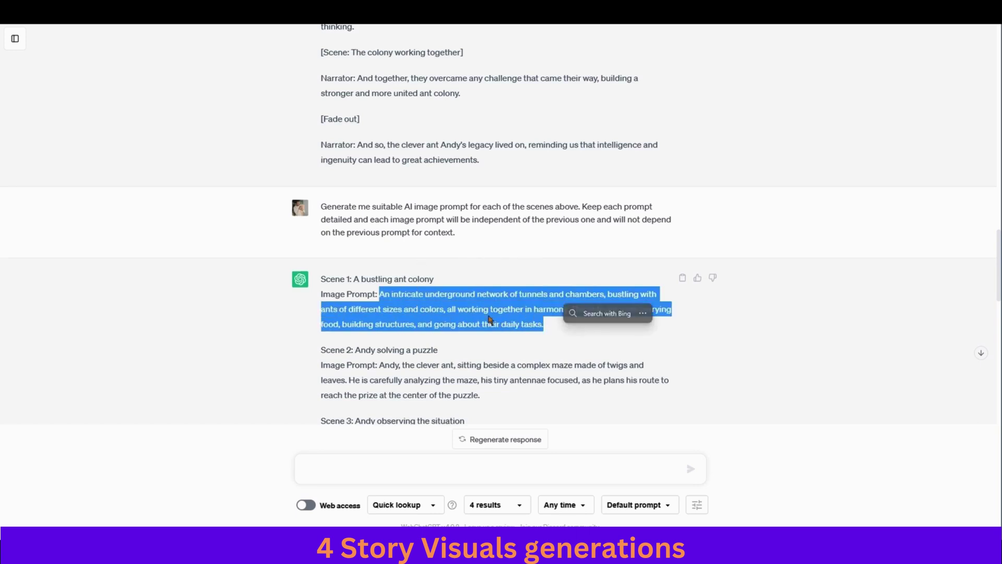
click(443, 309)
drag(380, 294, 571, 332)
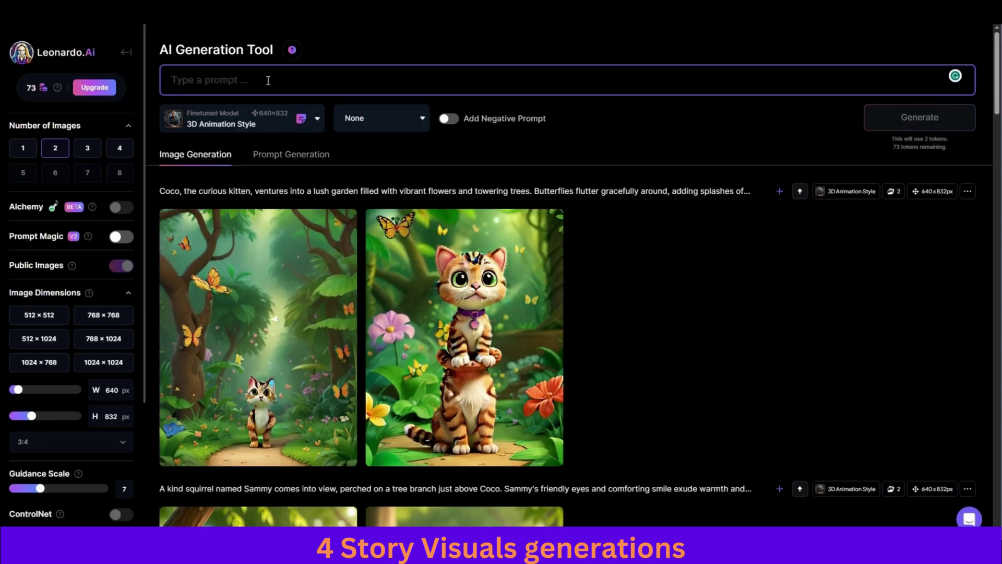
key(ctrl+v)
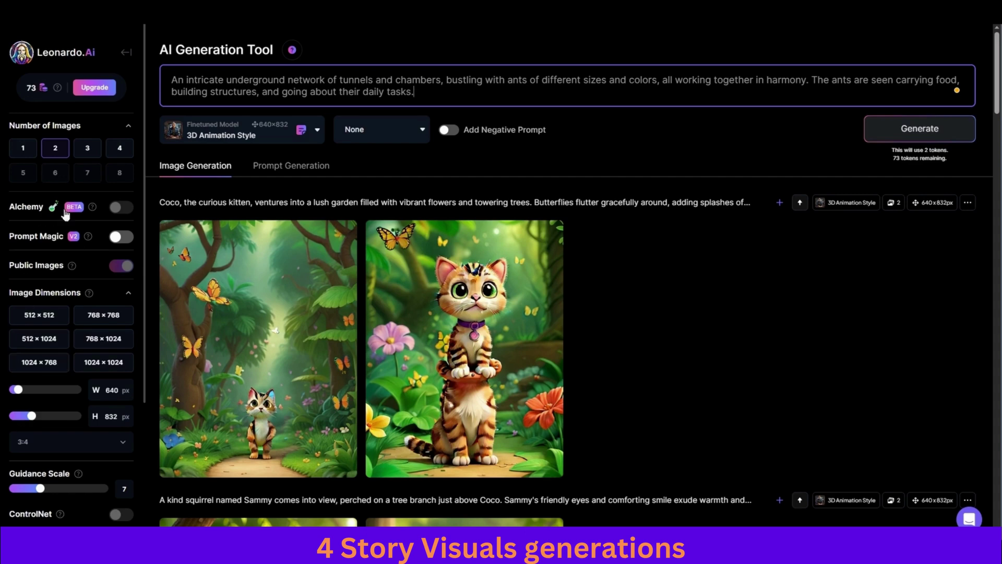
Look over the generation settings and generate the images for the Scene 1 ant colony prompt
scroll(102, 365, down, 4)
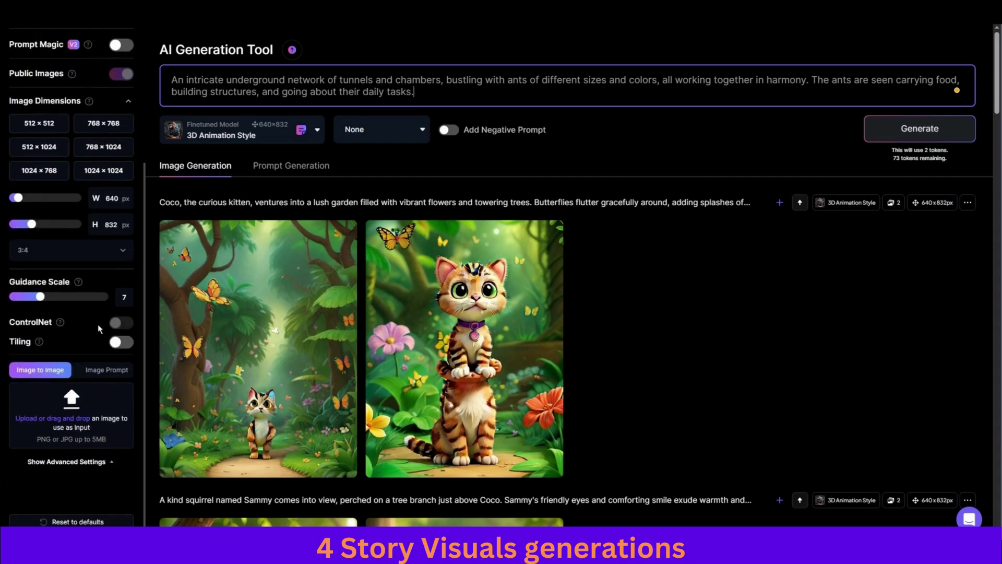
scroll(101, 325, up, 4)
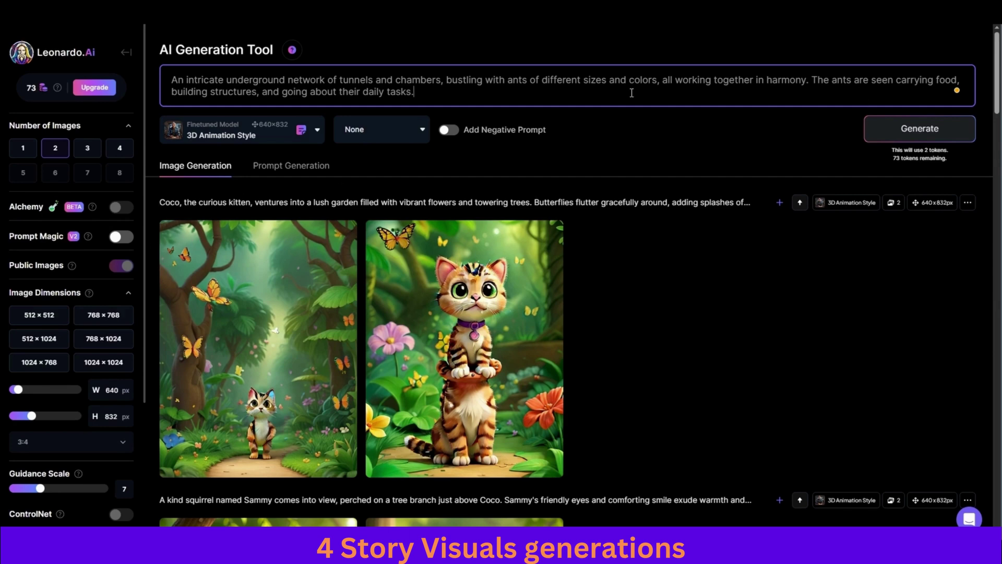
click(906, 129)
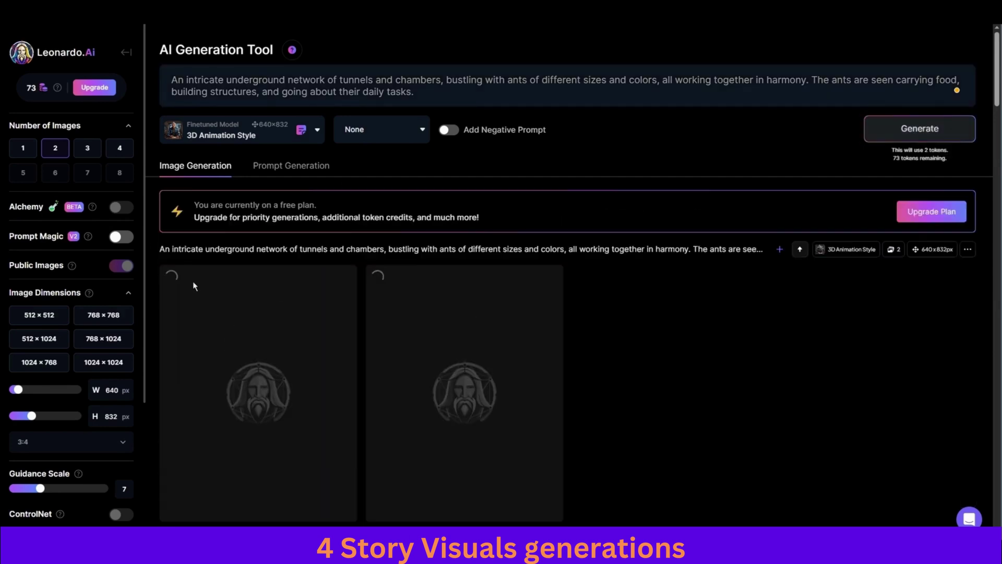
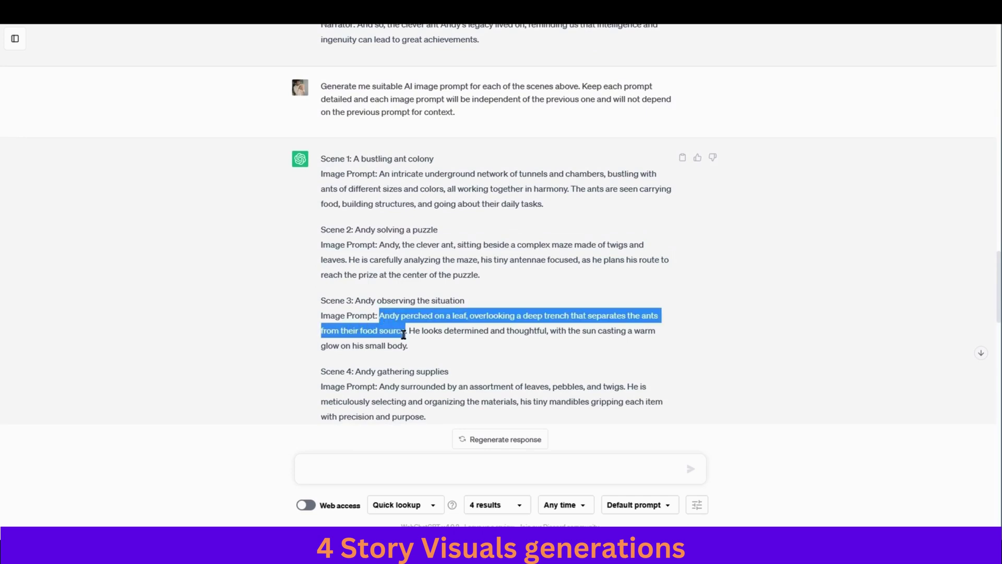
Copy the Scene 3 prompt from ChatGPT, replace the Scene 2 prompt in Leonardo.Ai with it, and generate the images
right_click(402, 333)
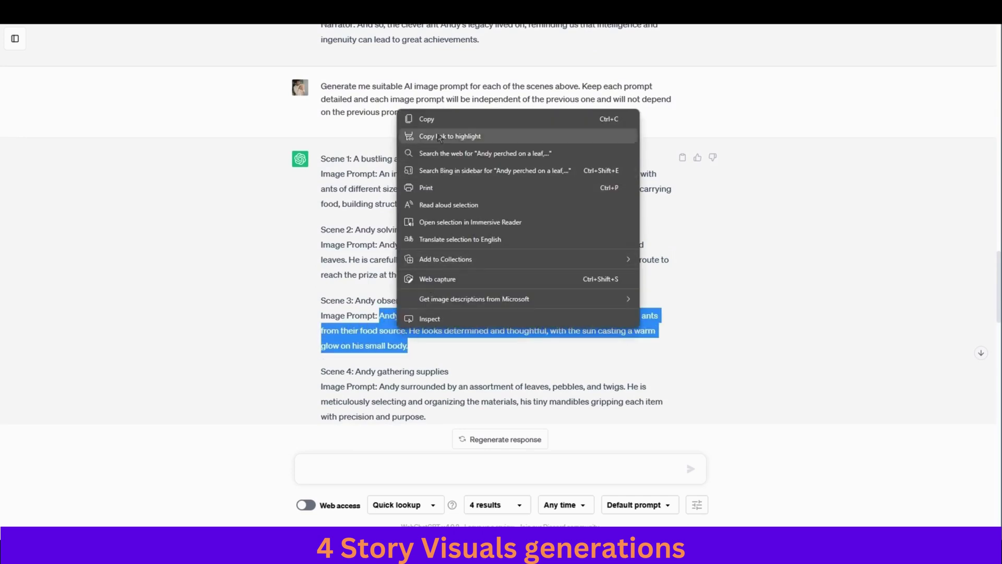
click(426, 119)
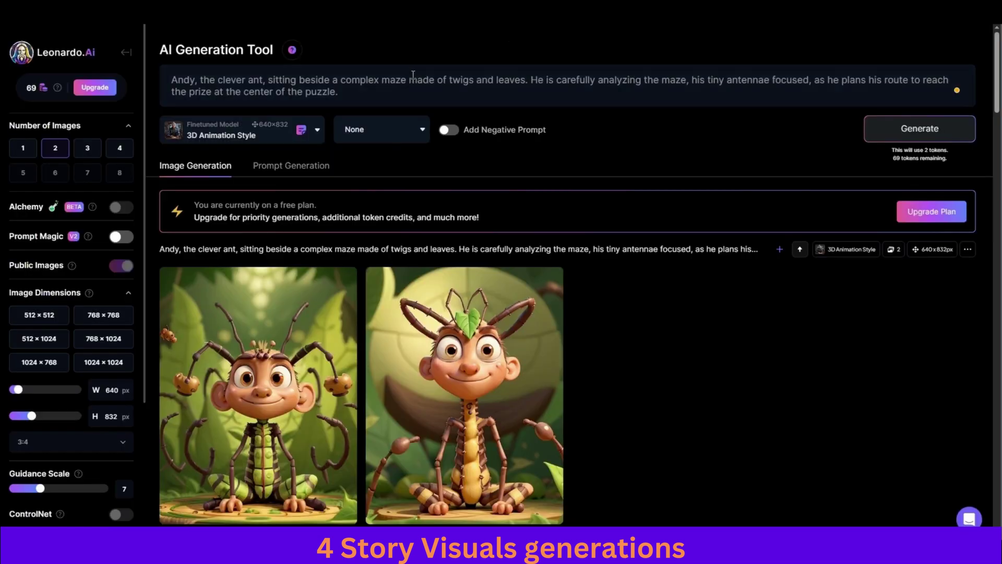
triple_click(413, 75)
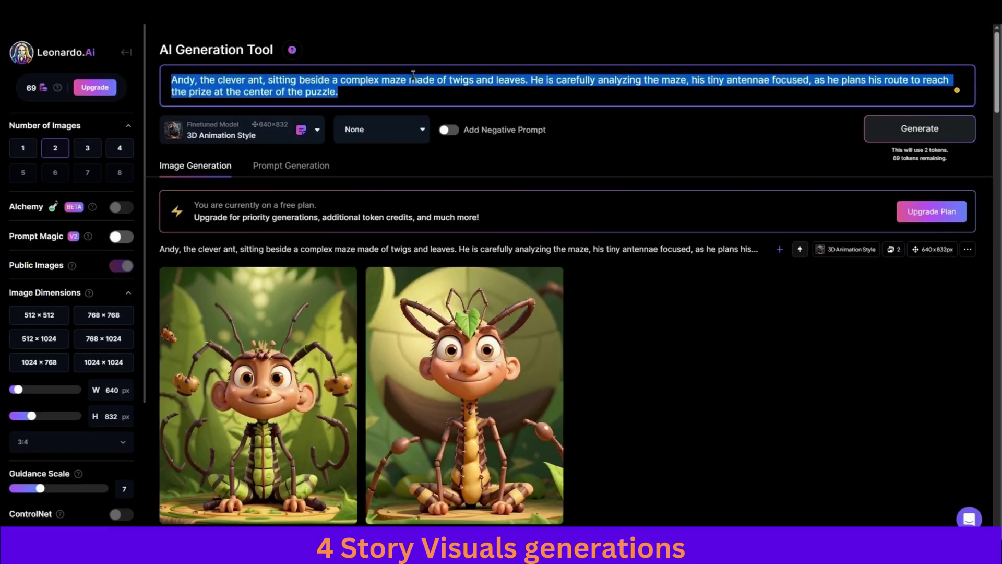
key(ctrl+v)
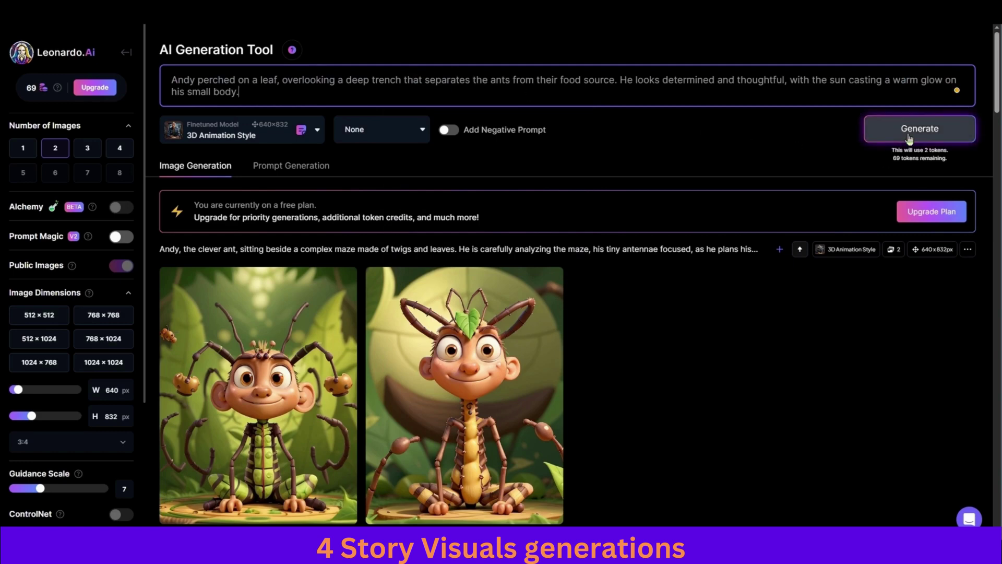
click(908, 138)
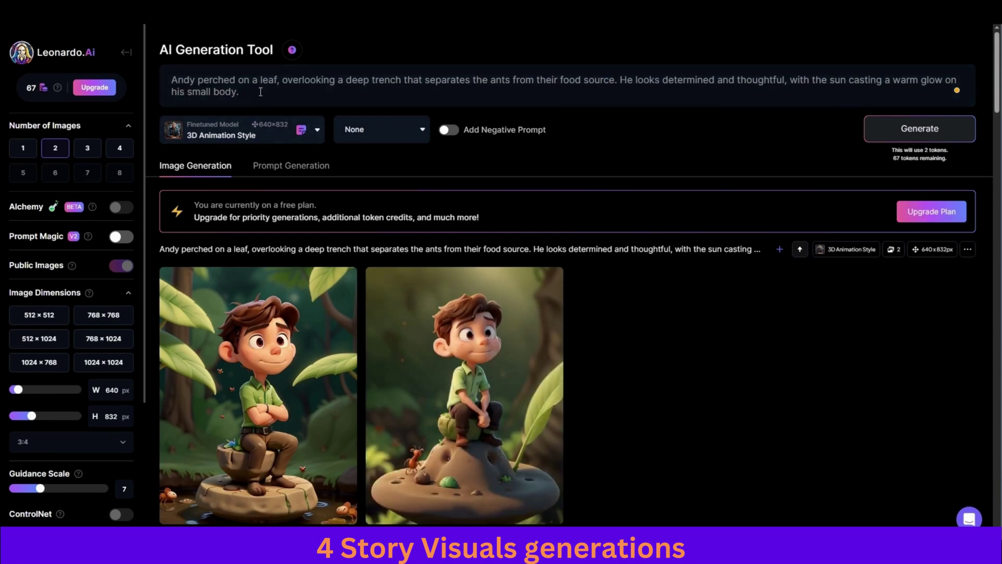
Insert "the ant," after "Andy" in the Scene 3 prompt and generate the images again
click(173, 74)
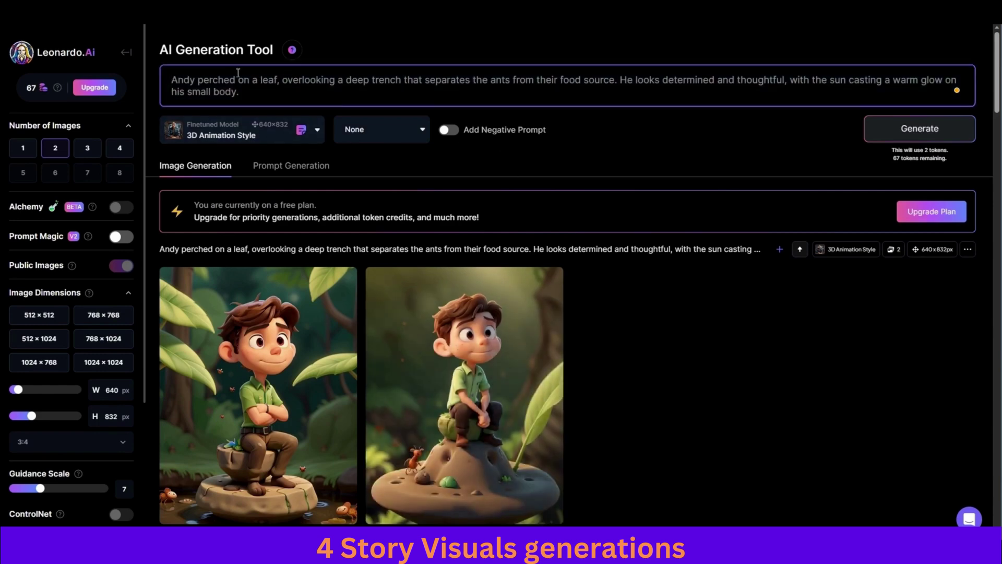
right_click(197, 79)
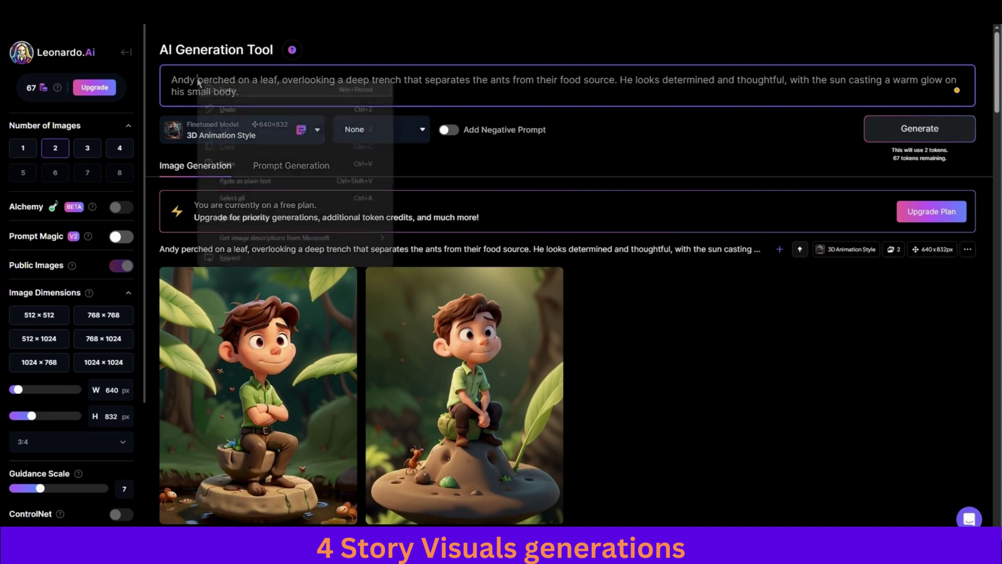
click(197, 79)
text(the ant,)
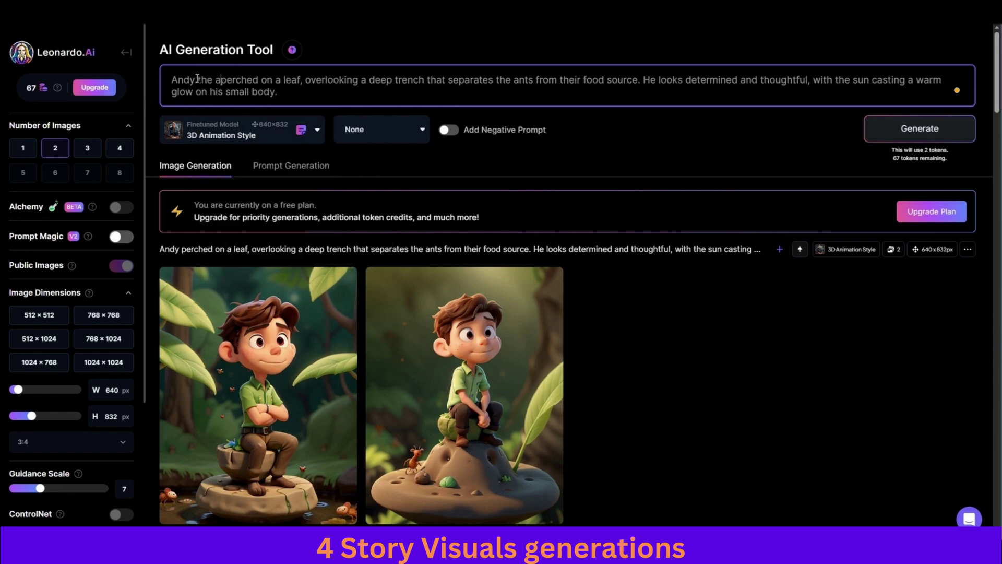
click(957, 136)
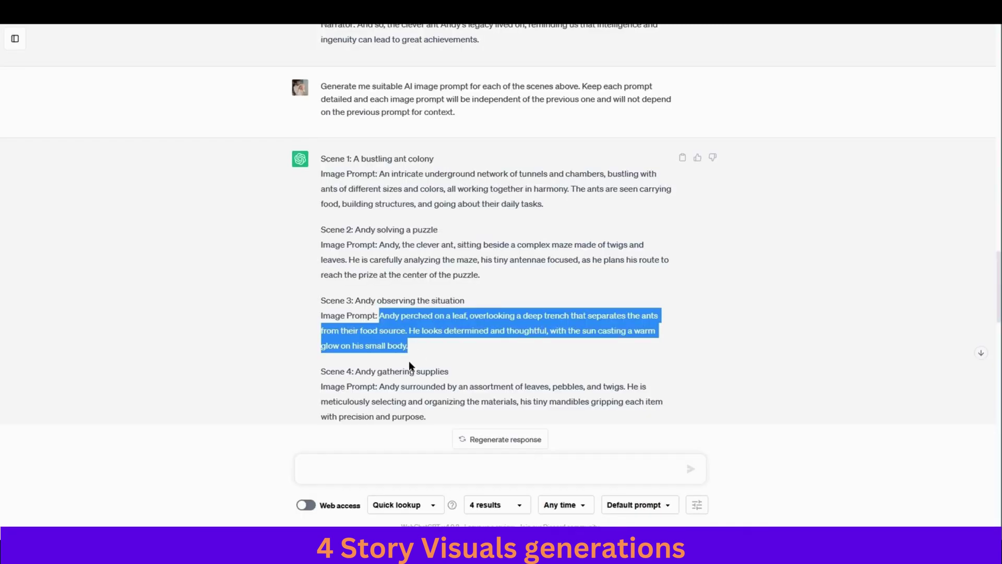
Replace the prompt with ChatGPT's Scene 4 prompt, insert "the ant, is" after "Andy", and generate the images
scroll(410, 365, down, 2)
drag(381, 307, 500, 335)
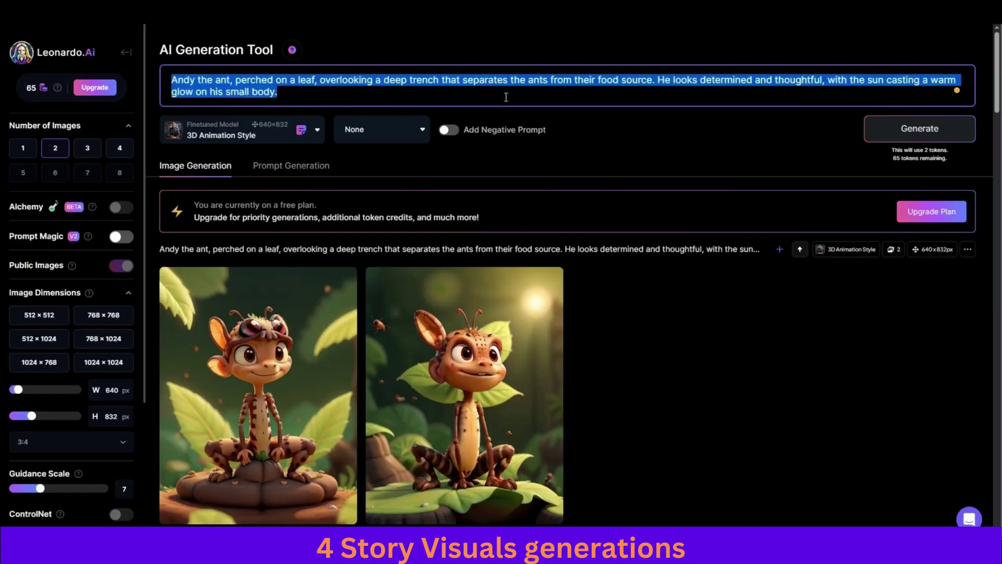
key(ctrl+v)
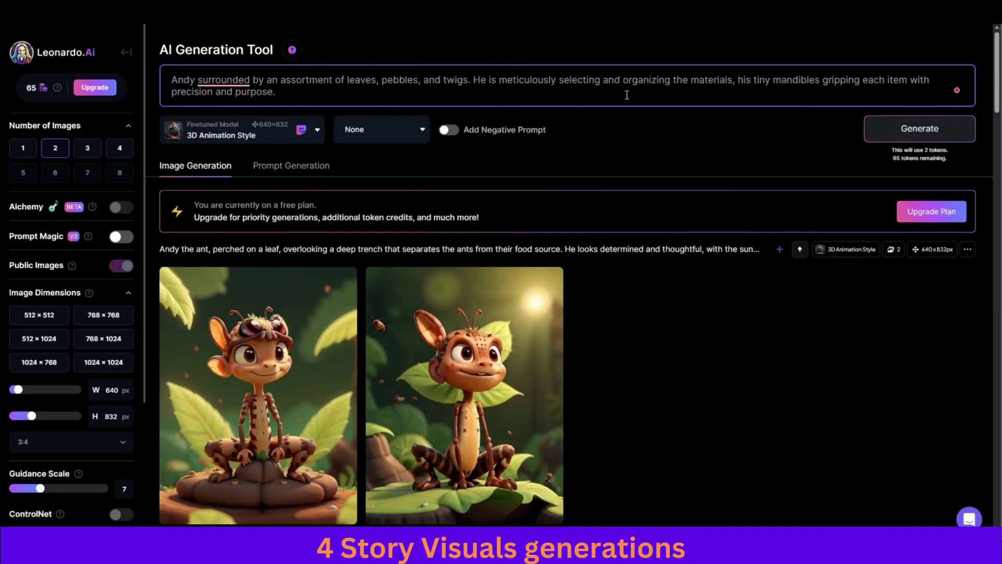
click(195, 82)
text(the ant)
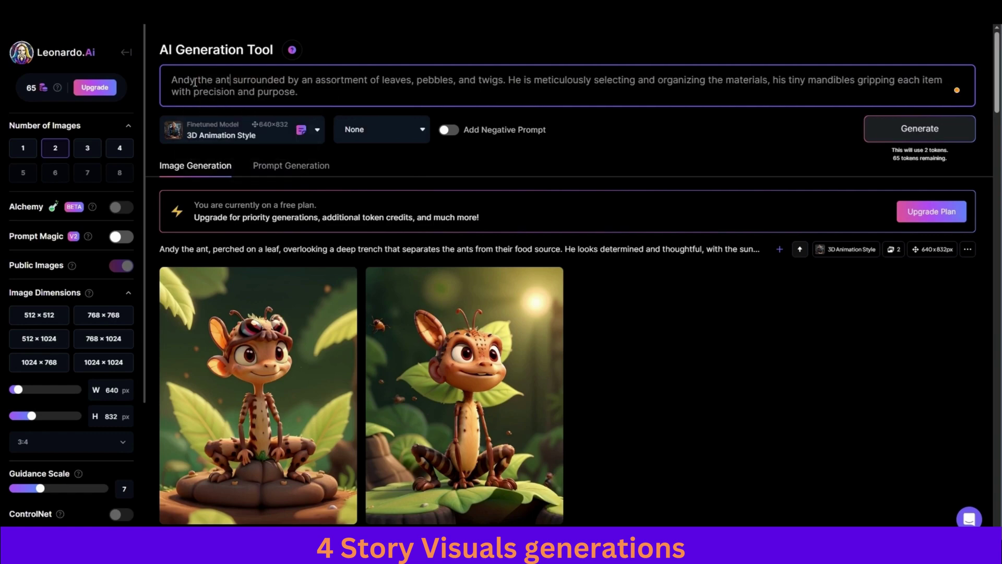
text(, is)
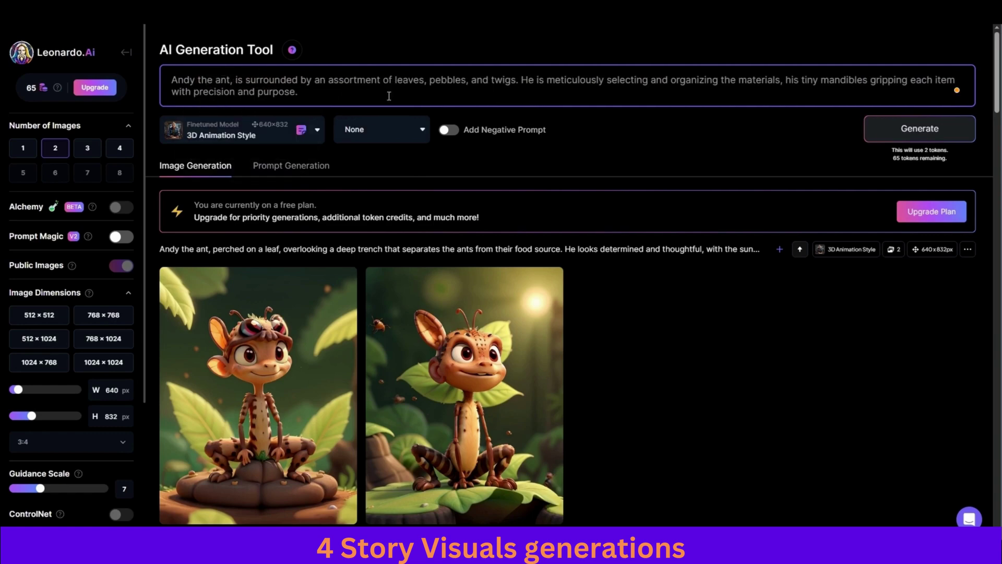
click(942, 129)
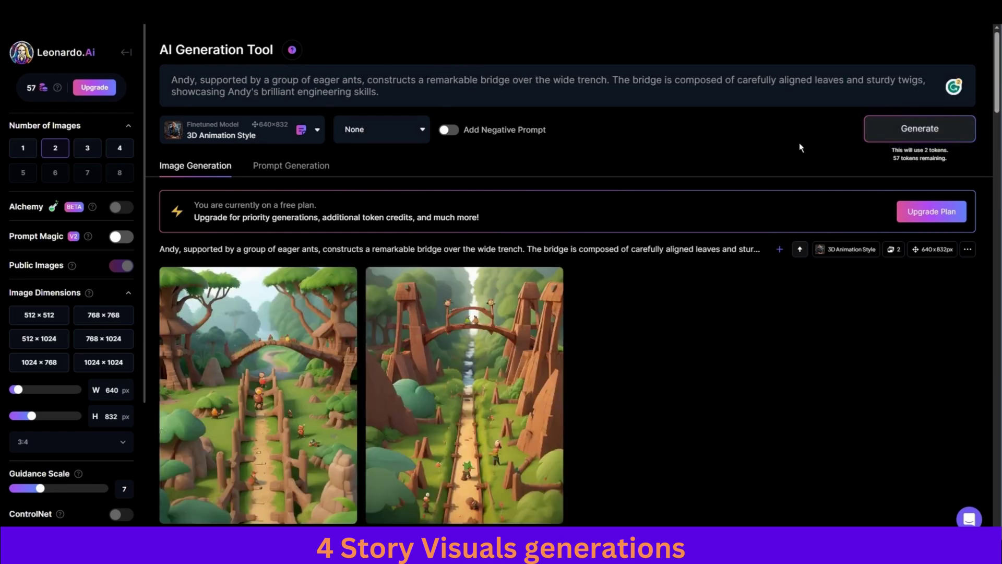
Generate images in Leonardo.Ai for the Scene 6 bridge-crossing and Scene 7 celebration prompts copied from ChatGPT
scroll(649, 326, down, 4)
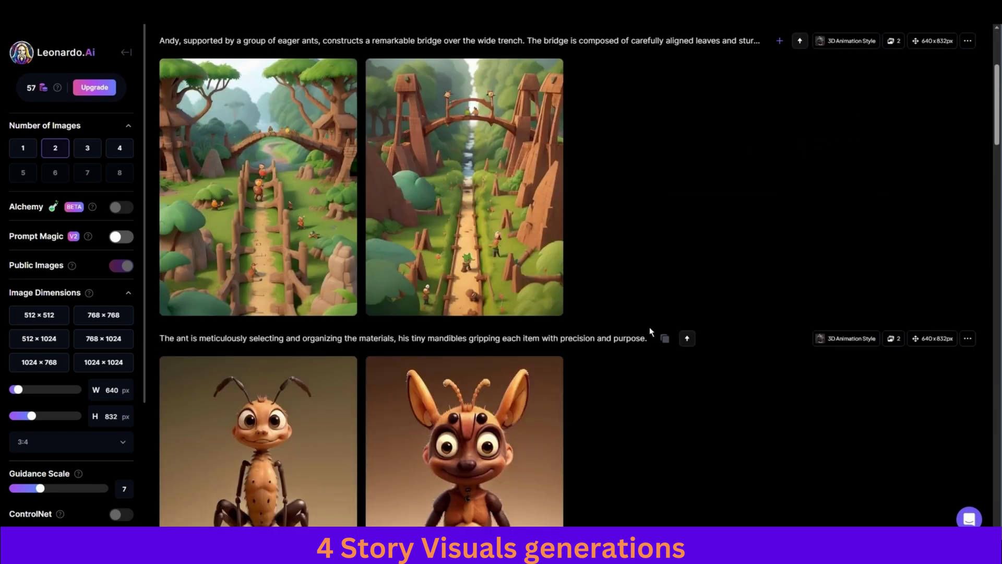
scroll(649, 326, up, 4)
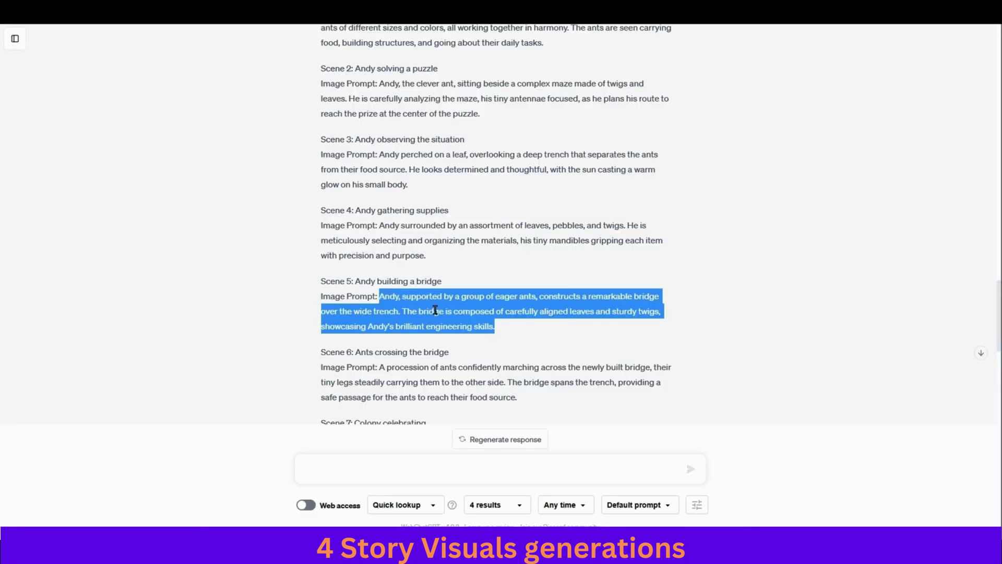
click(435, 310)
scroll(397, 245, down, 2)
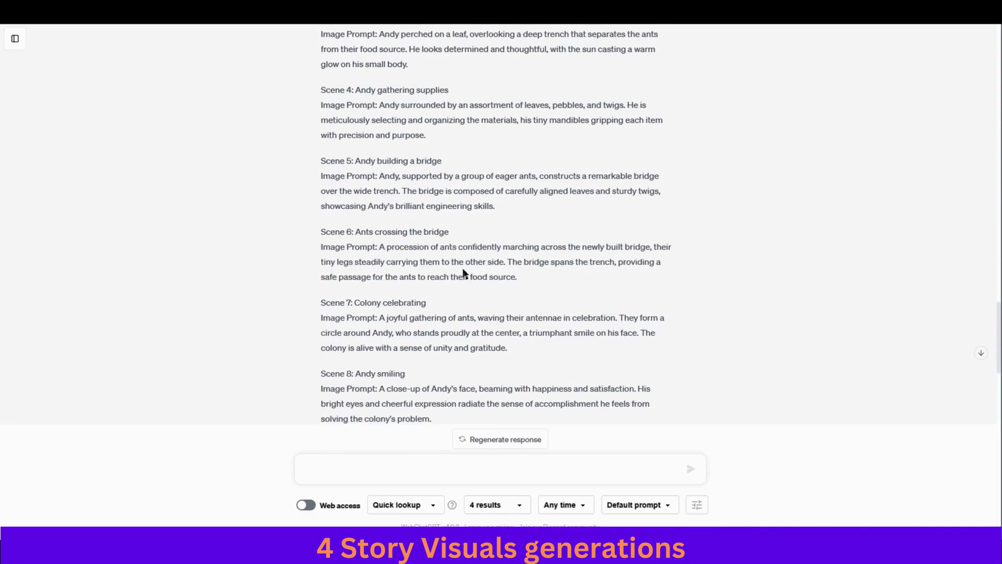
drag(379, 247, 517, 277)
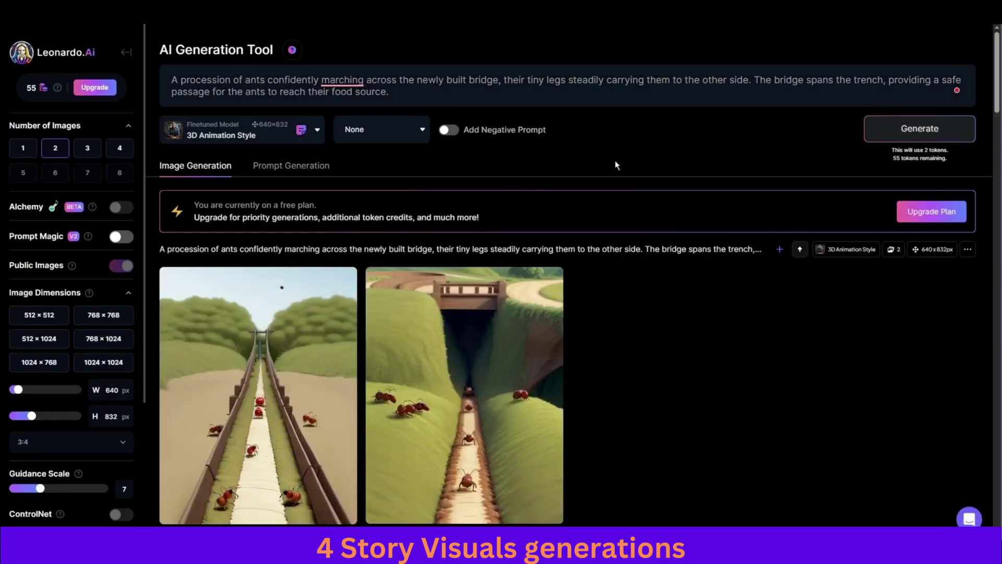
scroll(616, 165, down, 3)
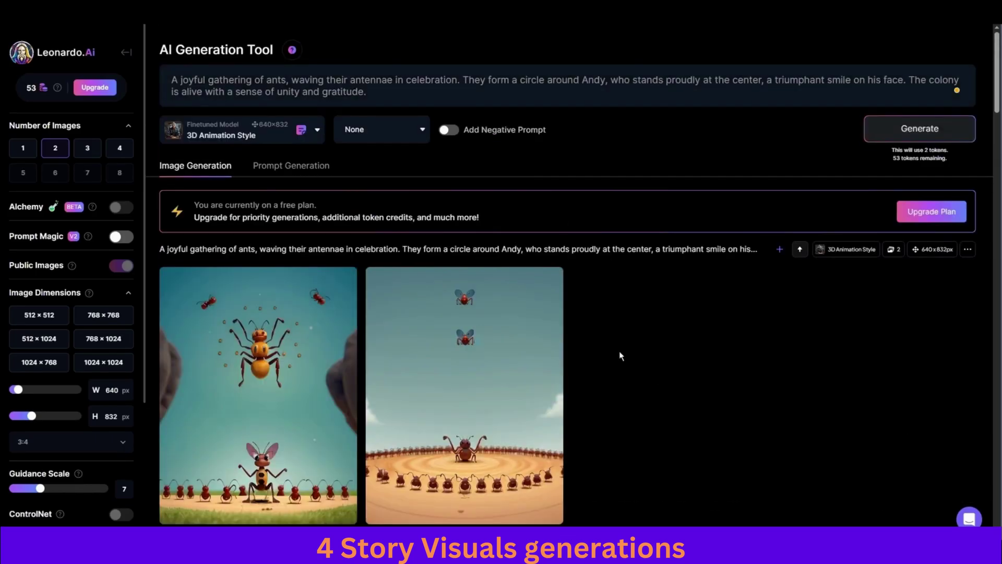
Replace the prompt with ChatGPT's Scene 8 close-up prompt, change "Andy's" to "the happy ants", and generate the images
scroll(619, 351, down, 3)
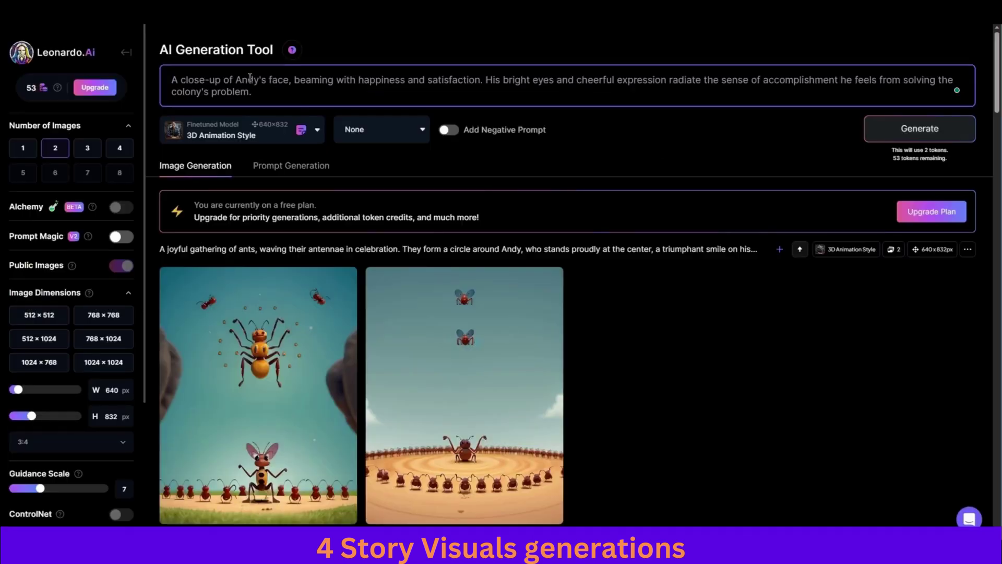
double_click(250, 80)
text(the happy ants)
key(ctrl+Return)
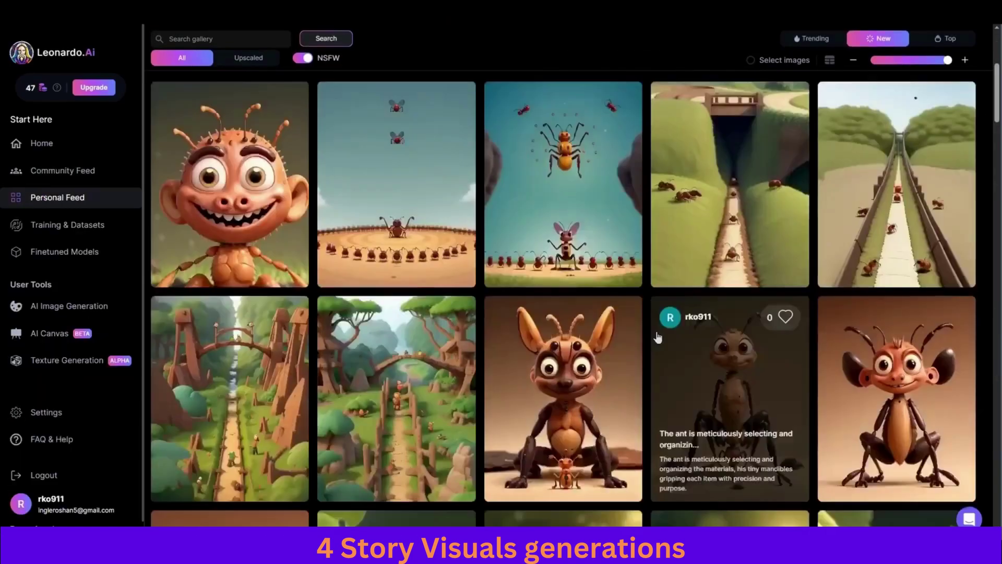
Browse the generated images in the Personal Feed and check the resolution of the underground tunnel image
scroll(854, 359, down, 10)
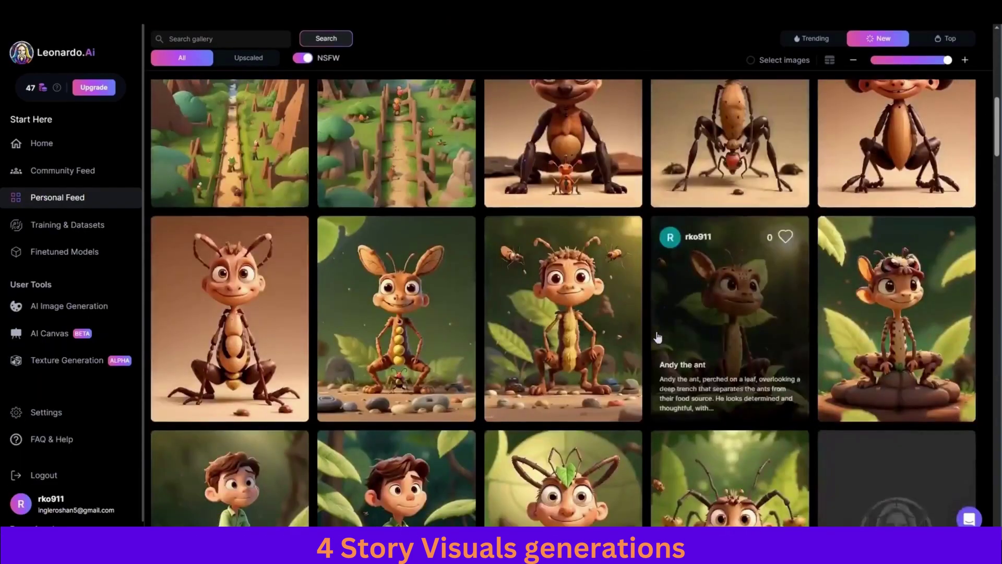
scroll(855, 359, down, 4)
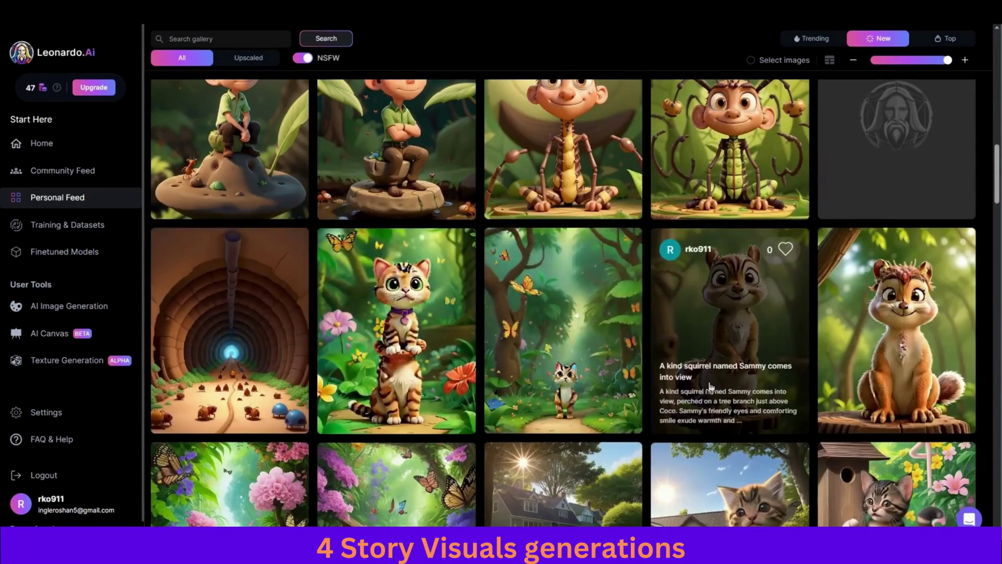
scroll(244, 345, up, 1)
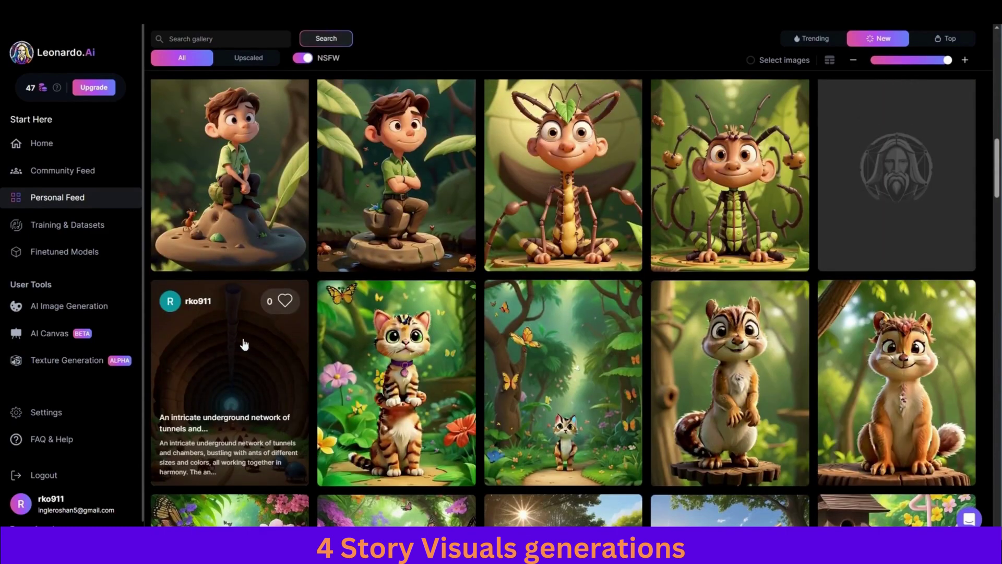
click(243, 338)
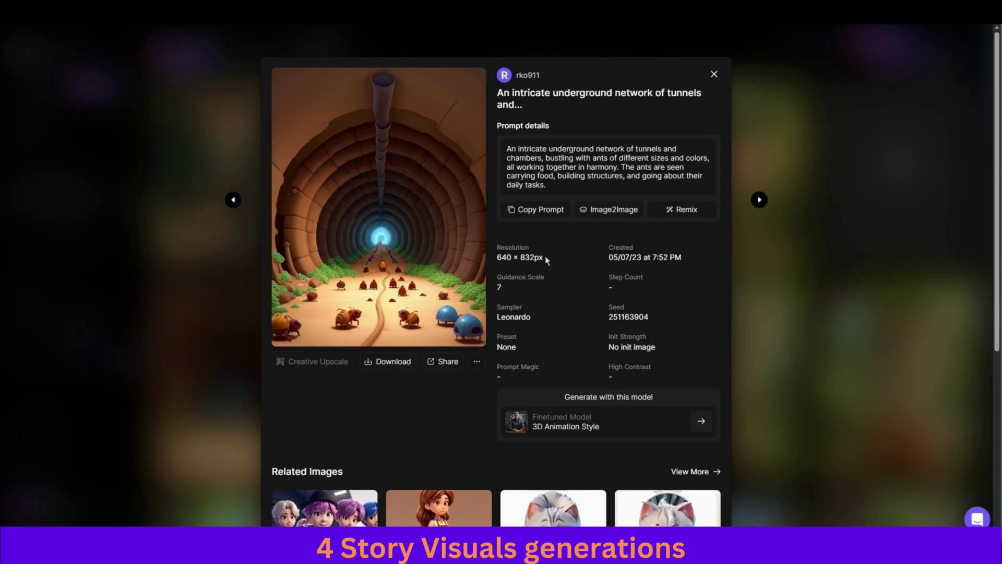
drag(545, 255, 498, 258)
click(526, 261)
click(714, 74)
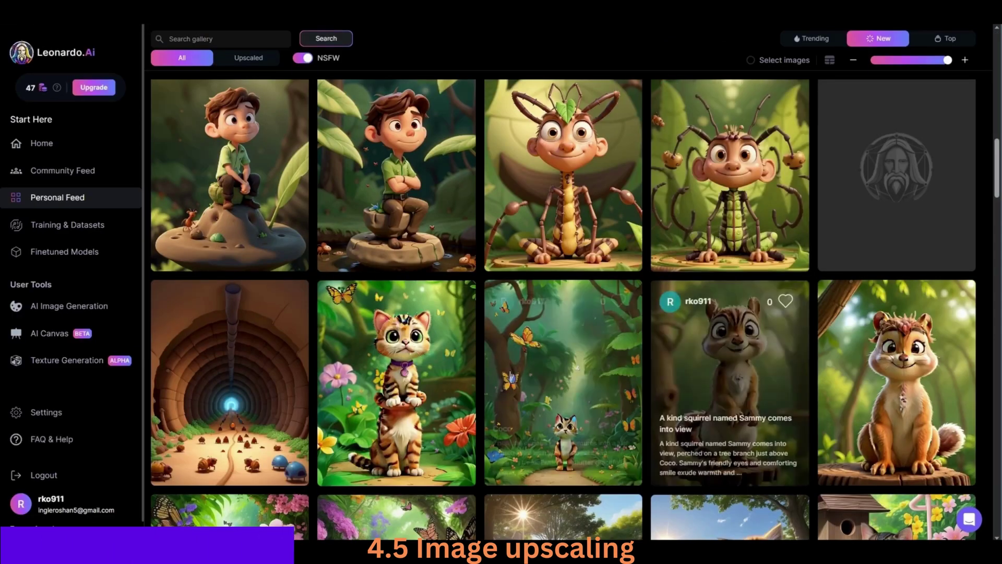
Download the underground tunnel image and the other chosen ant story images from the Personal Feed
click(235, 352)
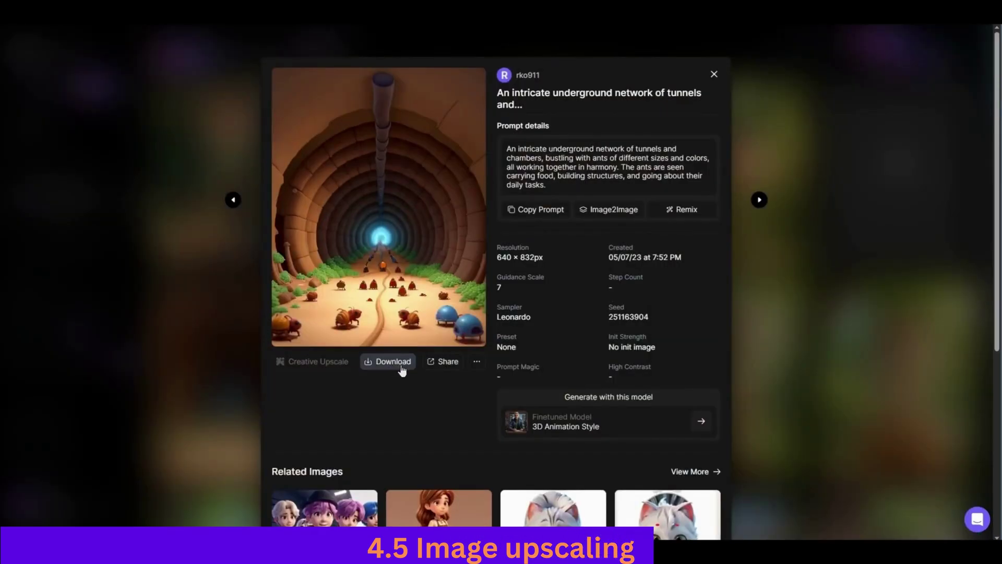
click(401, 368)
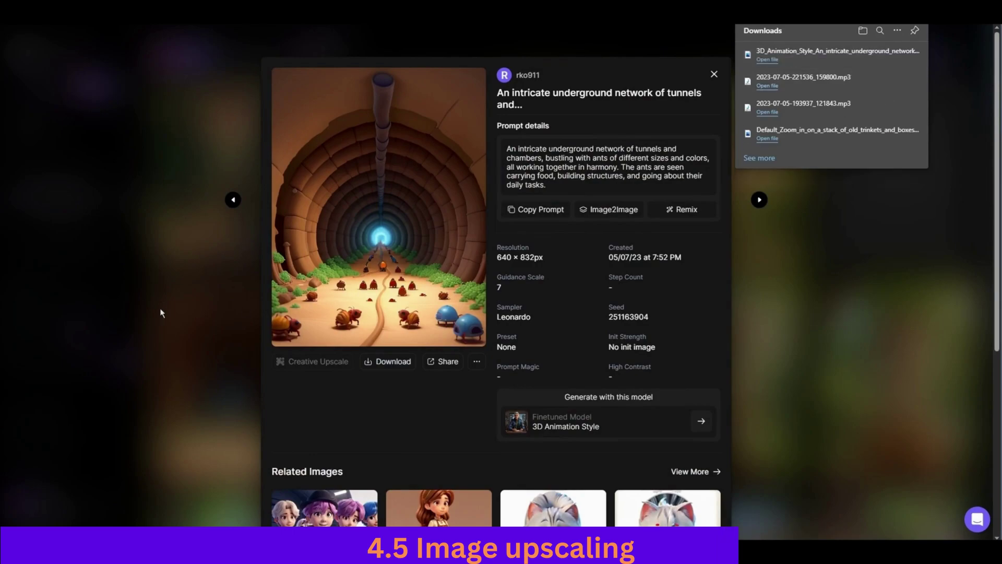
click(160, 313)
scroll(881, 267, up, 1)
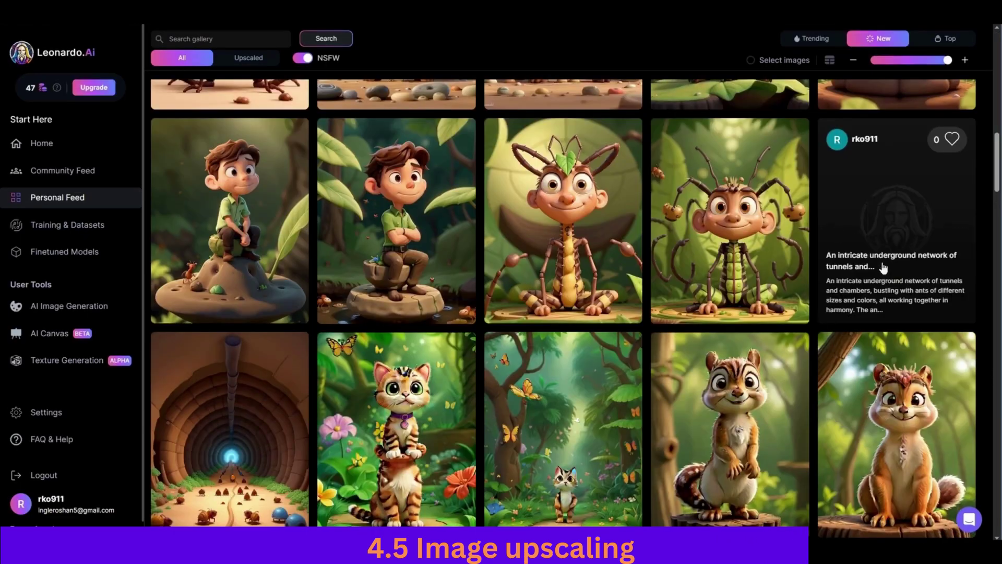
click(883, 238)
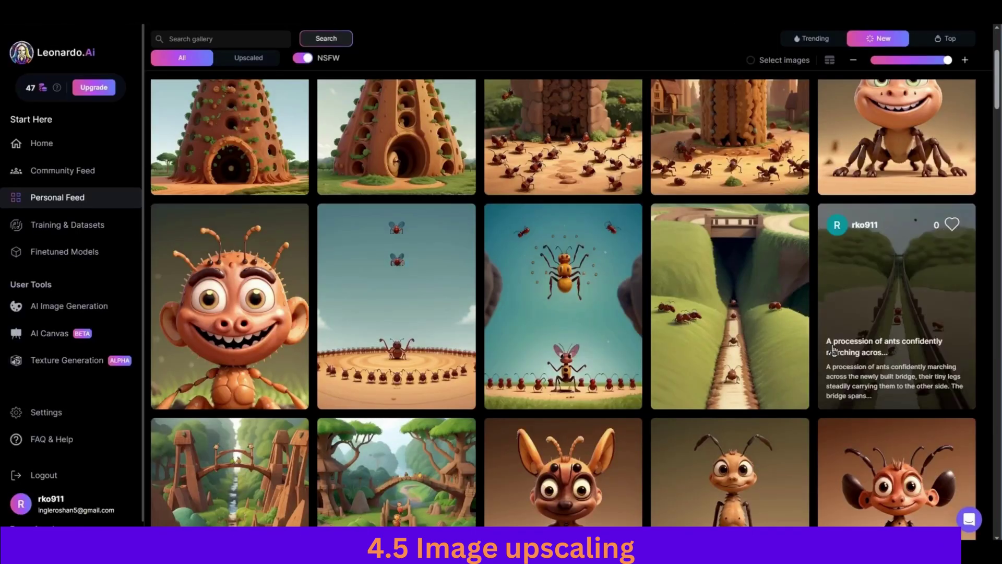
click(852, 320)
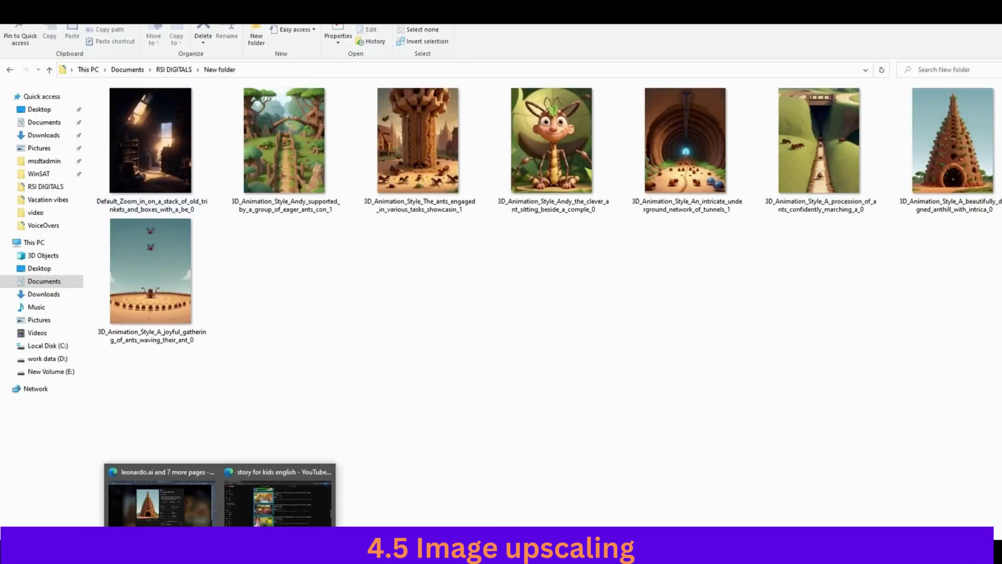
Switch to Pixelcut's Image Upscaler and upload the downloaded anthill image
click(278, 493)
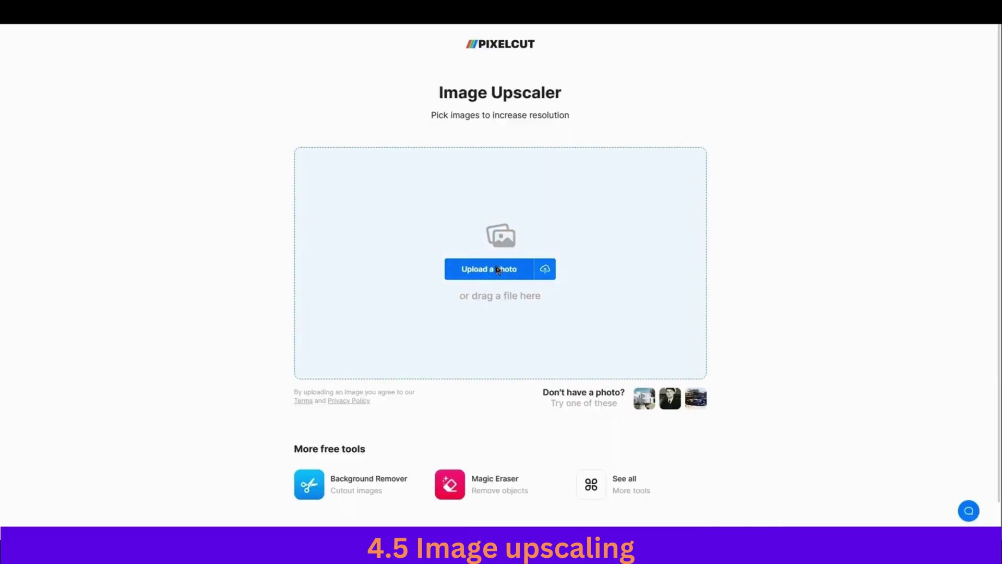
click(498, 269)
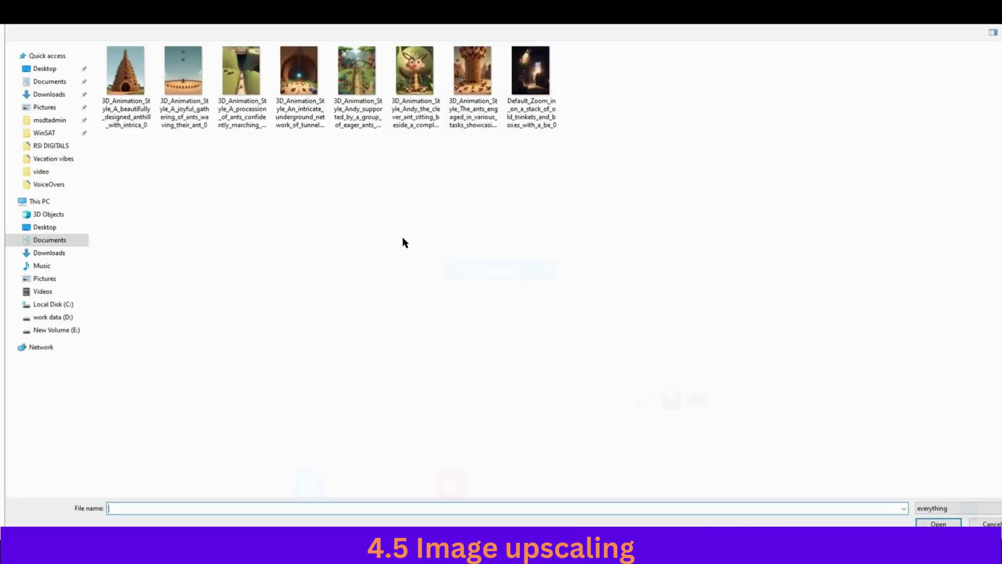
double_click(137, 90)
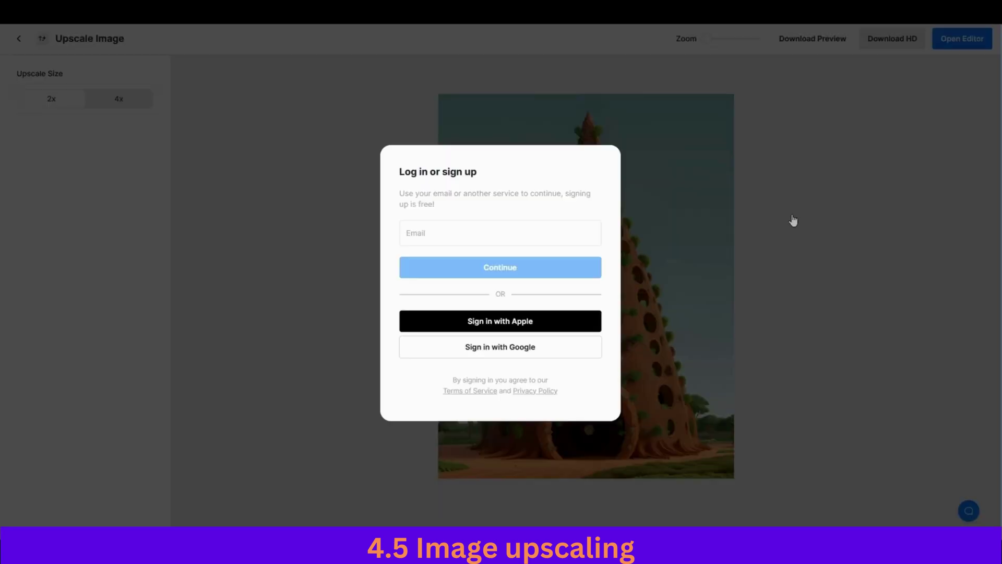
Dismiss the sign-up form and save the upscaled anthill image as a PNG file in the UPscle folder
click(792, 185)
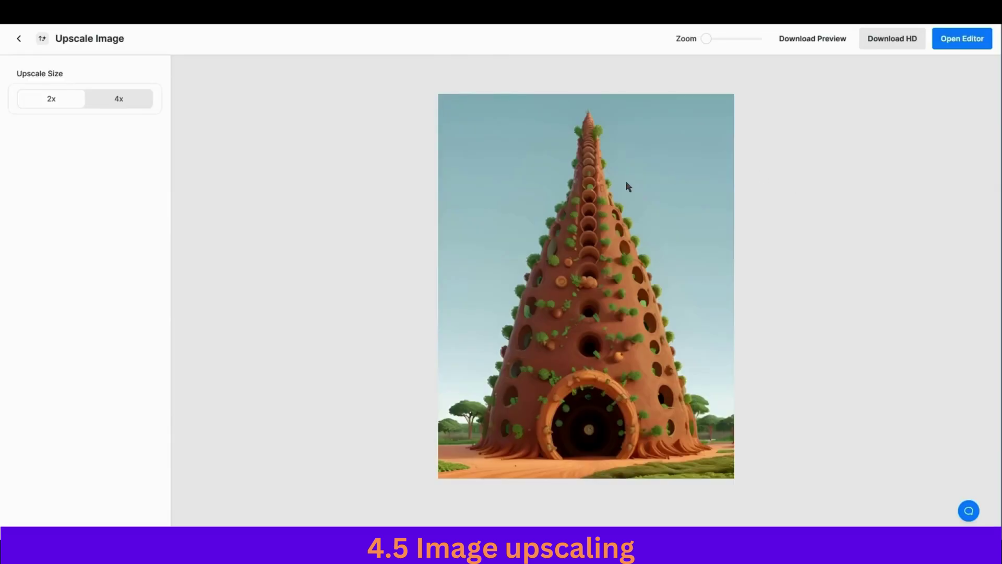
right_click(612, 188)
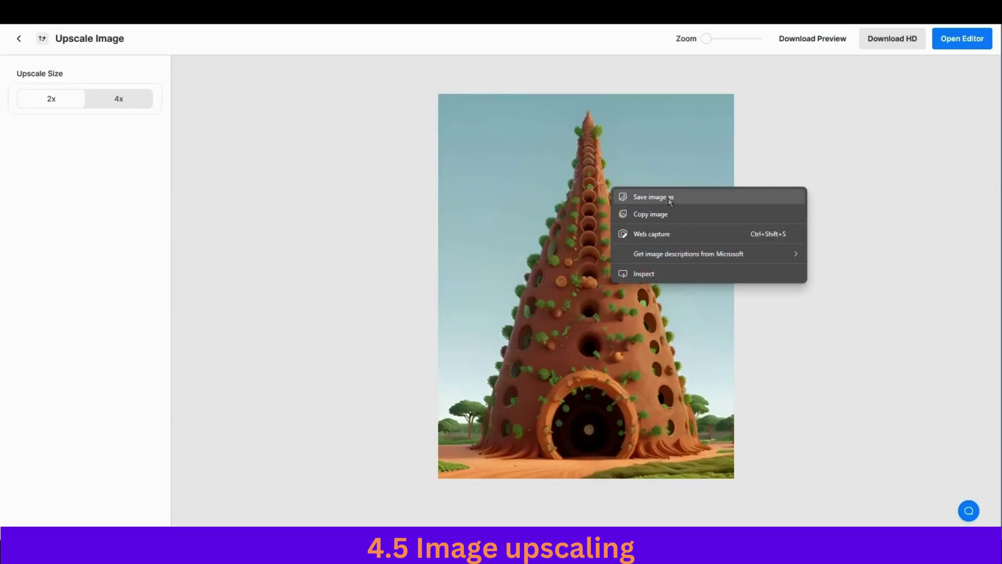
click(667, 198)
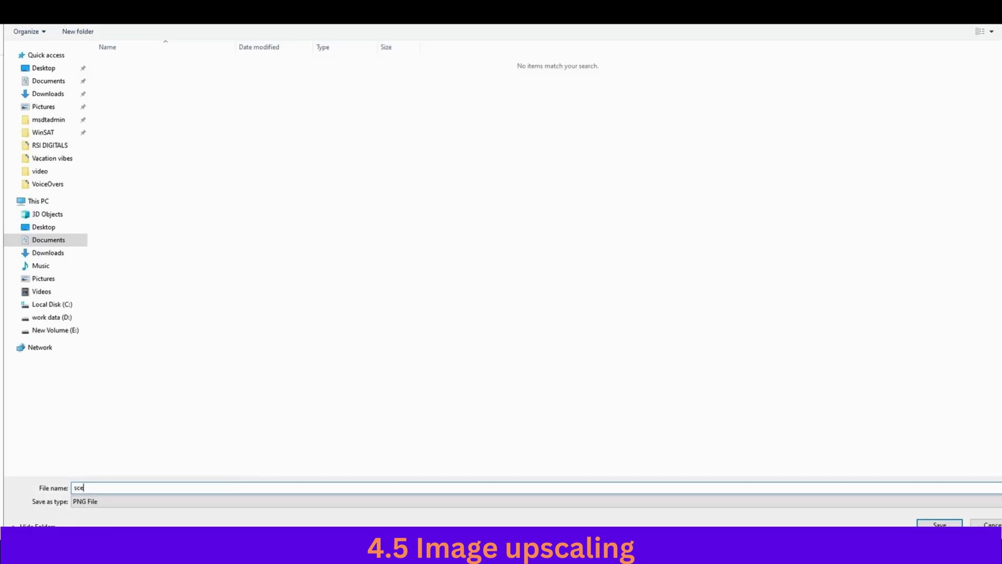
key(Return)
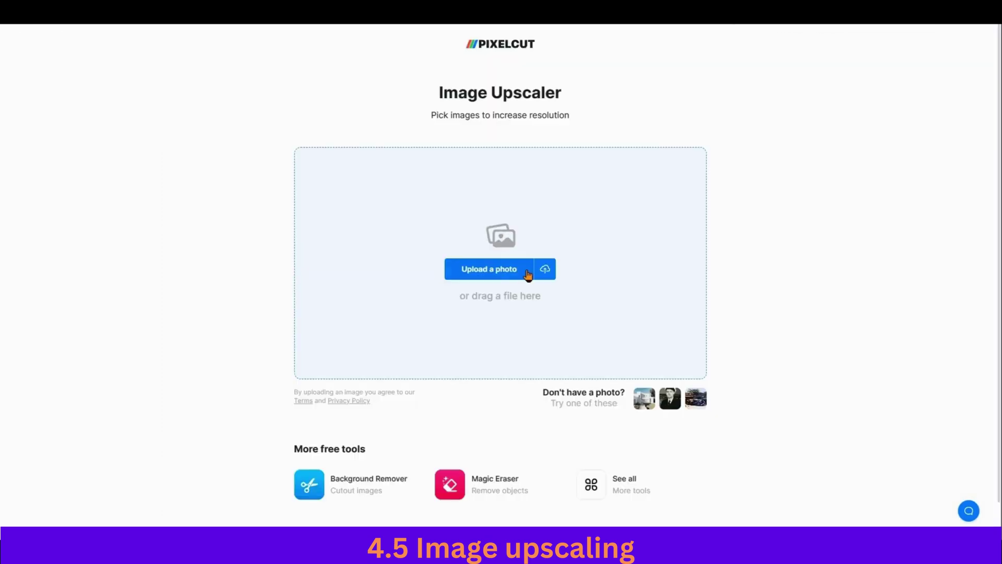
Upload the joyful gathering of ants image to the Image Upscaler
click(497, 275)
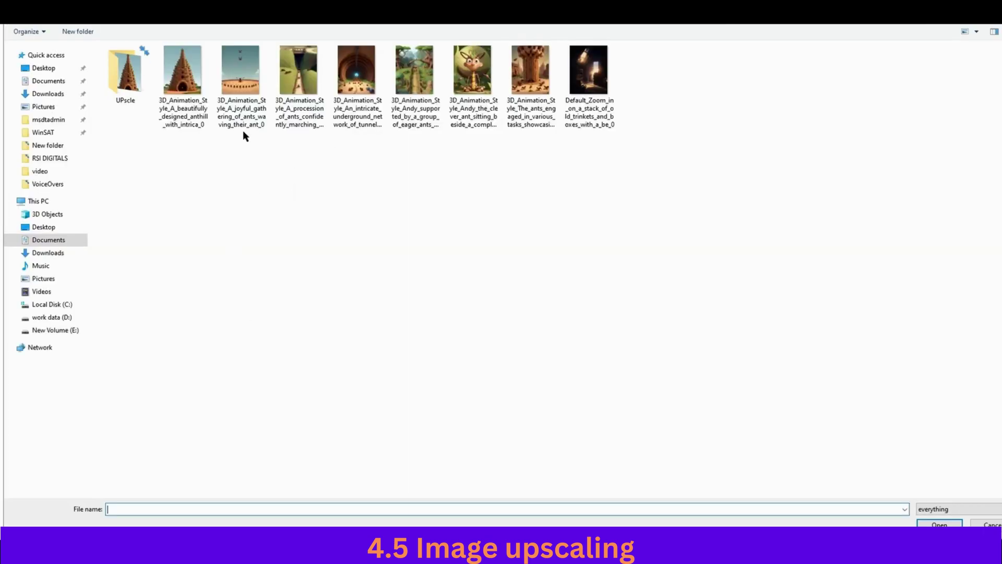
double_click(231, 102)
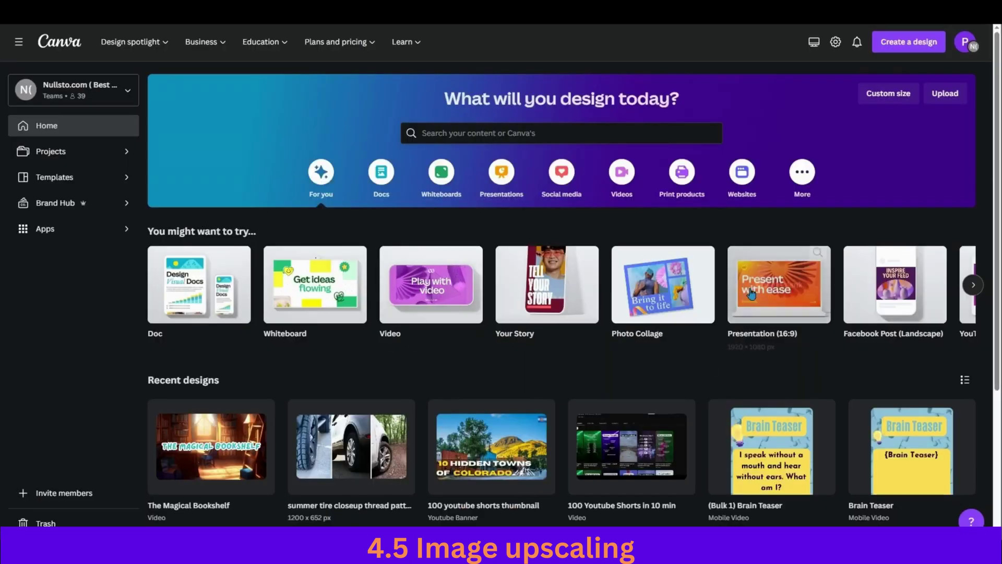
Switch to Canva and create a blank 1920 × 1080 px video design
click(620, 185)
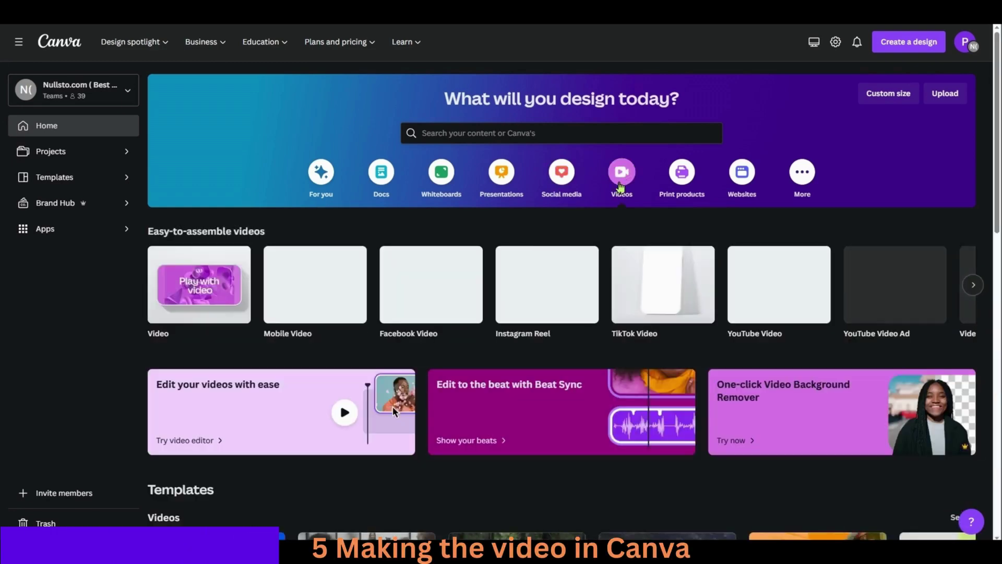
mouse_move(219, 282)
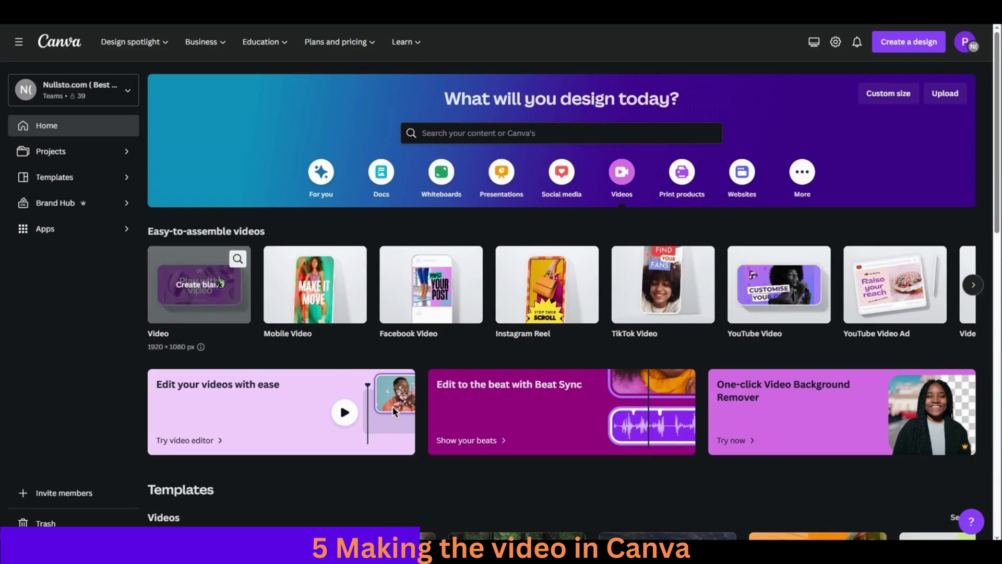
click(219, 282)
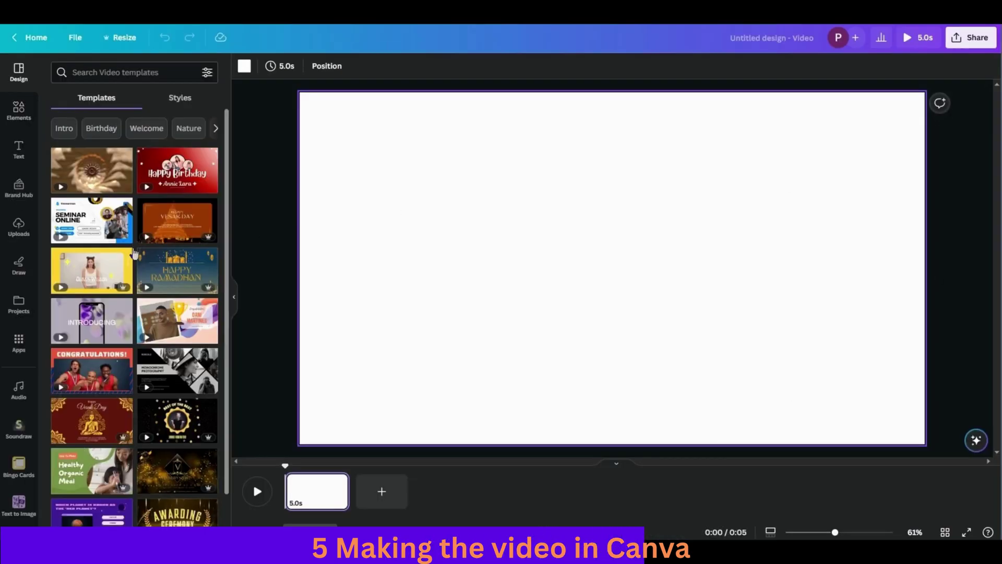
click(18, 227)
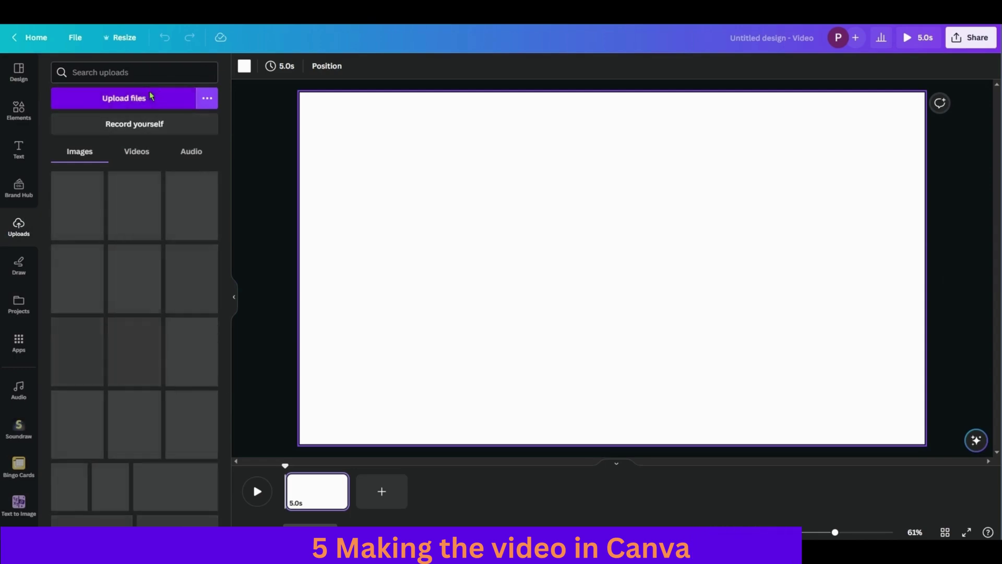
click(151, 97)
double_click(178, 150)
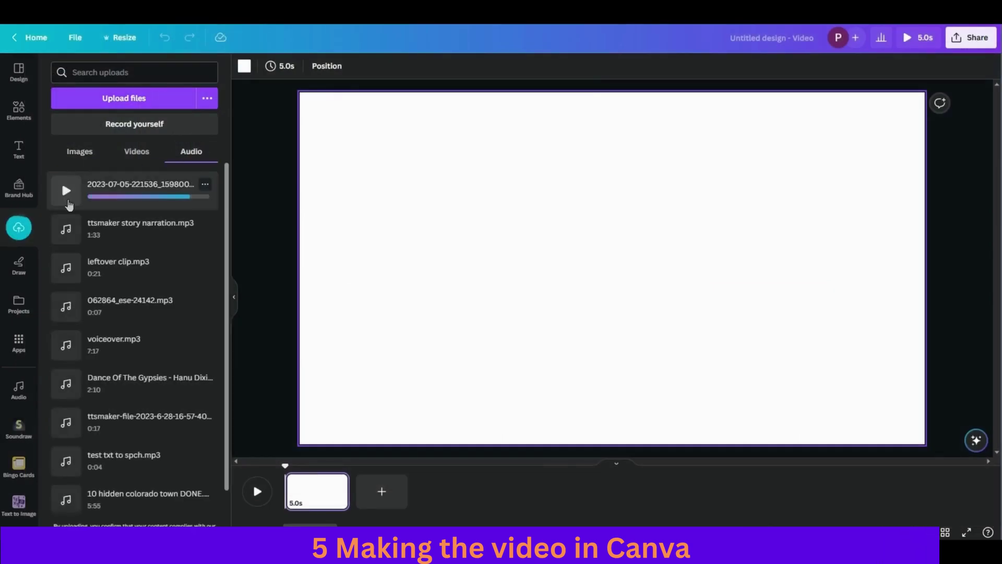
click(106, 198)
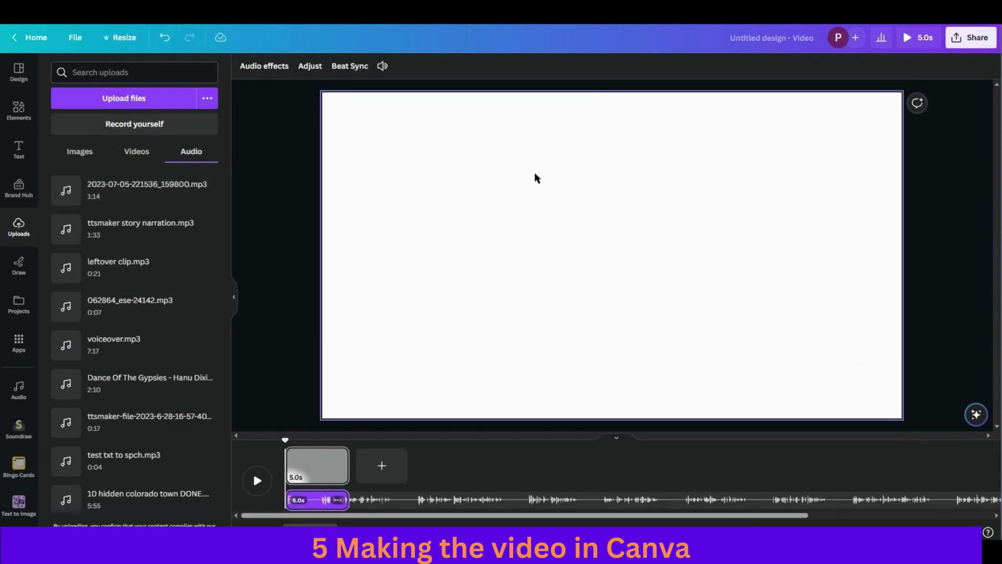
Upload the seven ant story images: download, download (1) to download (5), and scene
click(135, 98)
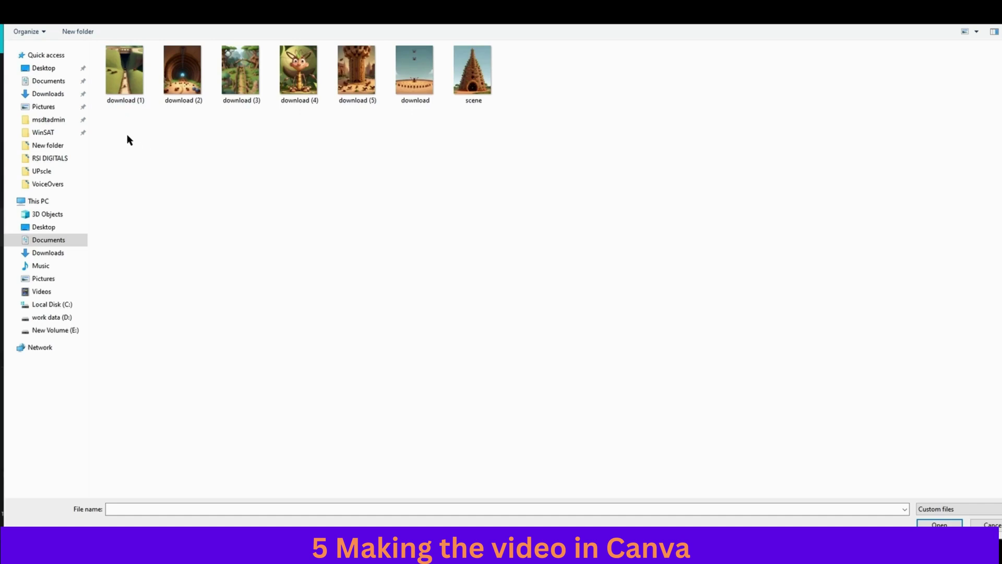
drag(127, 135, 494, 51)
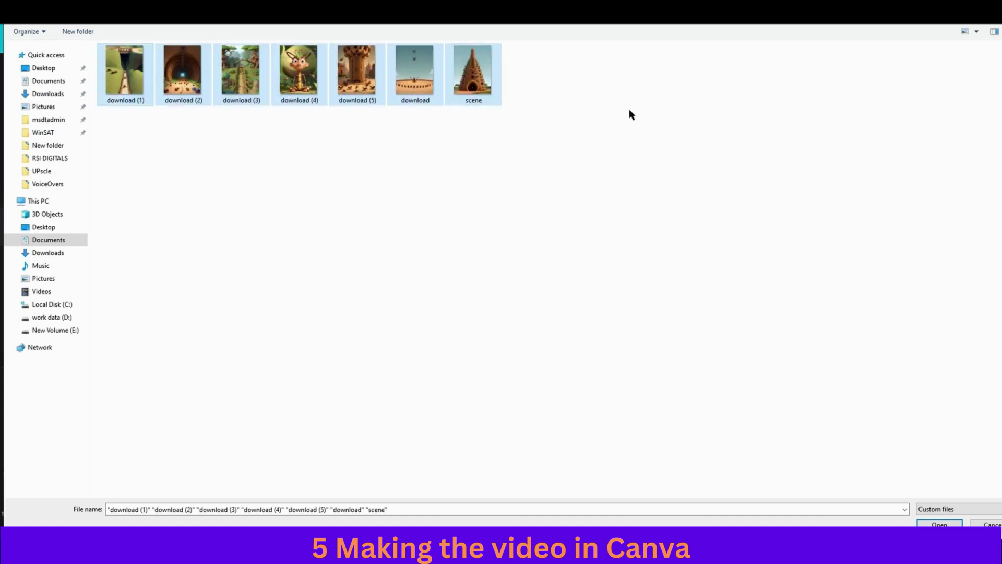
click(933, 524)
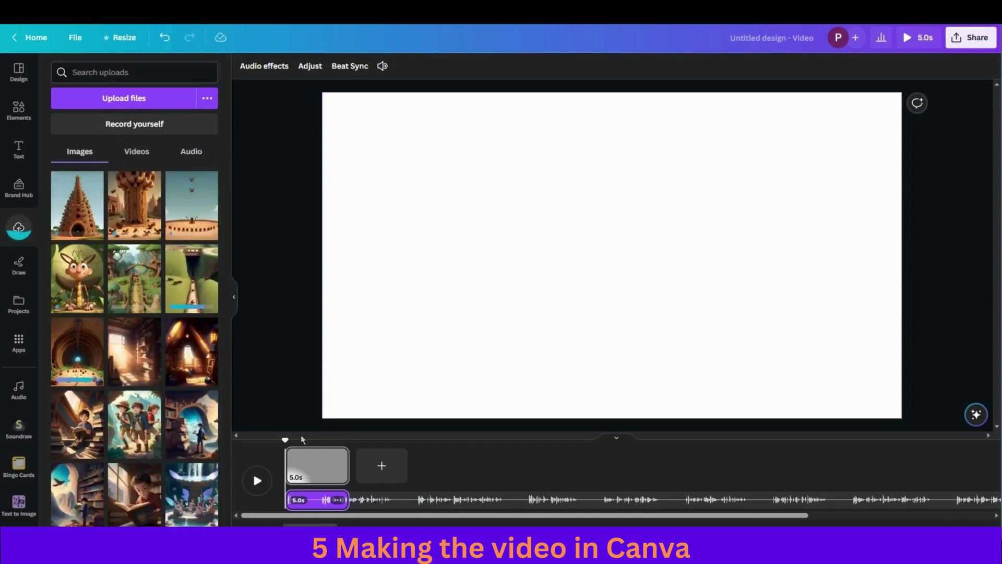
Set the underground tunnel image as the first page's background, cropped to show the ants and the glowing tunnel end
scroll(135, 313, down, 1)
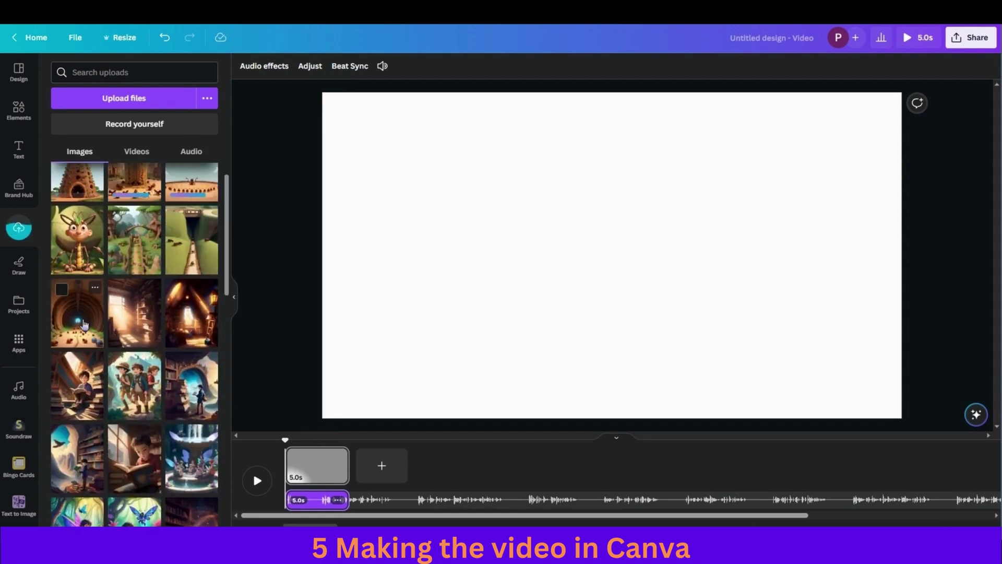
click(83, 323)
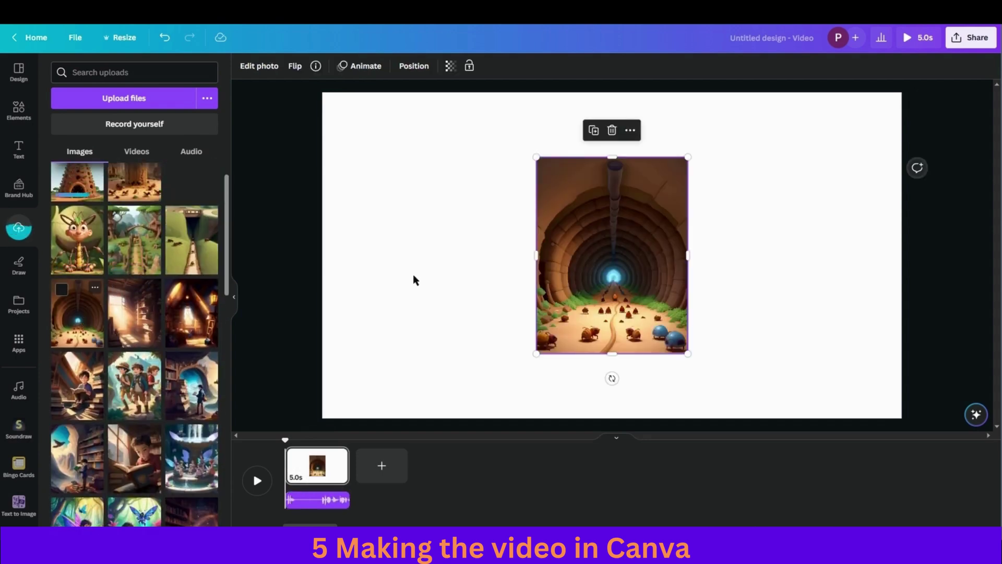
right_click(613, 214)
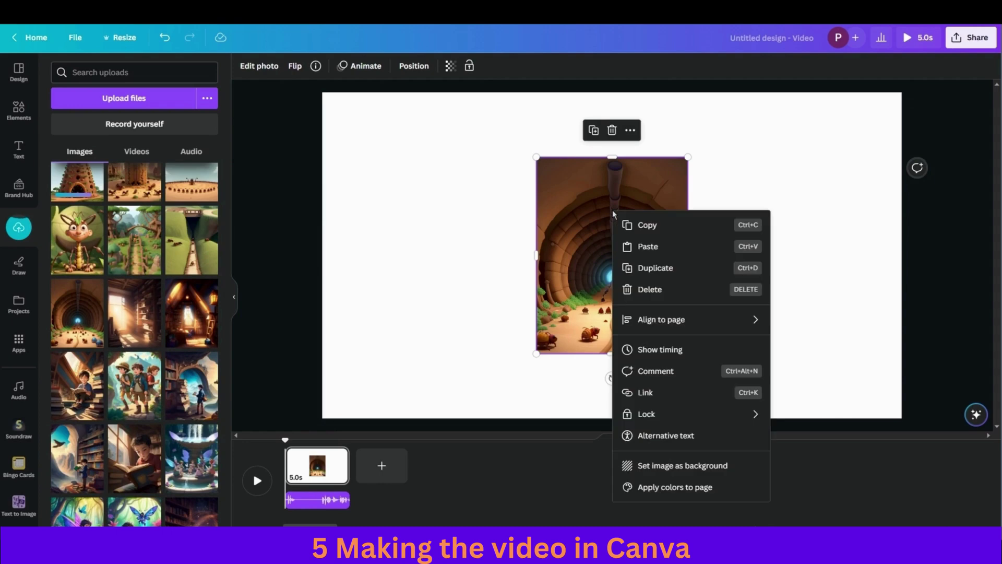
click(687, 470)
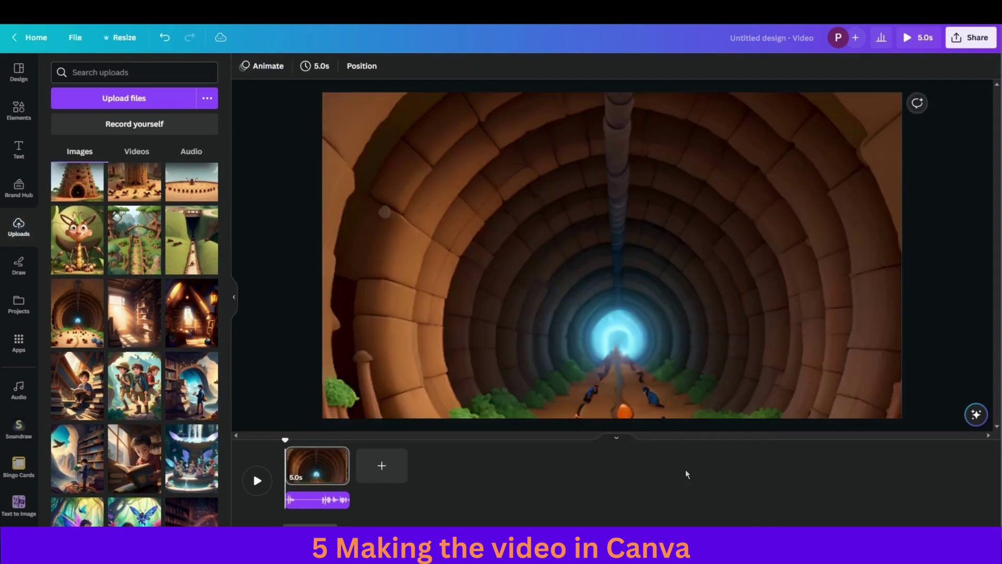
double_click(629, 196)
drag(629, 196, 622, 93)
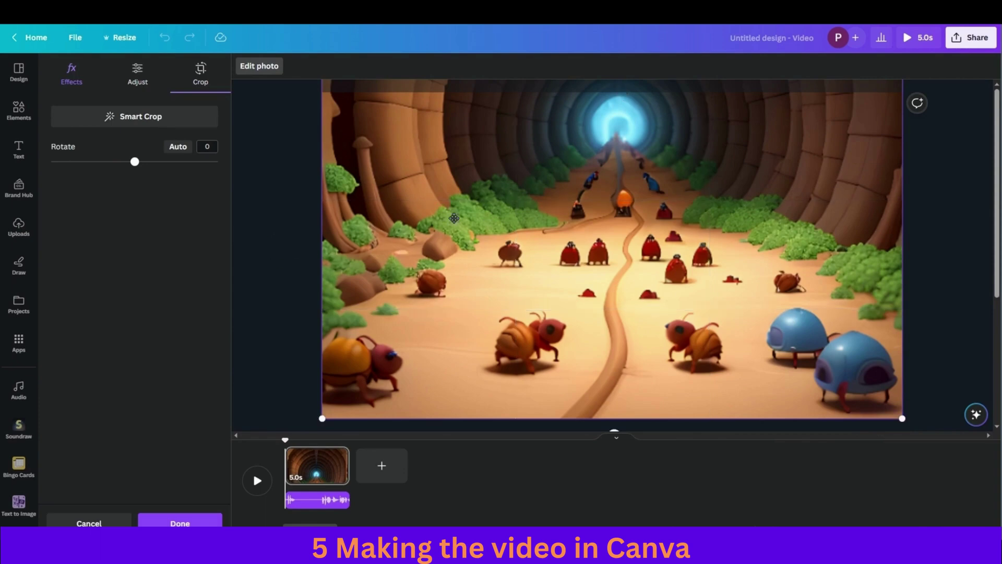
drag(611, 231, 498, 283)
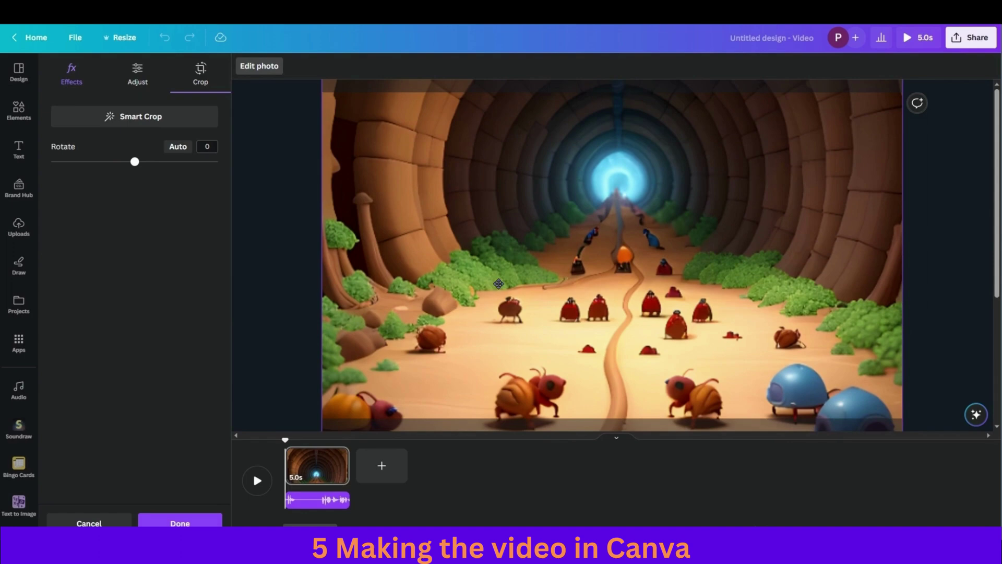
click(254, 269)
Add a second page with the smiling ant image as background and shift the picture down to frame the face
click(381, 465)
scroll(172, 304, up, 2)
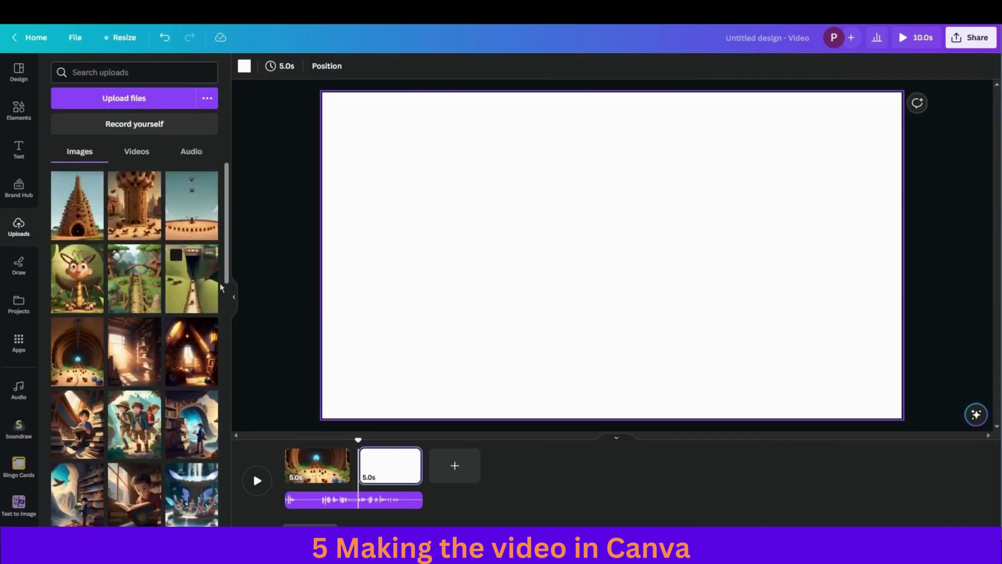
click(75, 283)
right_click(603, 219)
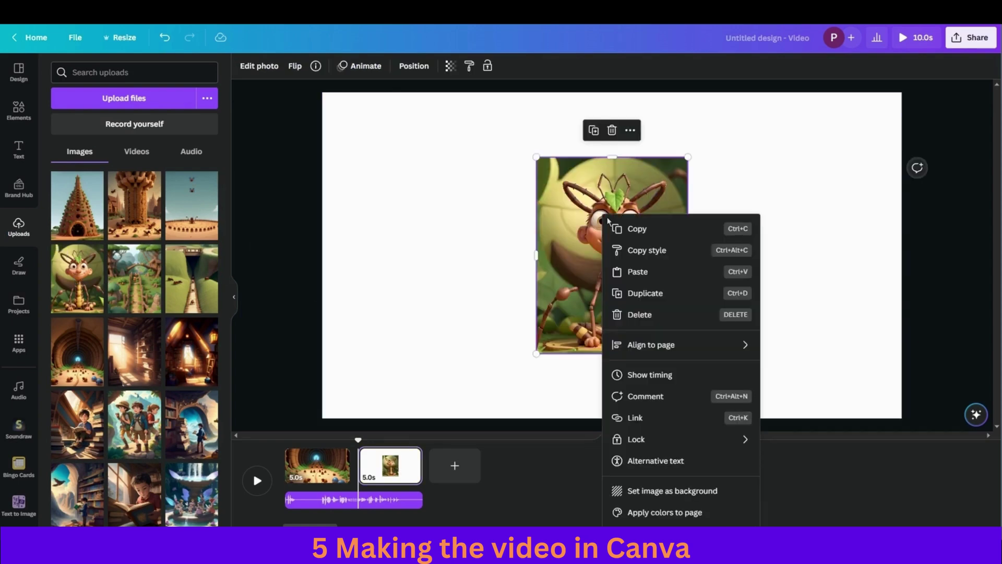
click(677, 495)
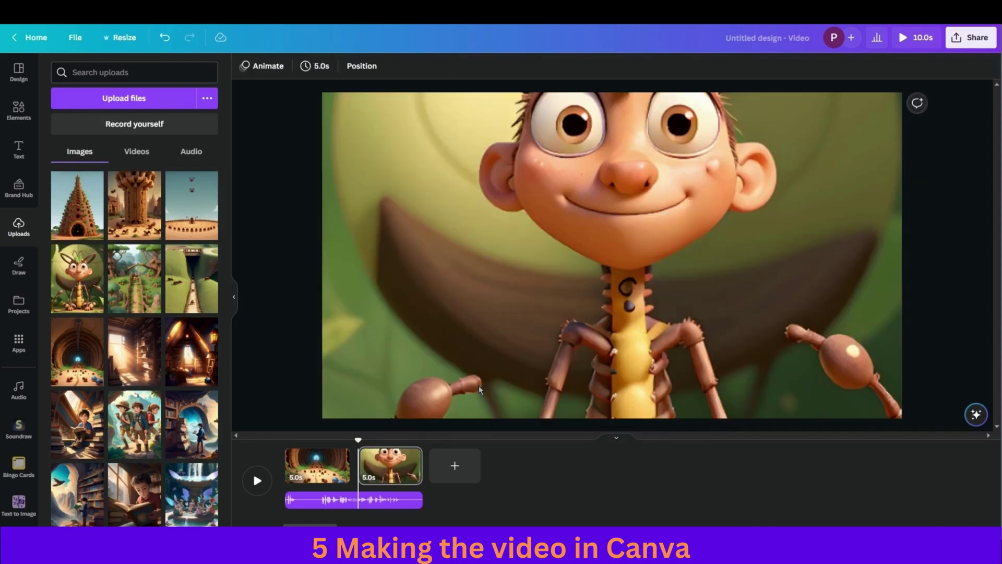
click(556, 235)
double_click(557, 235)
drag(569, 292, 590, 443)
Add a third page with the forest bridge image as background, shifted up to show the fenced path
click(452, 465)
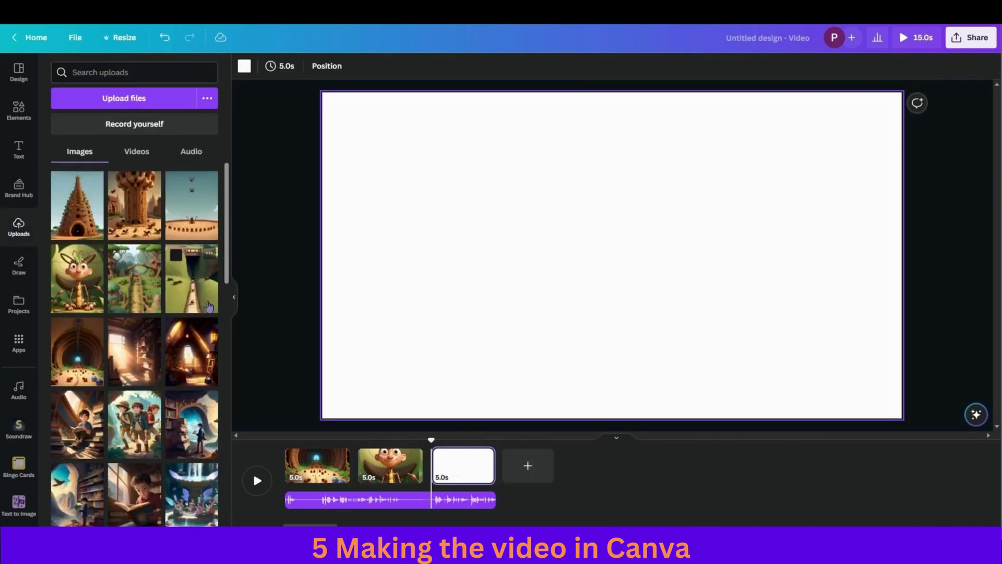
click(209, 307)
right_click(639, 366)
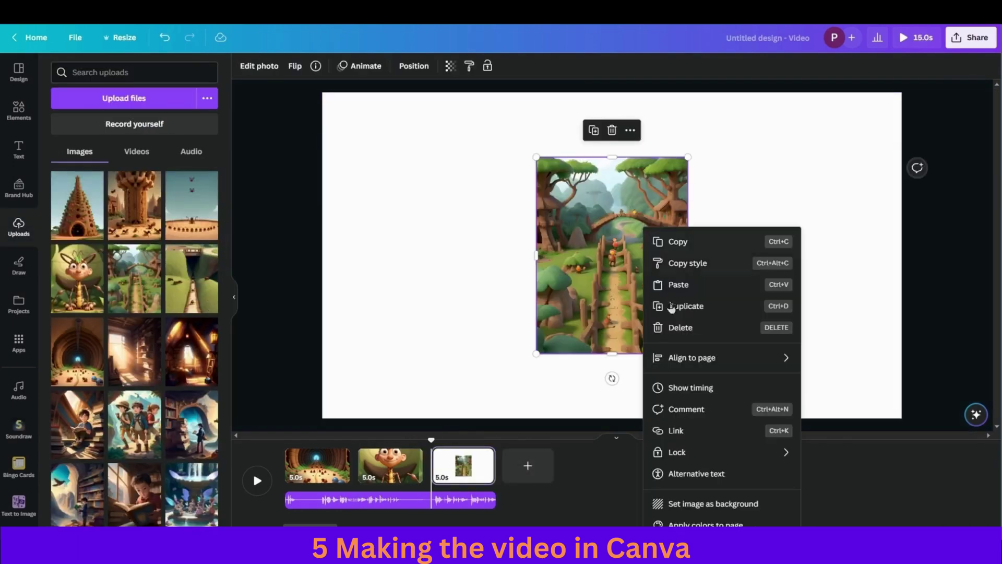
click(694, 505)
double_click(614, 274)
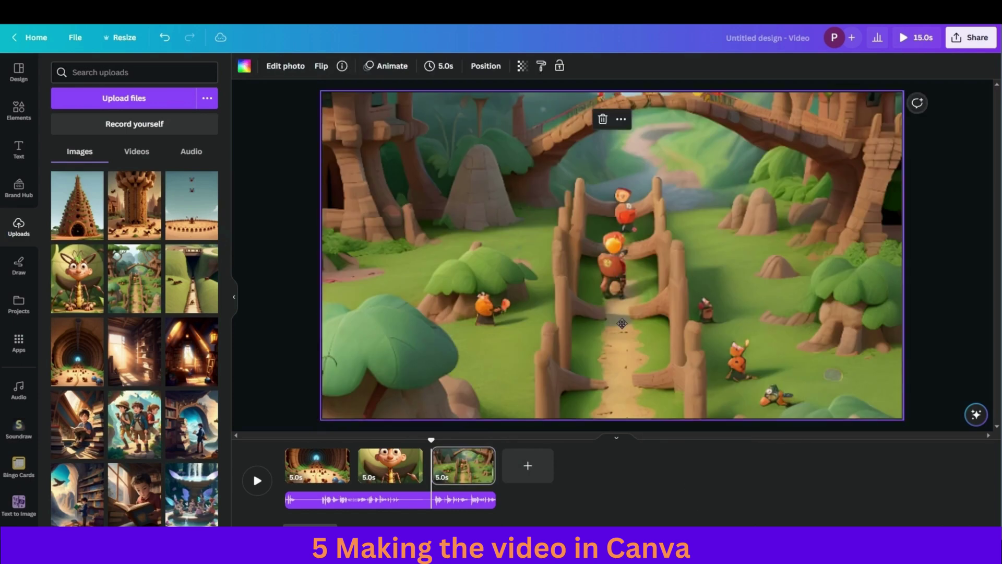
drag(615, 274, 610, 96)
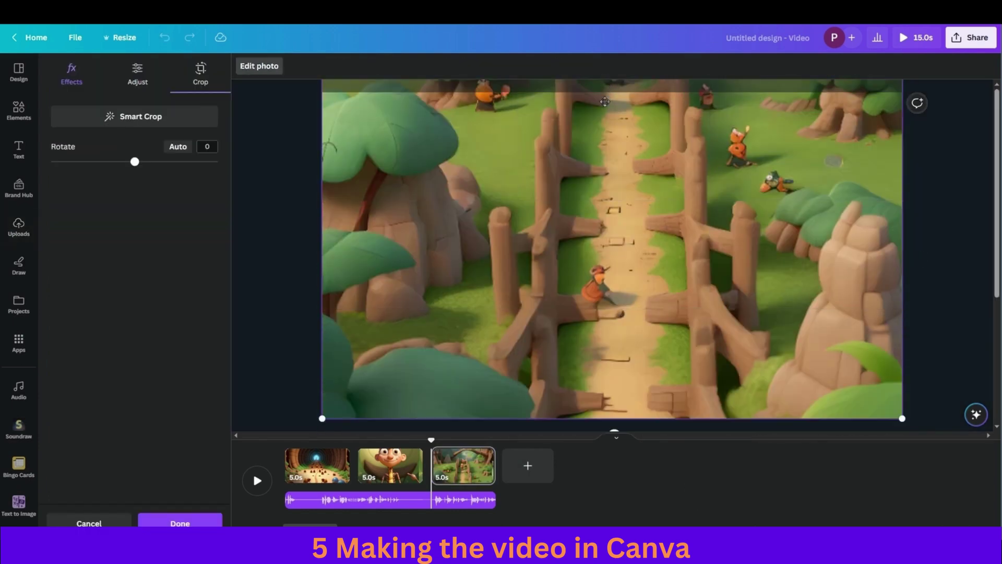
drag(609, 251, 610, 293)
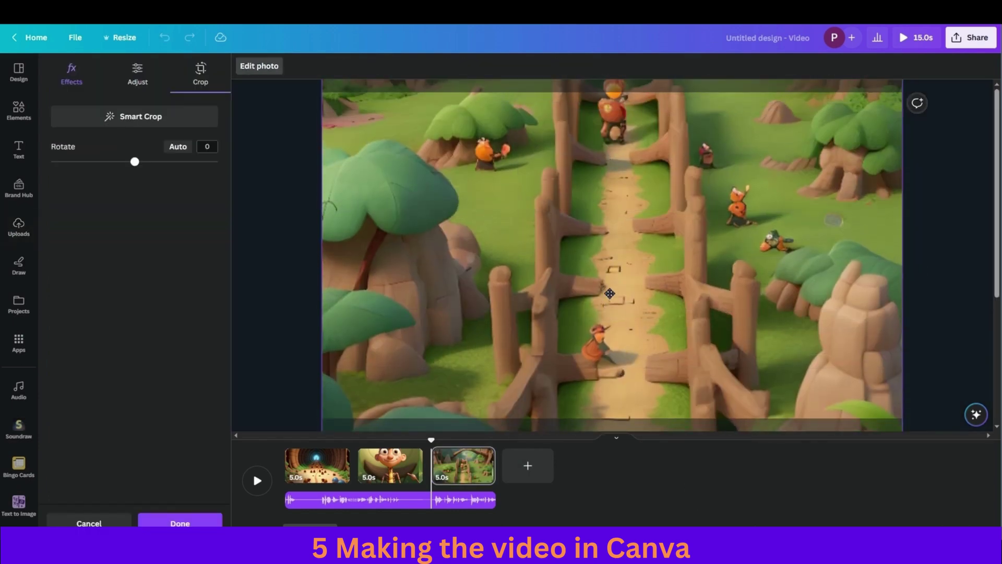
Add a fourth page and set the same forest bridge image as its background
click(528, 465)
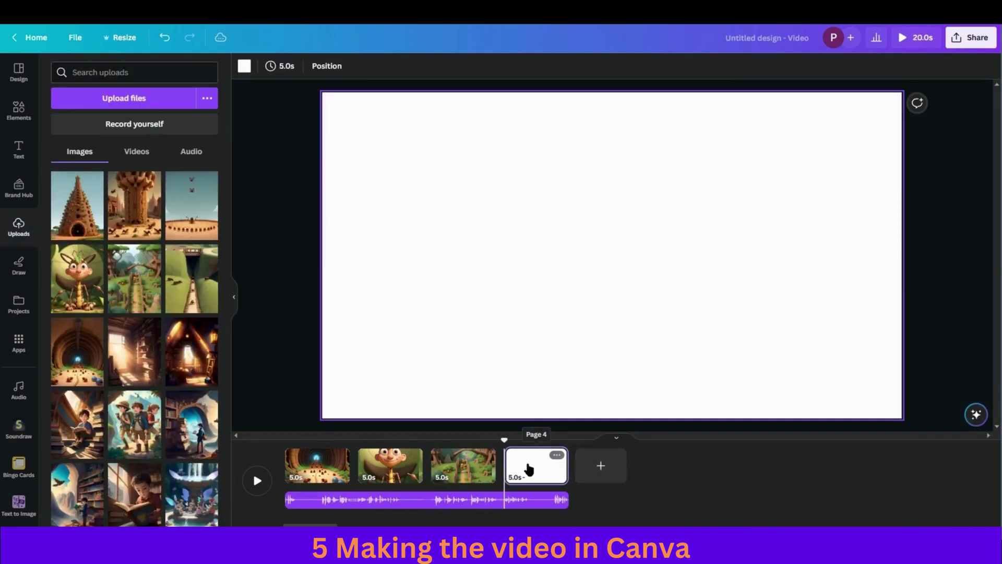
click(143, 291)
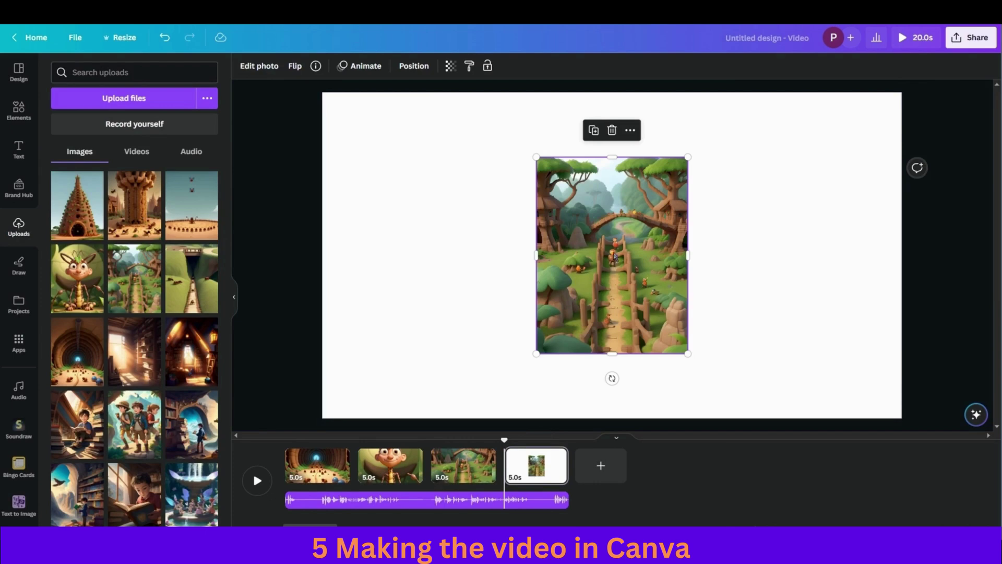
double_click(623, 224)
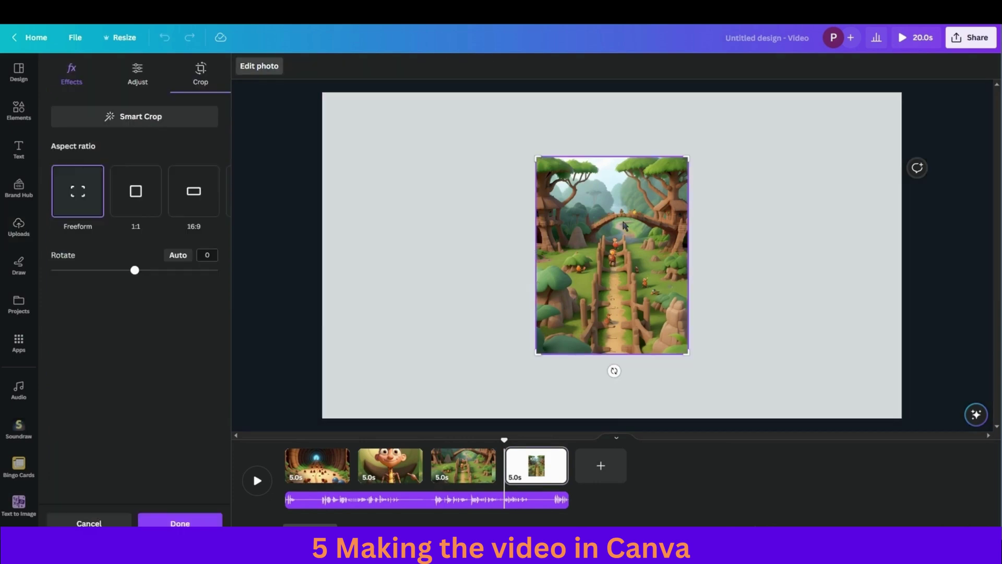
right_click(623, 223)
click(673, 497)
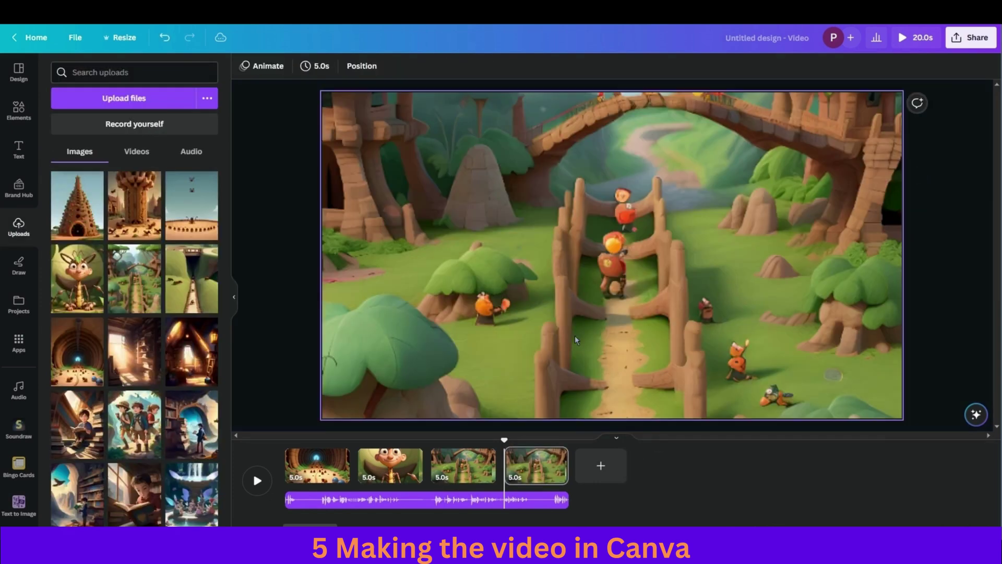
Try to shift the fourth page's background down to show the treehouses and arched bridge
click(647, 241)
double_click(647, 241)
drag(647, 241, 647, 362)
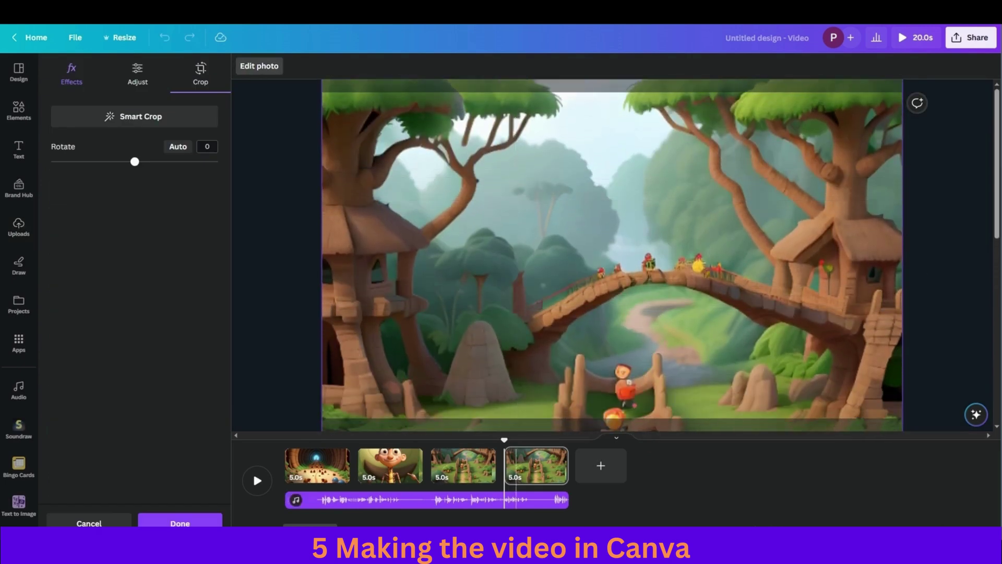
click(468, 481)
click(541, 472)
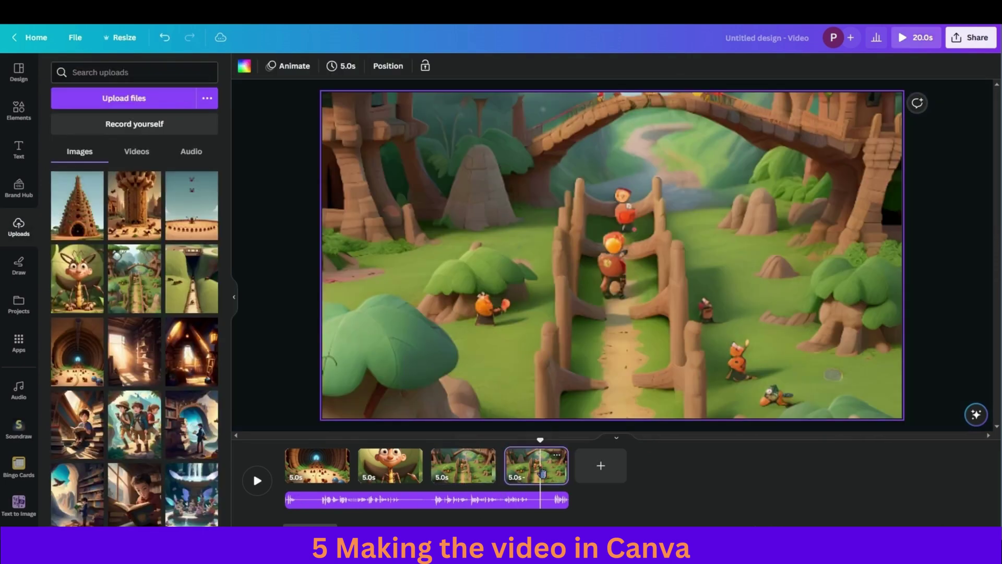
Reposition the fourth page's background downward so the upper part with the arched bridge fills the frame
click(477, 464)
click(530, 464)
double_click(539, 293)
drag(540, 269, 563, 432)
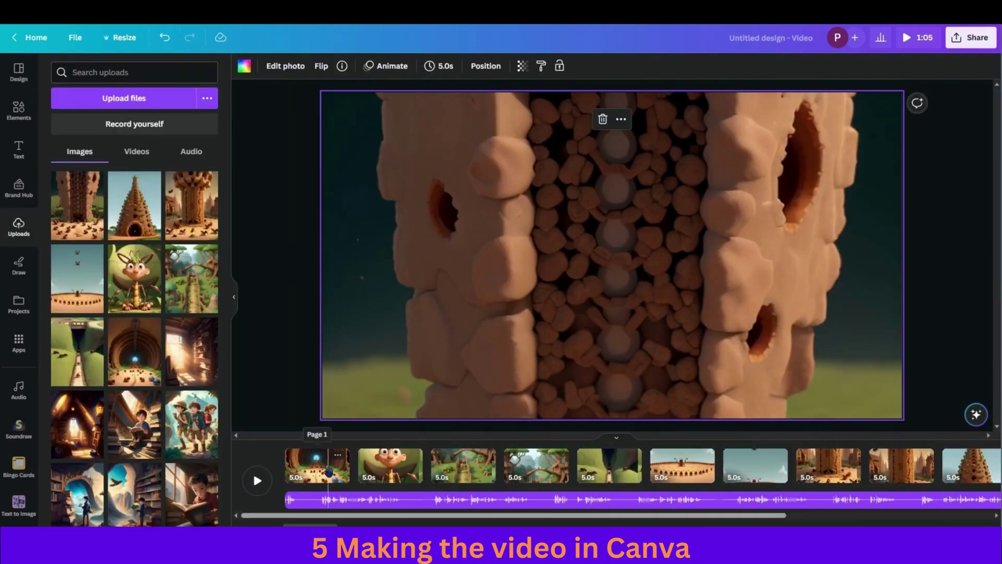
Duplicate the opening tunnel page
click(322, 471)
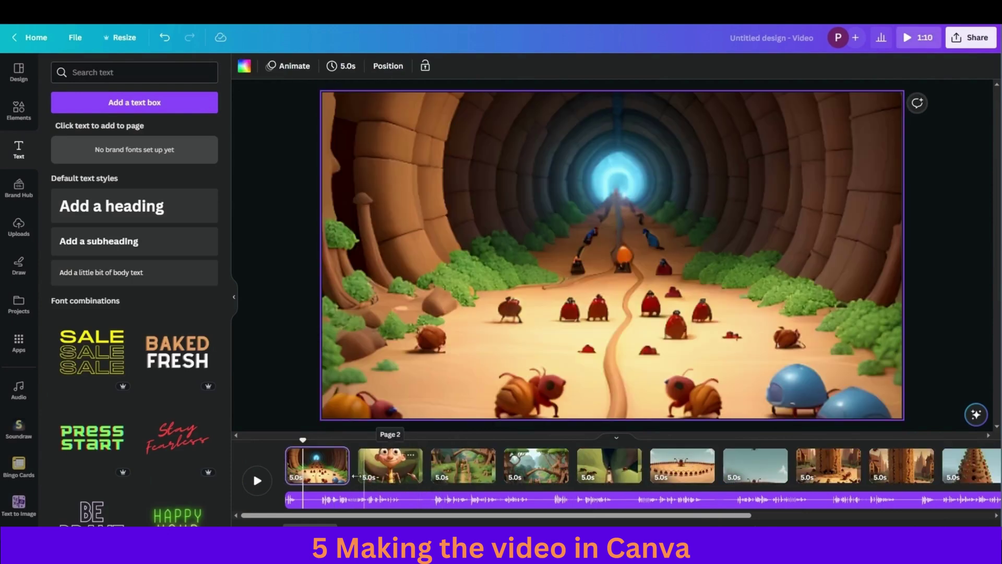
key(ctrl+d)
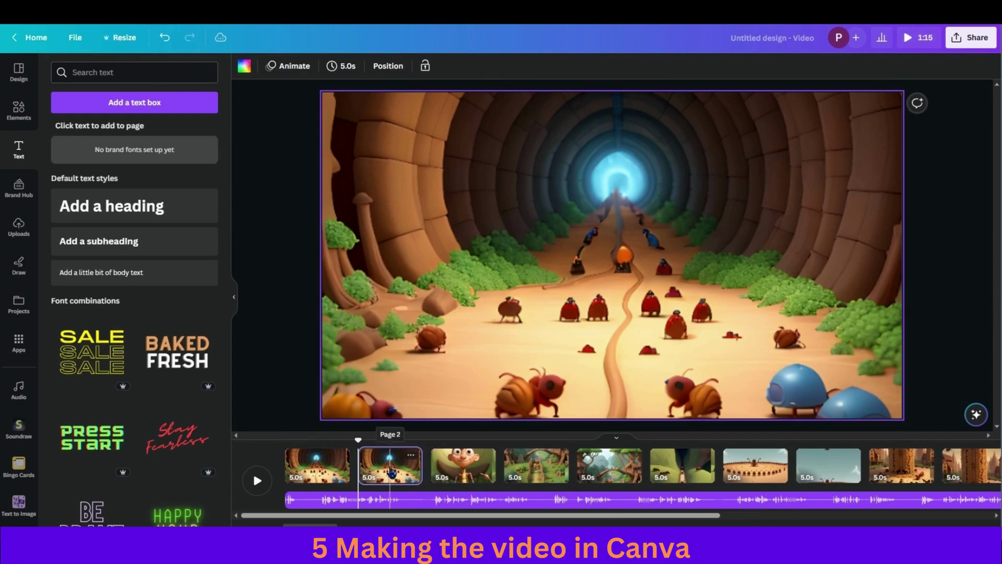
Add a heading to the opening tunnel page reading The Clever Ant, using the title from the ChatGPT script
click(304, 465)
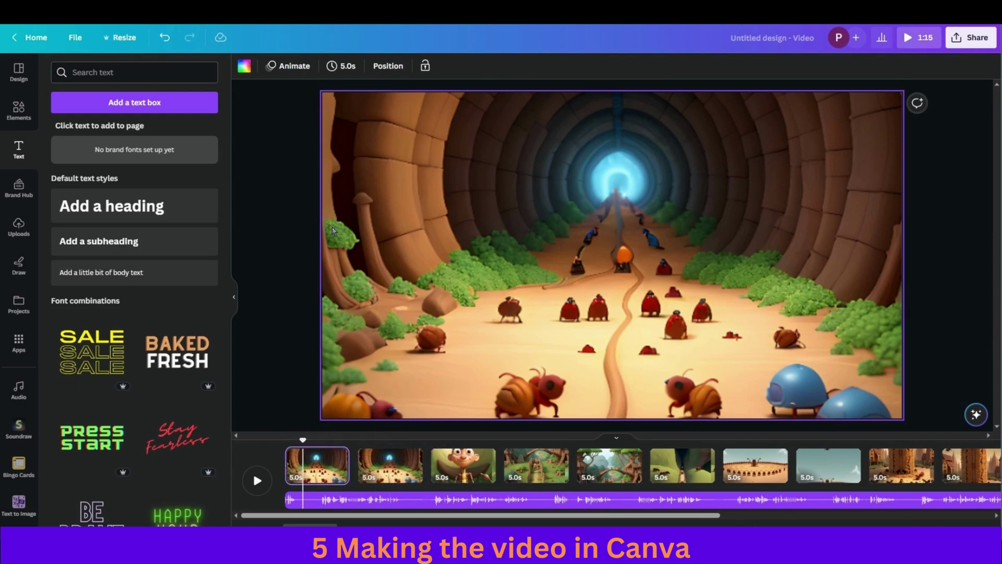
click(139, 208)
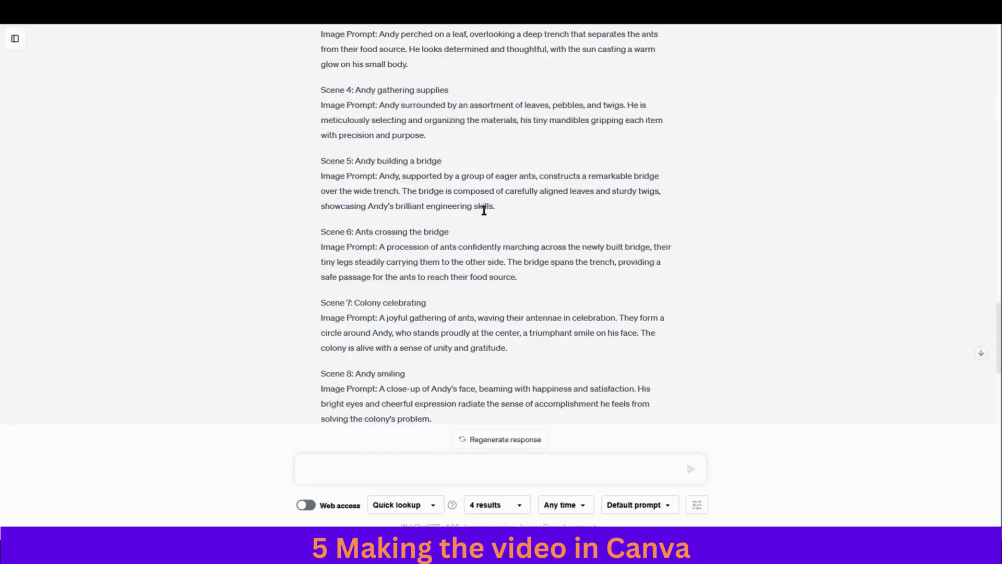
scroll(483, 214, up, 8)
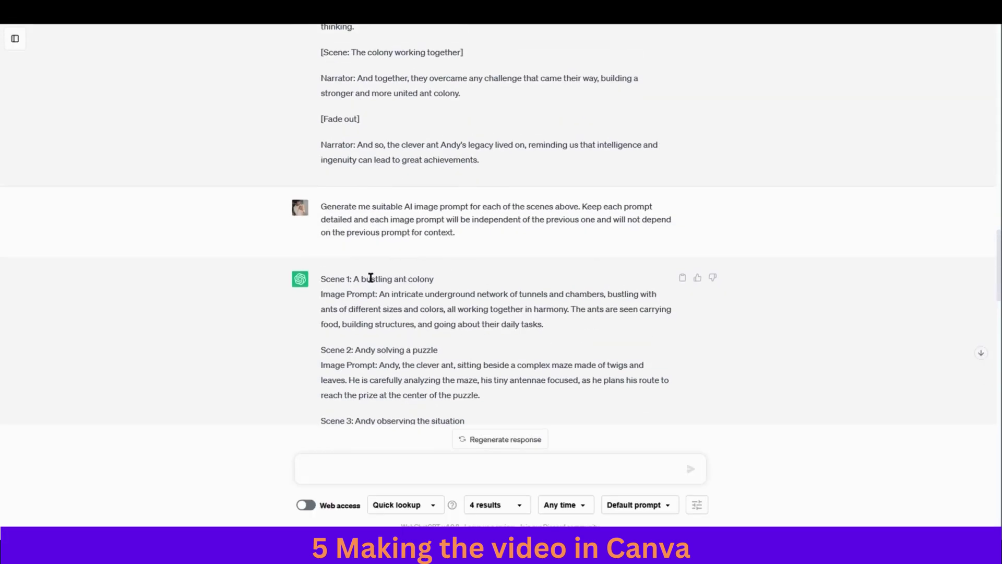
scroll(385, 235, up, 10)
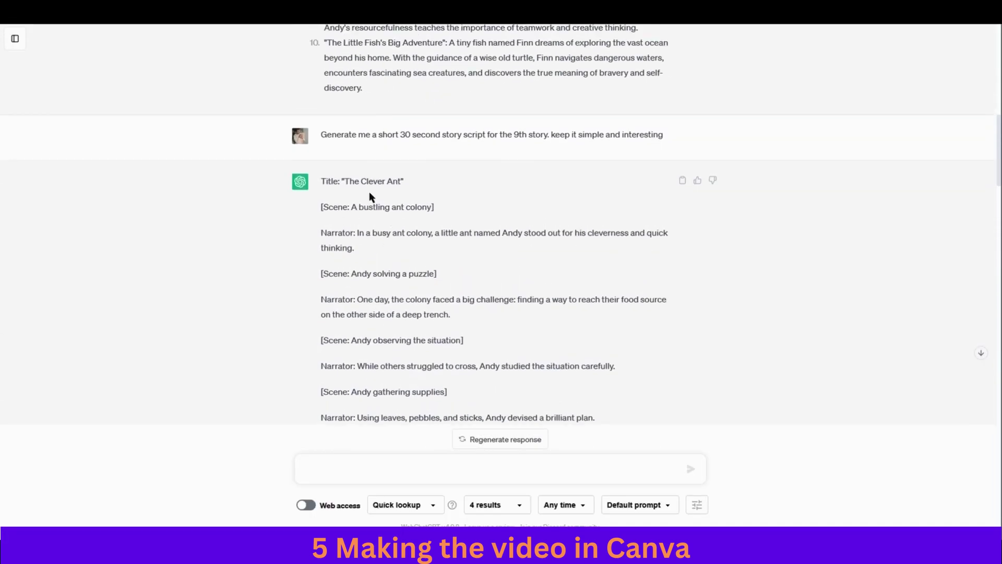
drag(348, 182, 397, 183)
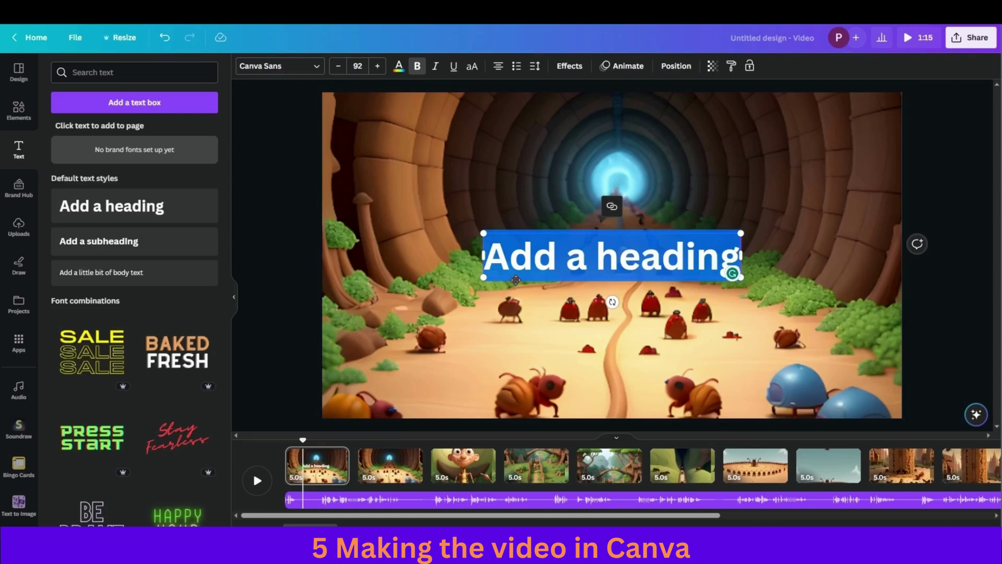
text("The Clever Ant")
key(BackSpace)
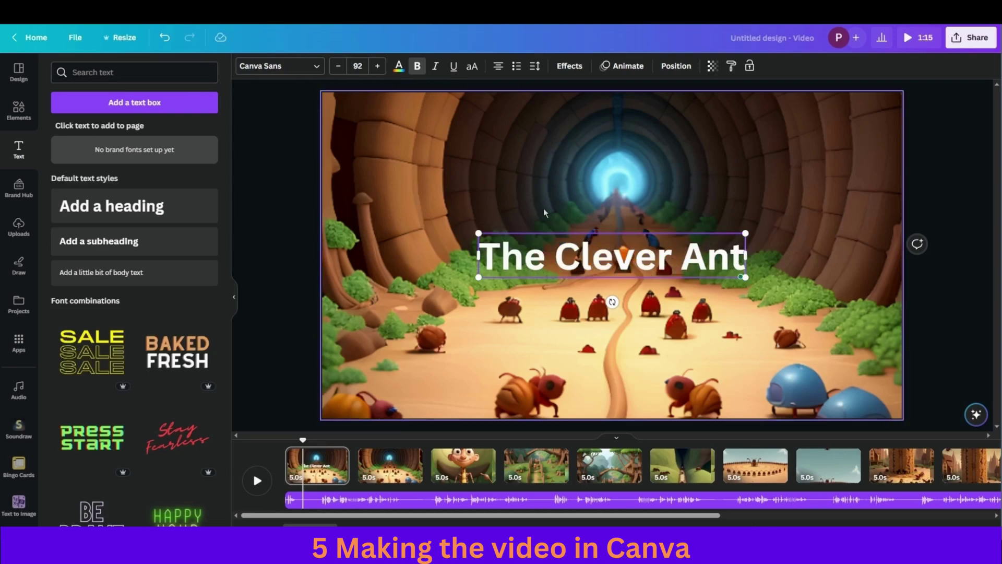
Set the title's font to Lazydog and enlarge the text to size 107
click(514, 230)
click(514, 241)
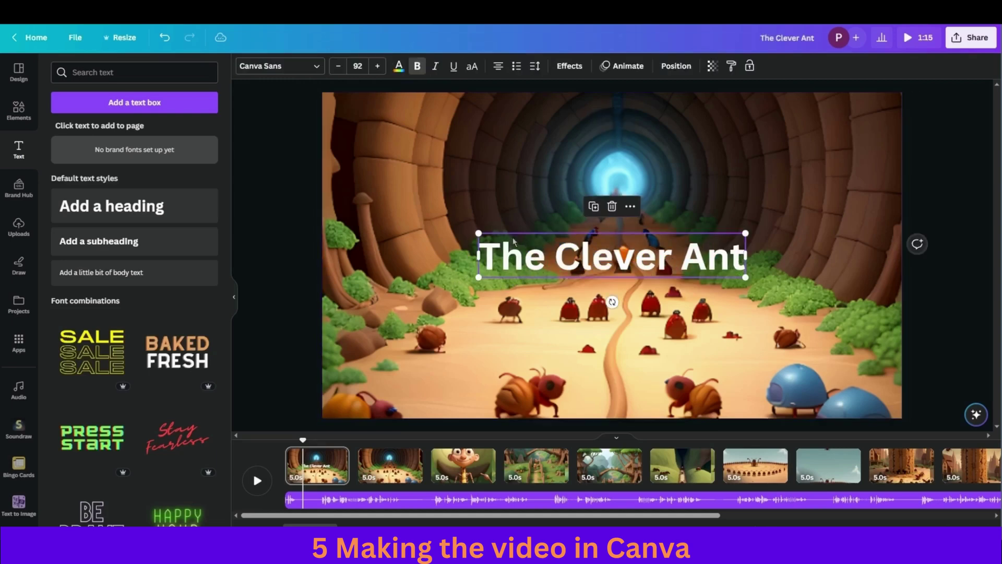
click(277, 76)
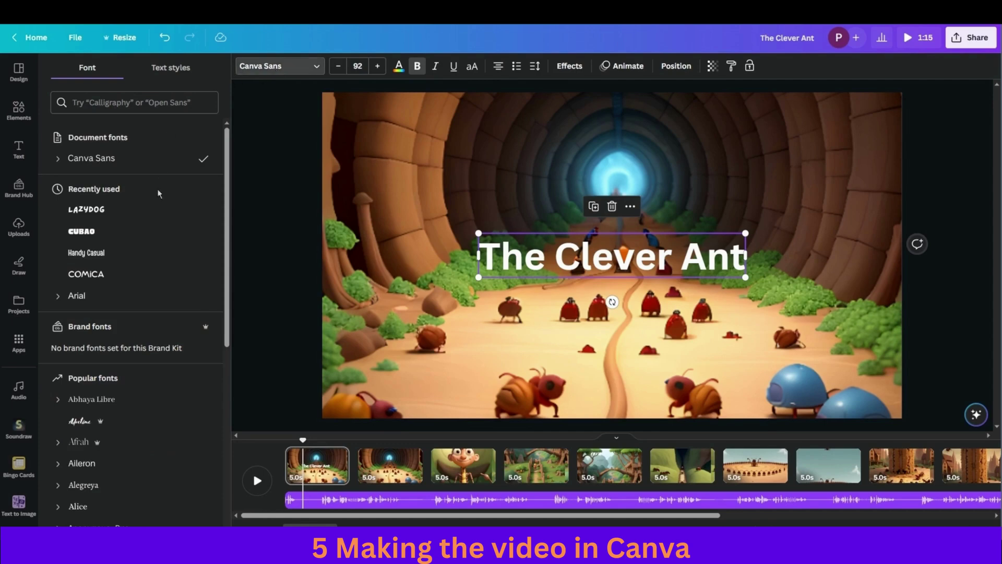
click(157, 210)
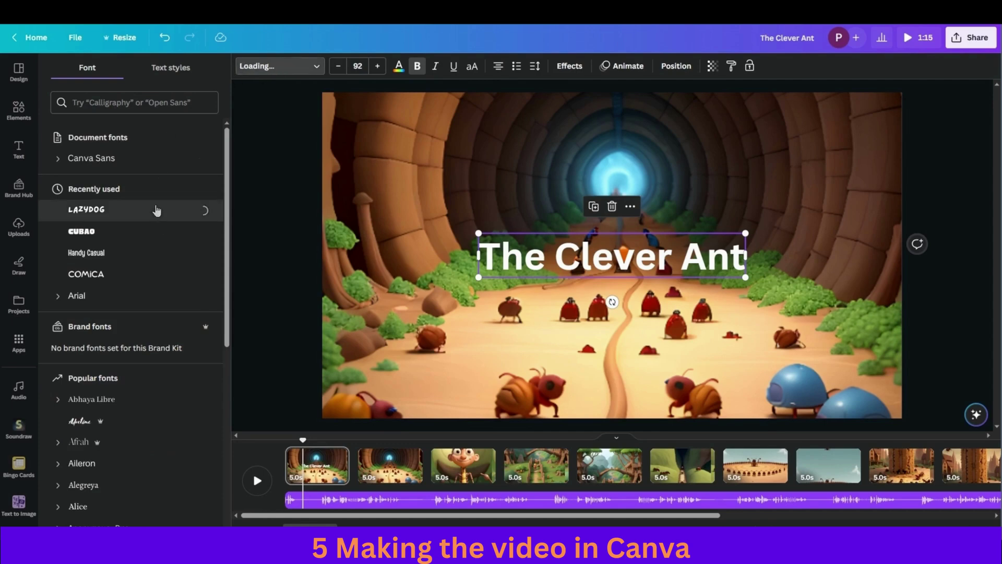
drag(468, 232, 431, 196)
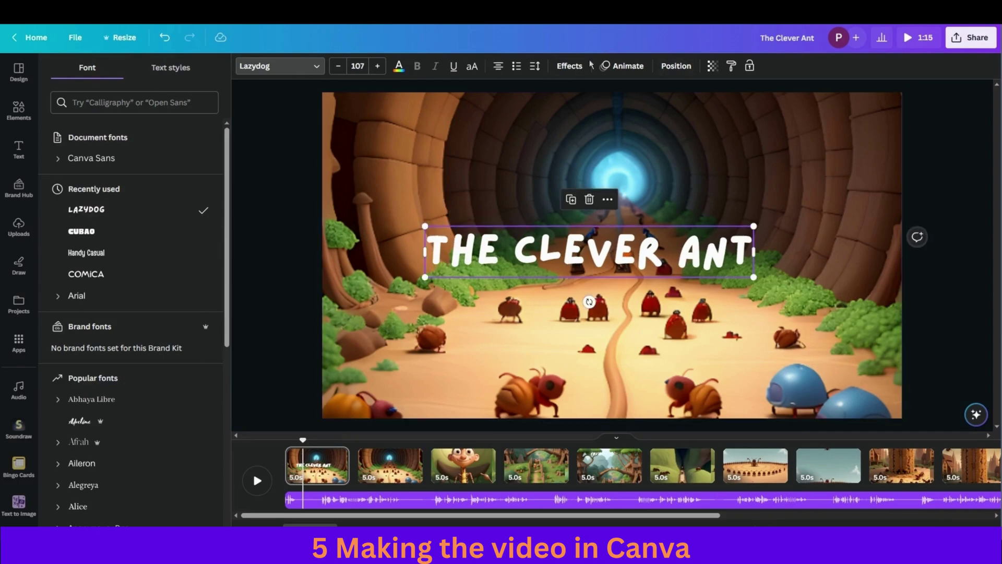
Apply an Outline effect to the title in turquoise with thickness 200
click(569, 67)
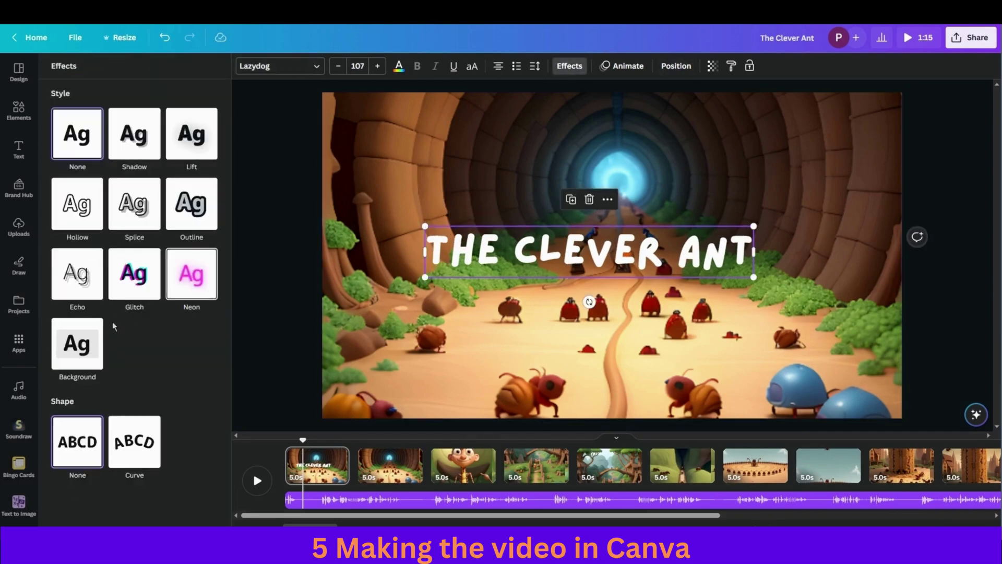
click(204, 211)
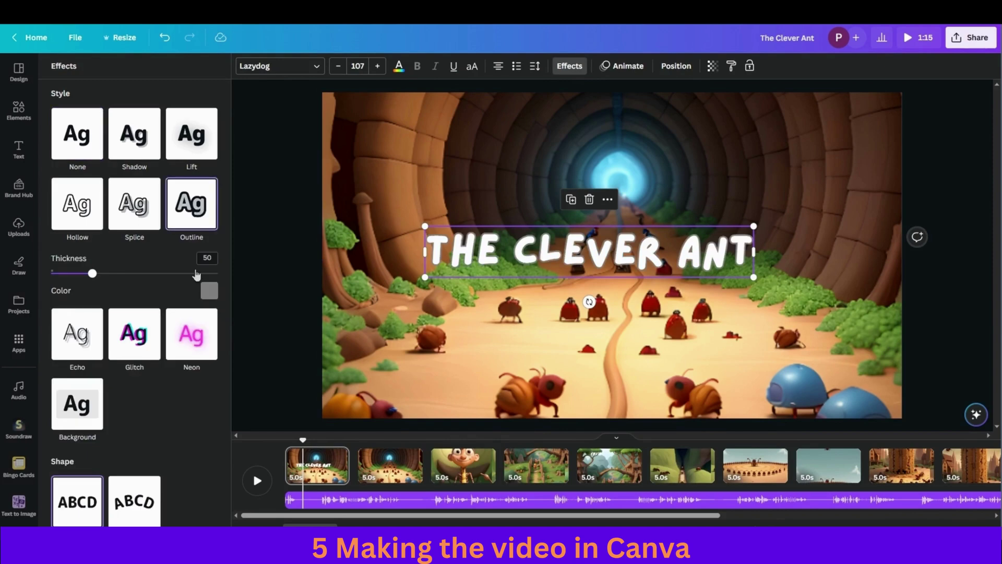
click(208, 291)
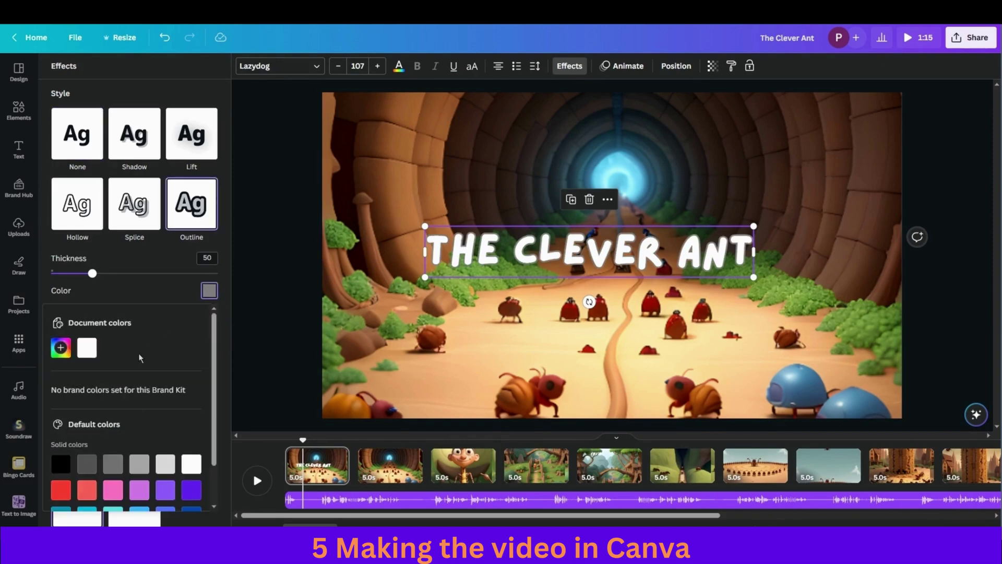
scroll(138, 415, down, 2)
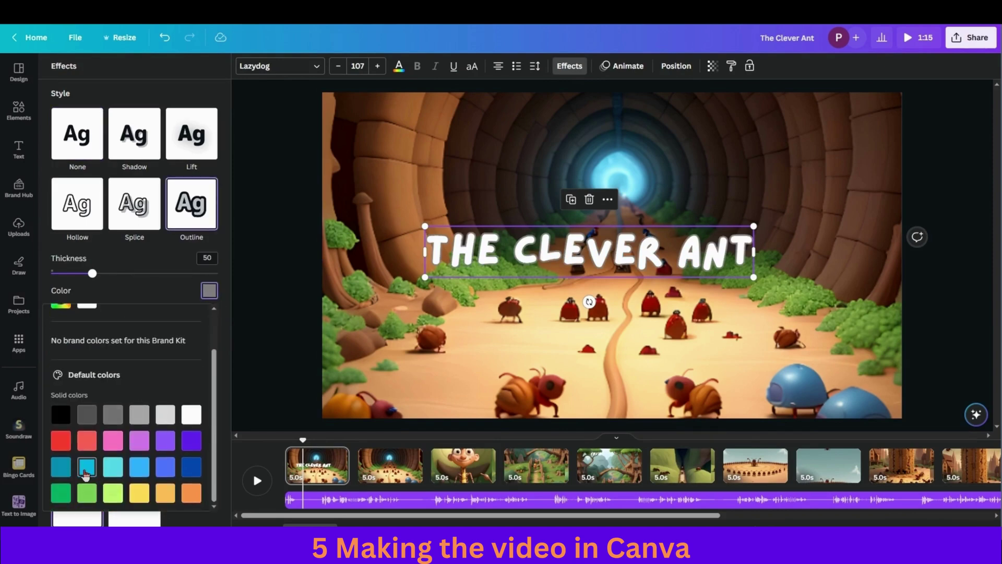
scroll(114, 392, up, 2)
drag(109, 275, 259, 277)
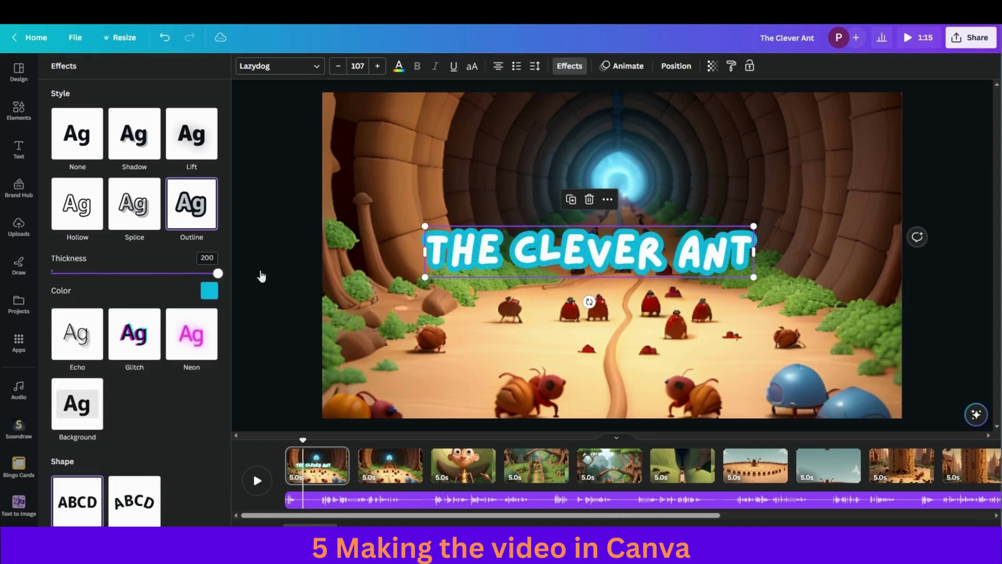
Try several photo colors on the title text and settle on the medium brown
click(398, 68)
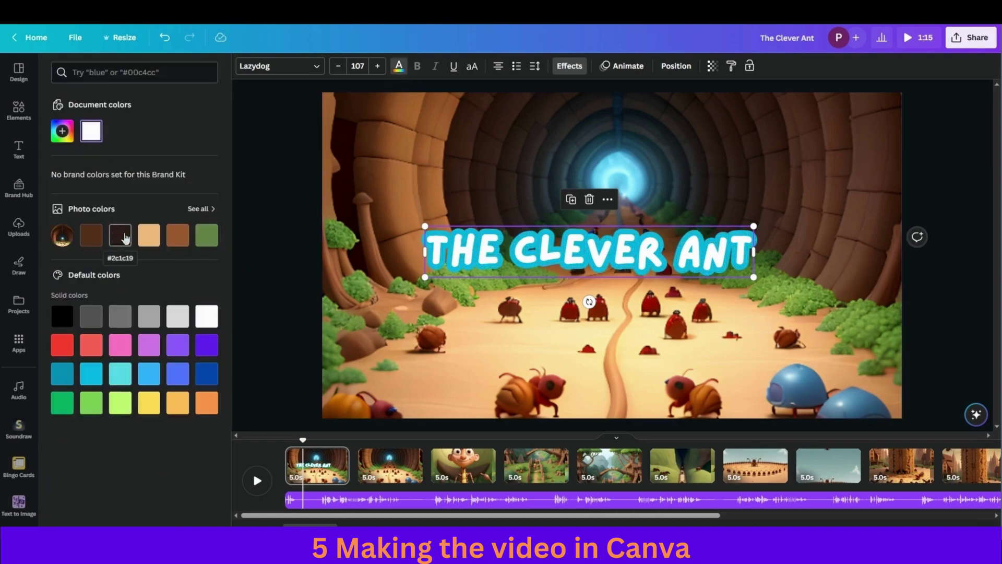
click(120, 235)
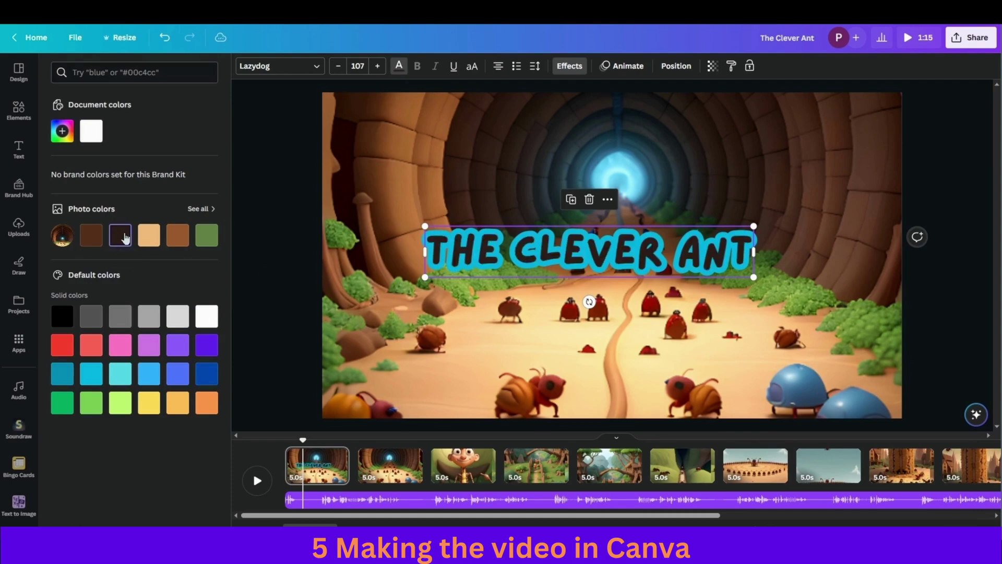
click(90, 239)
click(149, 236)
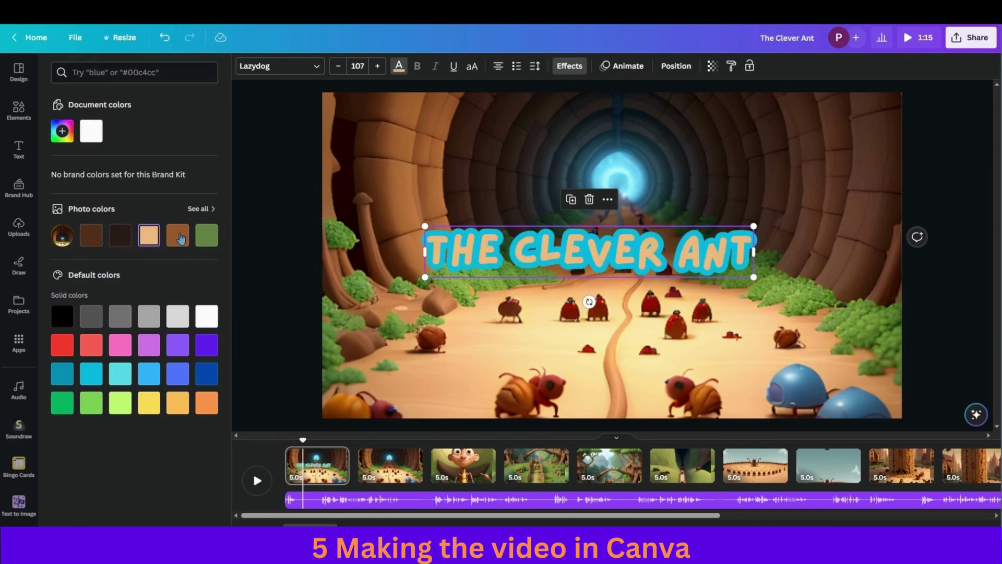
click(180, 239)
click(209, 237)
click(185, 238)
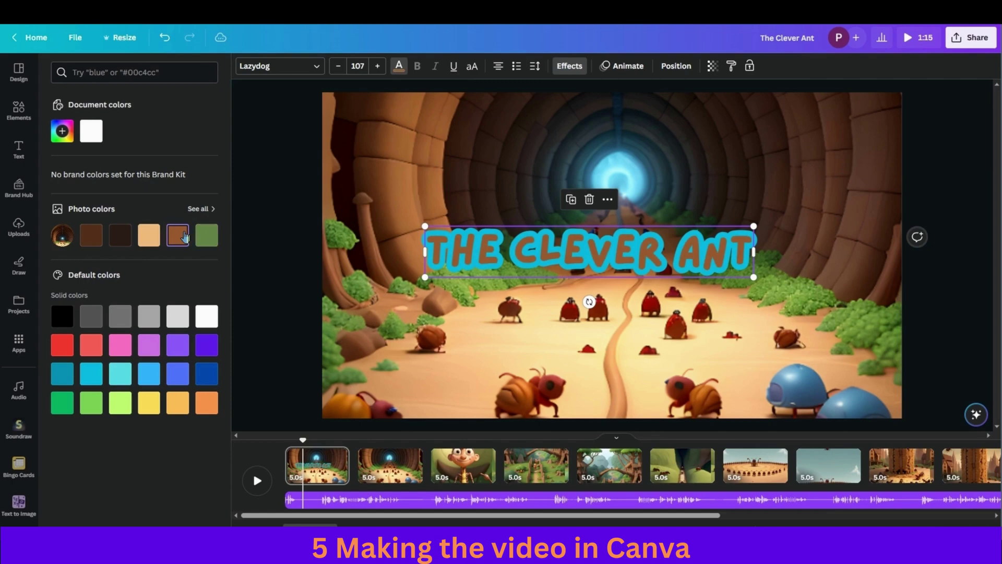
click(277, 225)
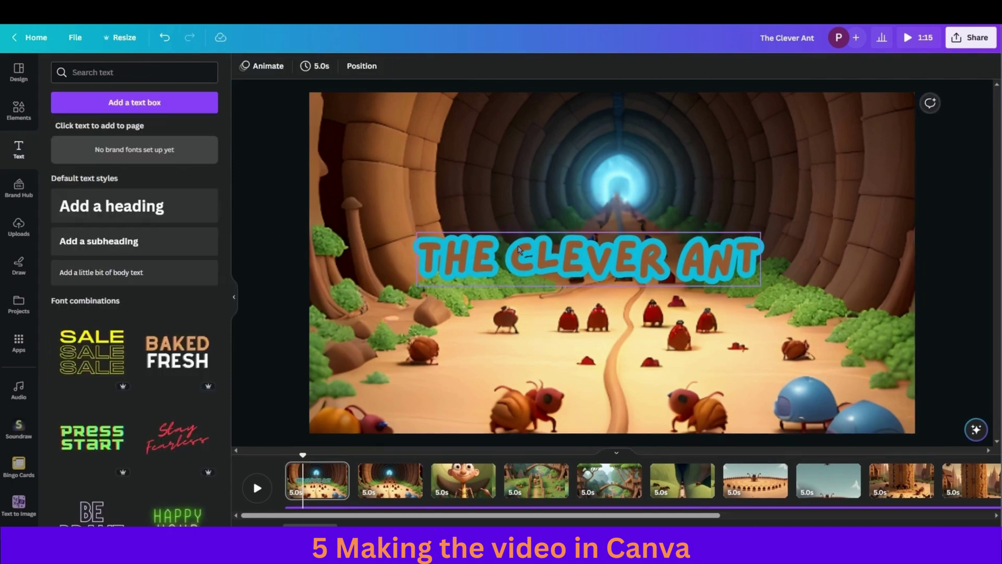
Enlarge the title to size 139 and center it horizontally on the opening page
click(519, 250)
drag(765, 291, 854, 302)
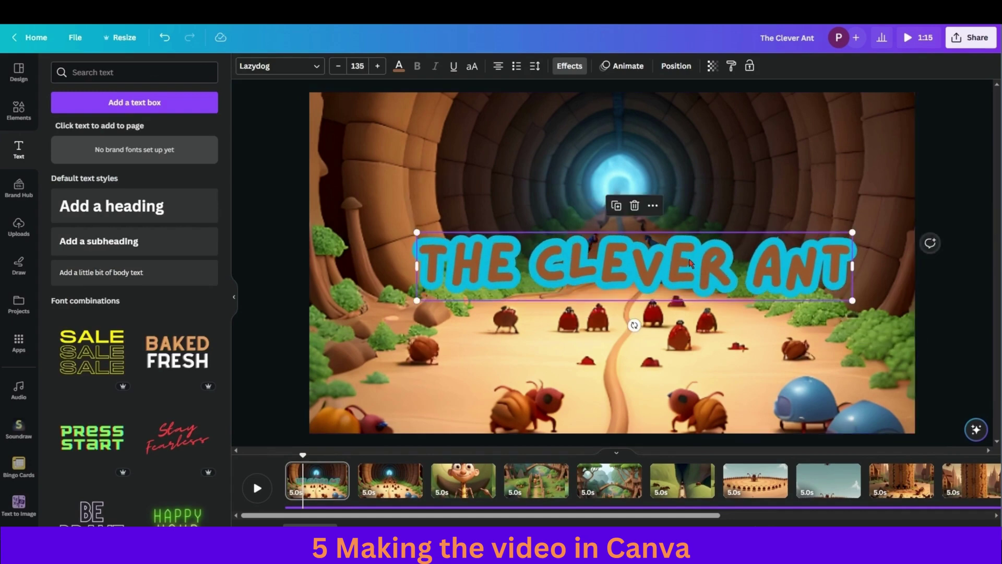
drag(685, 254, 664, 251)
mouse_move(830, 296)
mouse_down()
mouse_move(855, 306)
mouse_move(835, 293)
mouse_up()
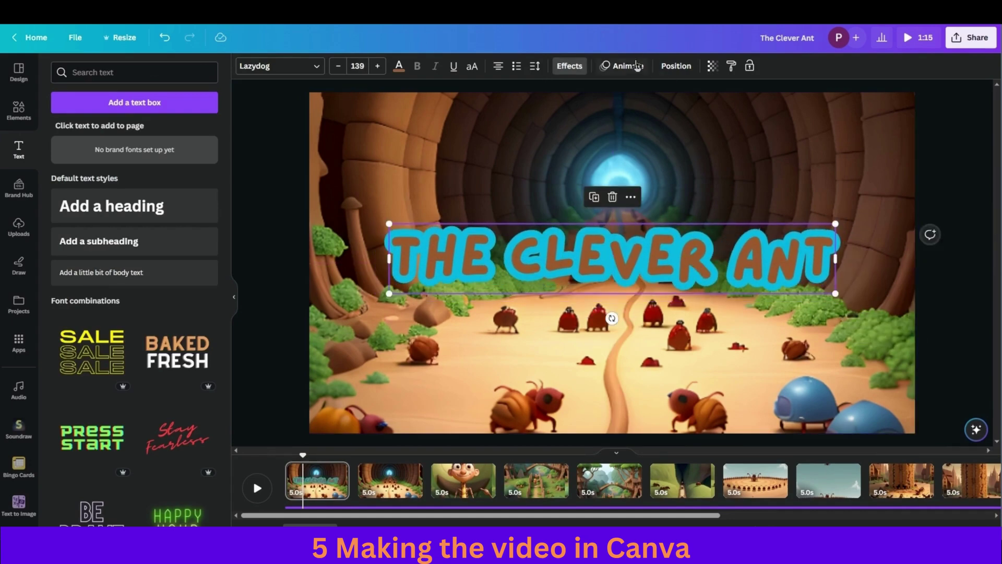
Apply the Burst text animation to the title and play the opening page from the start
click(618, 68)
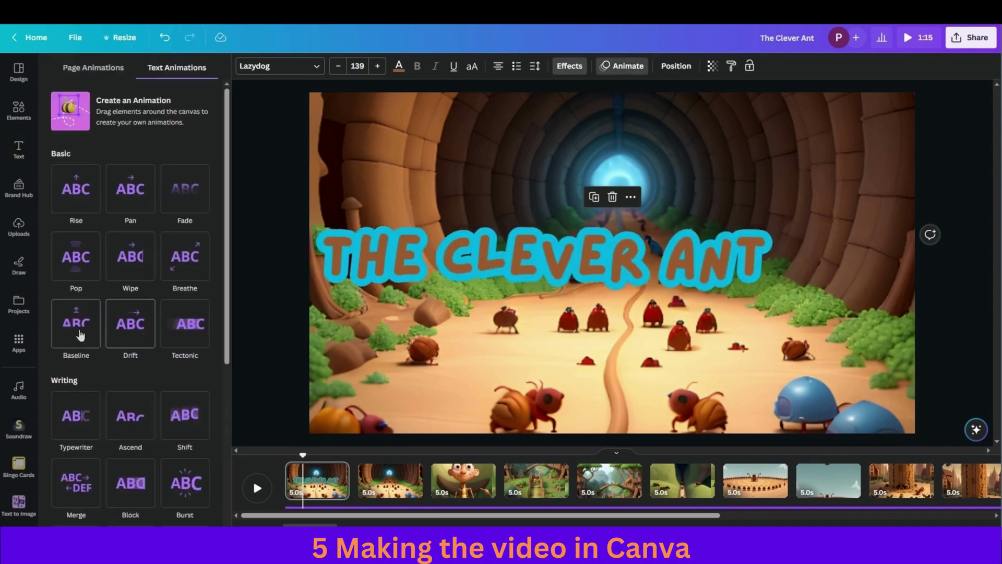
scroll(80, 335, down, 3)
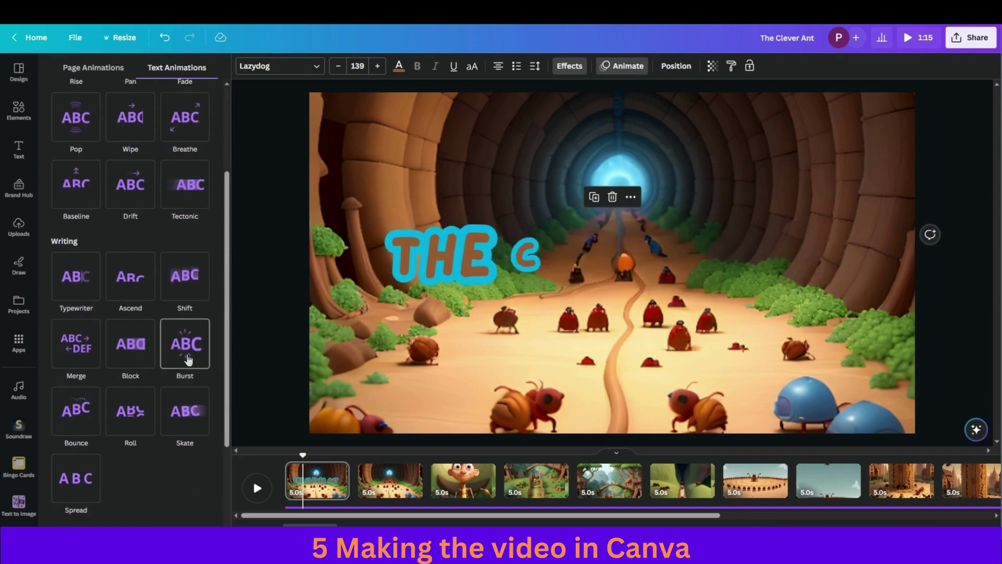
click(189, 359)
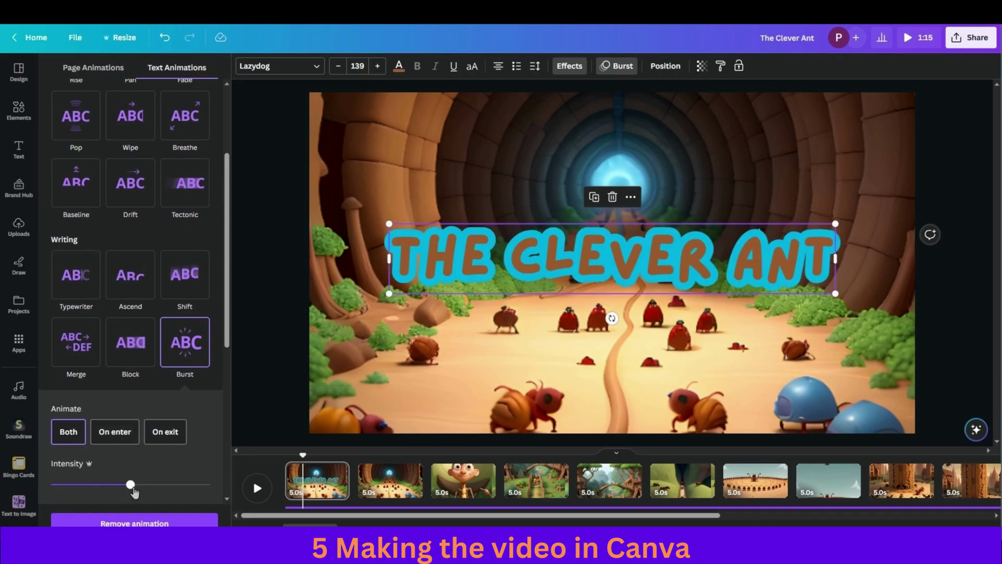
key(Escape)
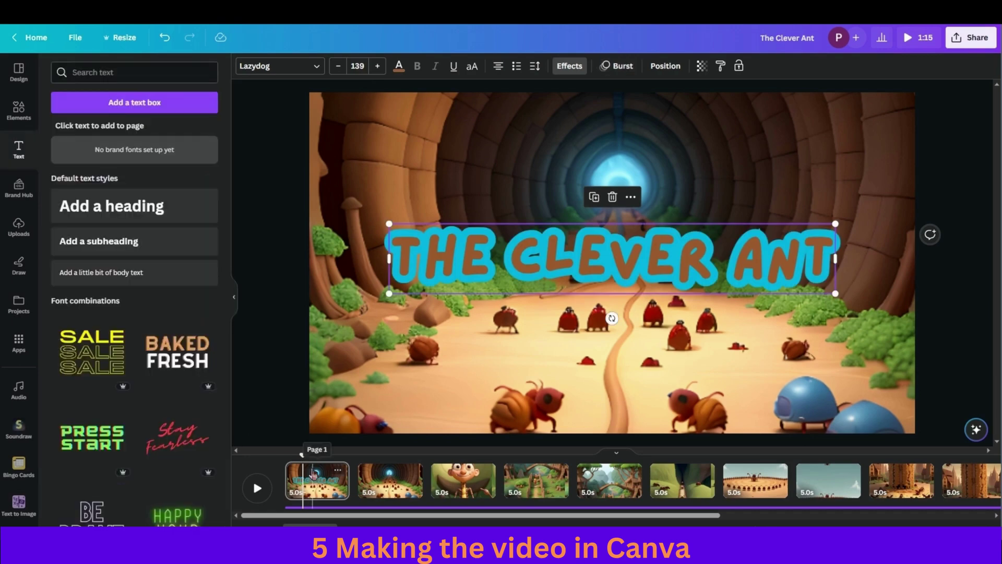
drag(303, 454, 275, 454)
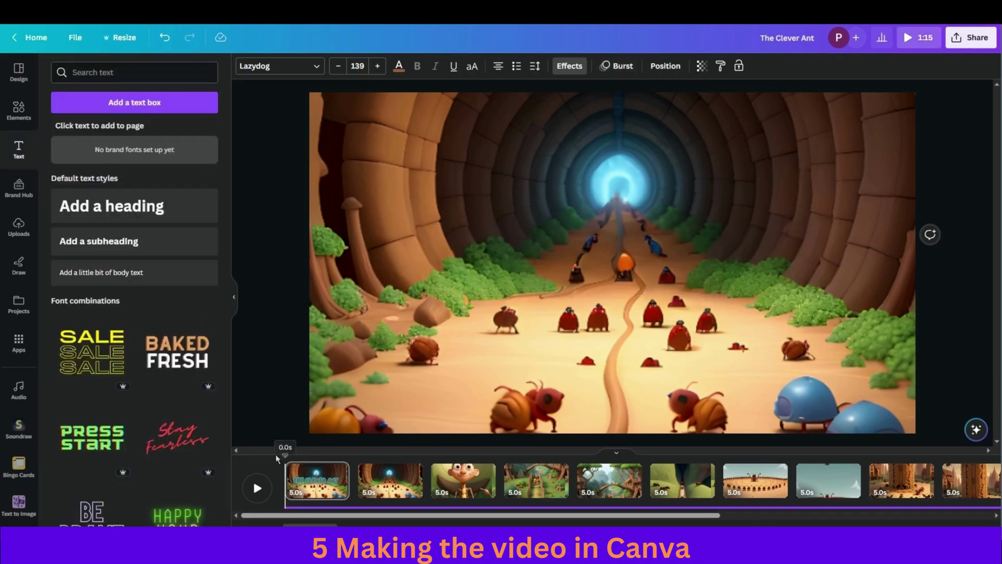
click(257, 488)
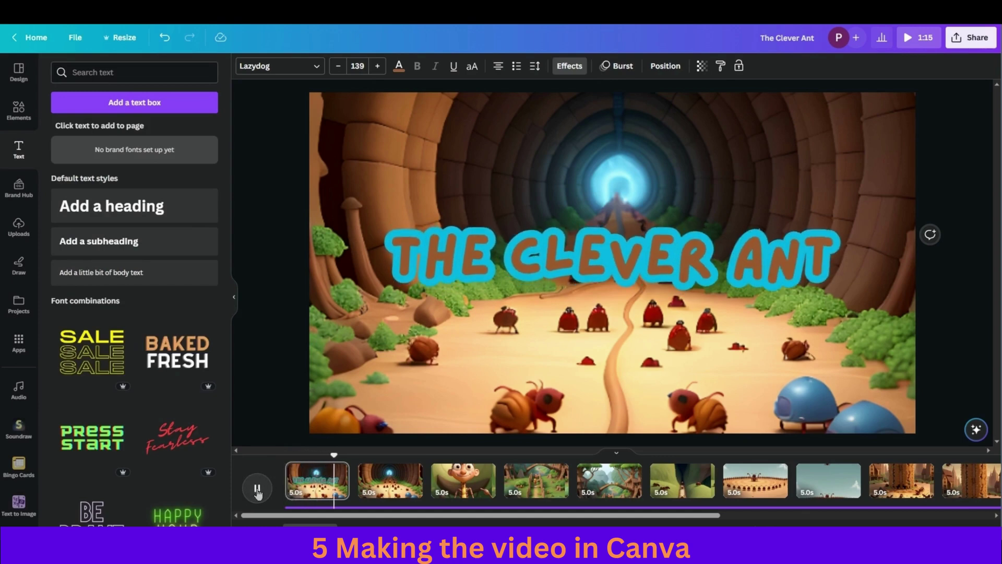
Add a blank final page with the heading "Intelligence and ingenuity can lead to great achievements.", based on the closing line of the ChatGPT script
click(339, 483)
key(ctrl+Return)
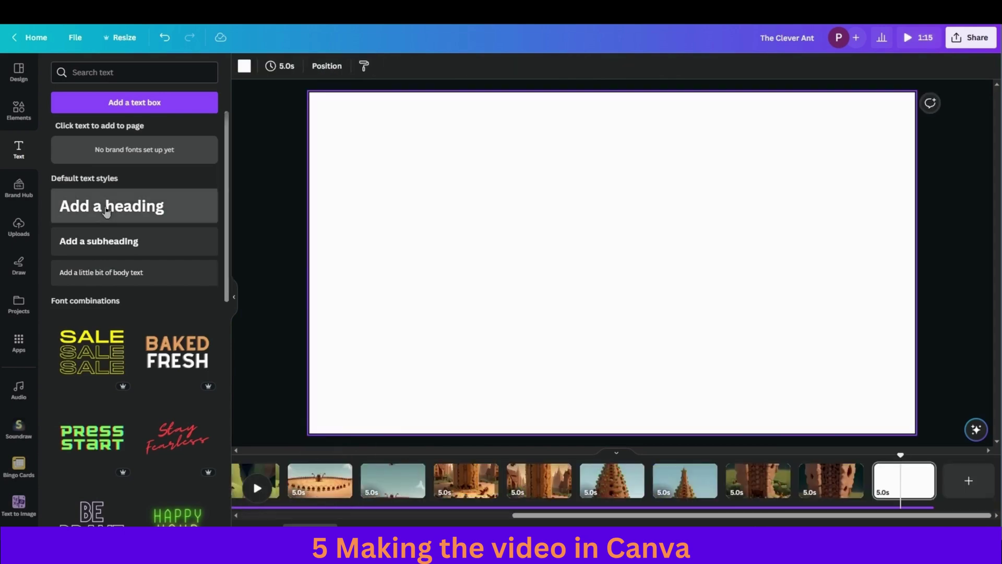
click(105, 206)
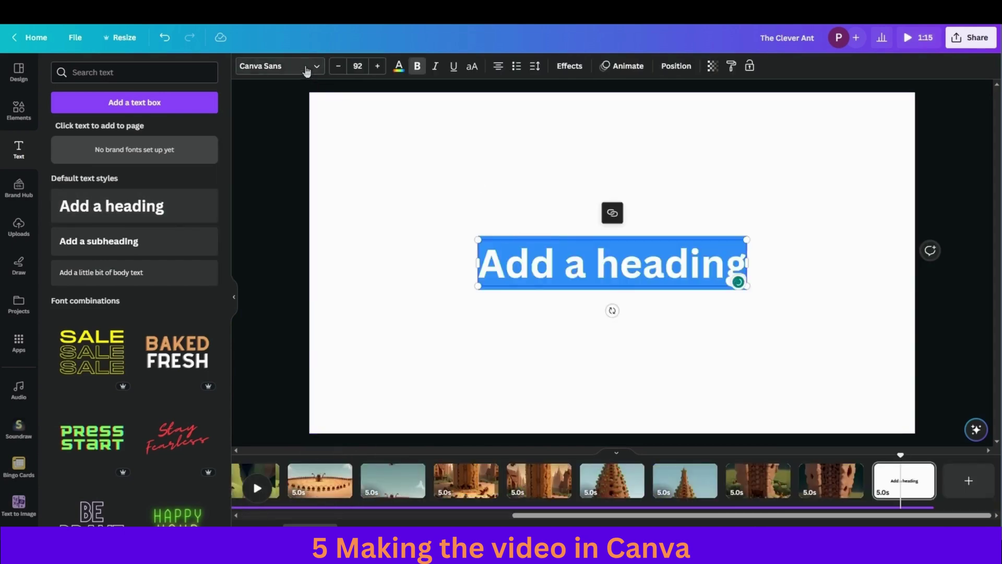
click(469, 157)
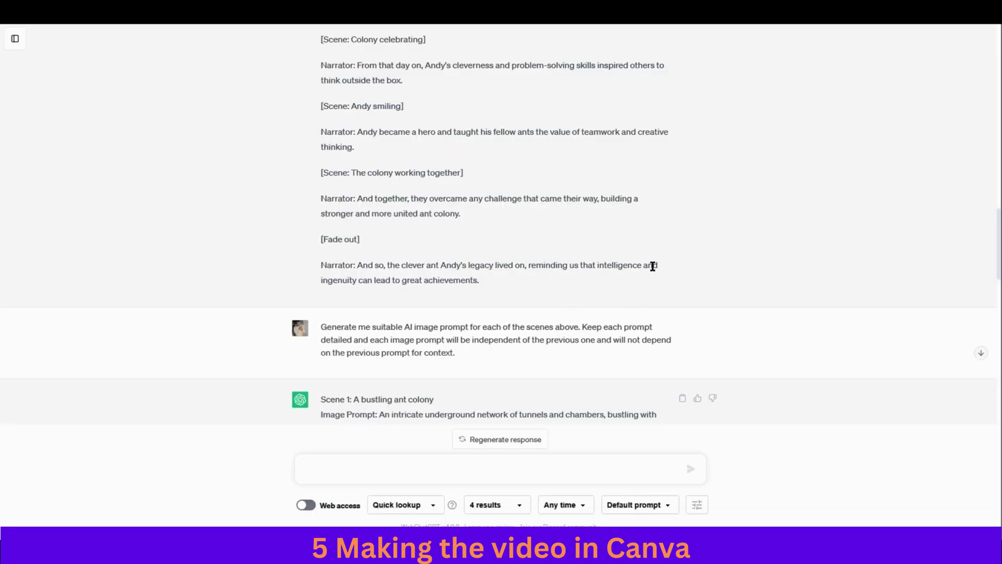
drag(598, 268, 479, 280)
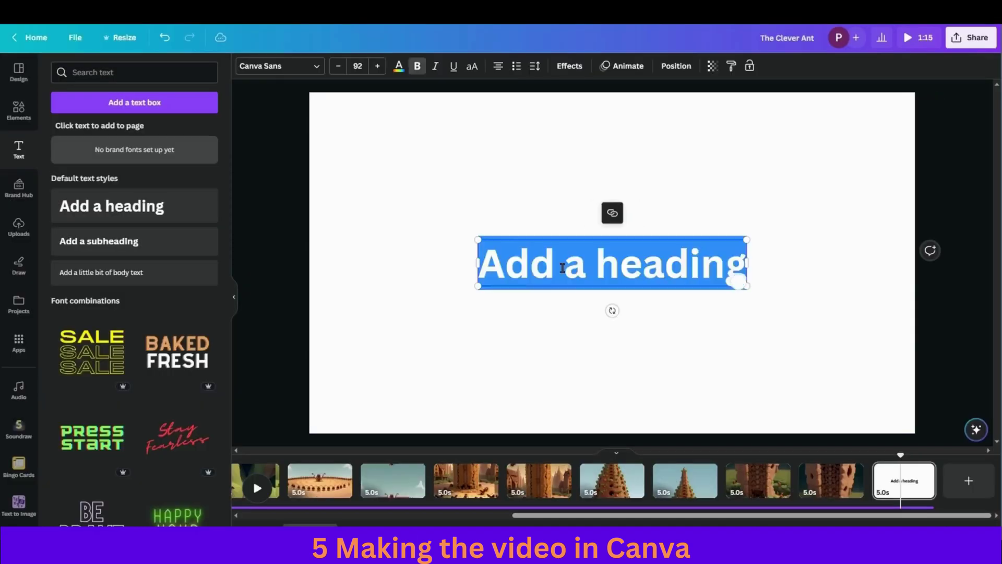
text("Intelligence and ingenuity can lead to great achievements.")
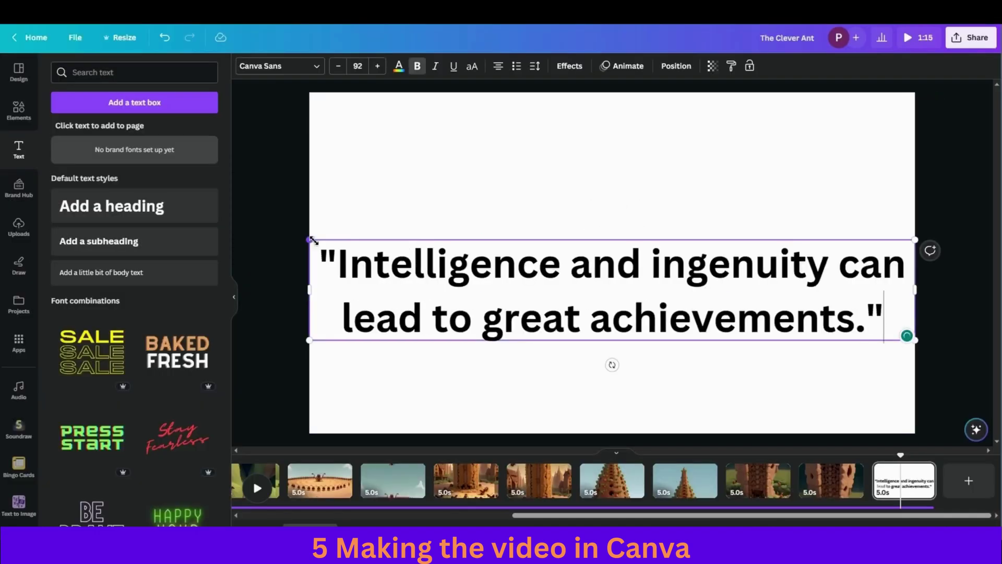
Shrink the closing quote to size 53.2, center it on the page and set its font to Lazydog
drag(313, 240, 566, 281)
drag(772, 333, 644, 280)
click(280, 66)
click(137, 183)
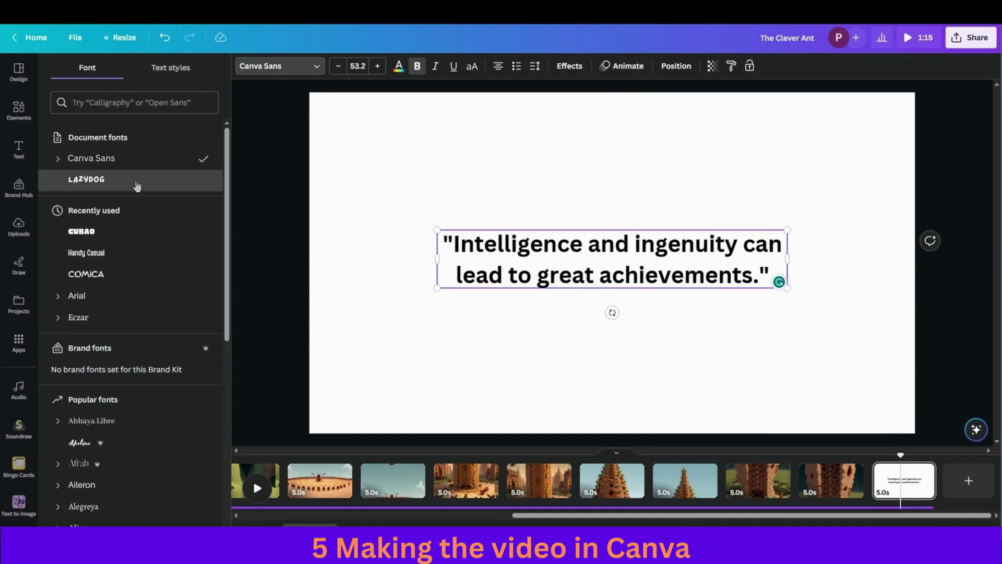
key(Escape)
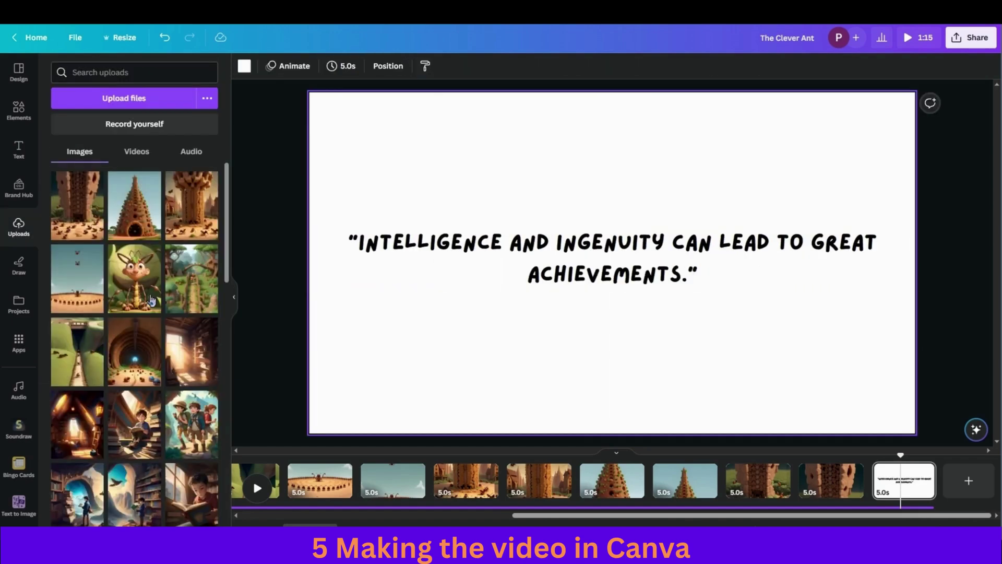
Add the uploaded ant character portrait to the closing quote page and set it as the page background
click(129, 275)
right_click(614, 174)
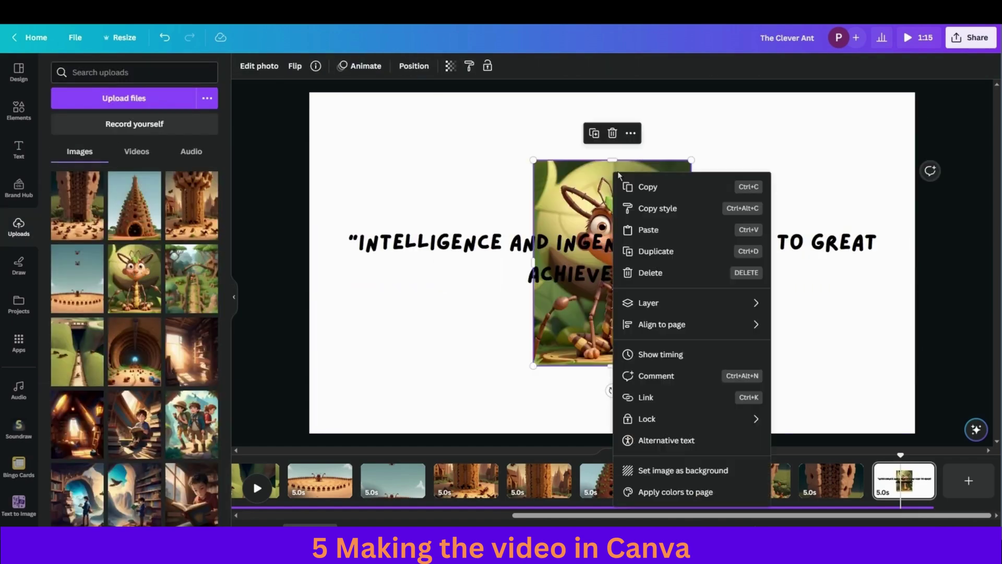
click(678, 470)
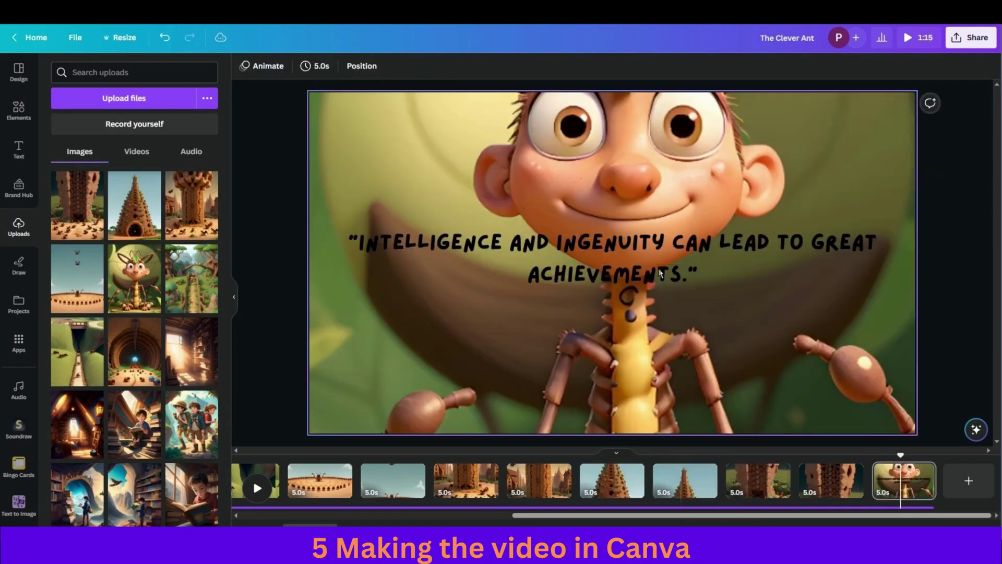
Try to reposition the ant background image on the closing page so the ant's head and antennae fit the frame
double_click(656, 170)
drag(657, 170, 678, 441)
click(292, 188)
double_click(679, 220)
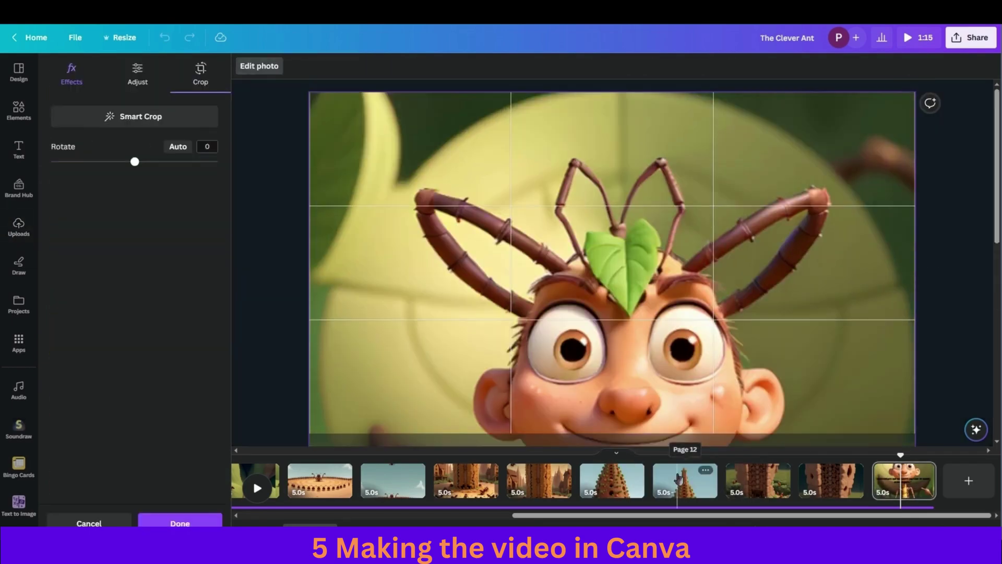
click(292, 188)
double_click(334, 402)
drag(334, 402, 255, 165)
click(256, 164)
Change the closing quote's text color to white
click(610, 259)
click(399, 66)
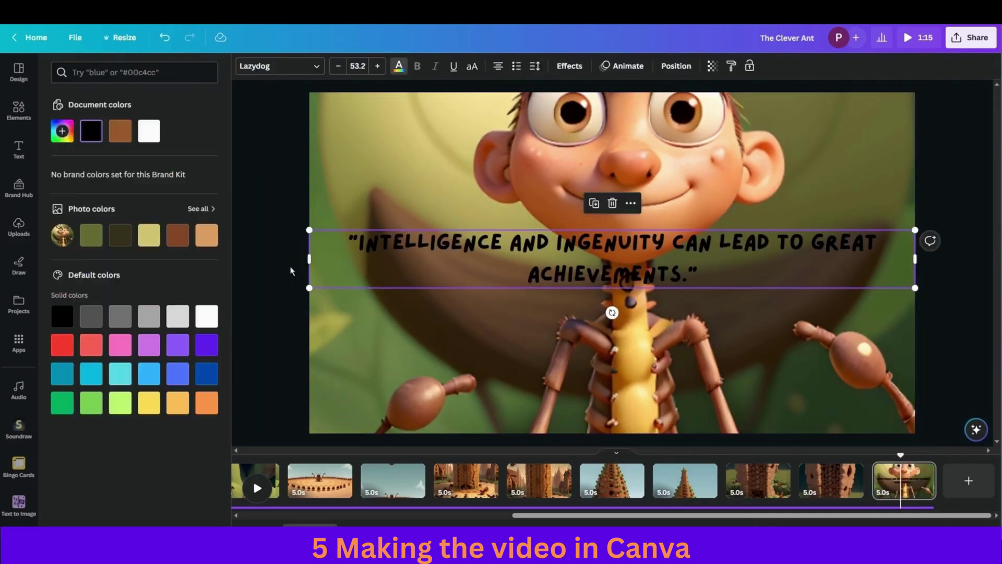
click(206, 316)
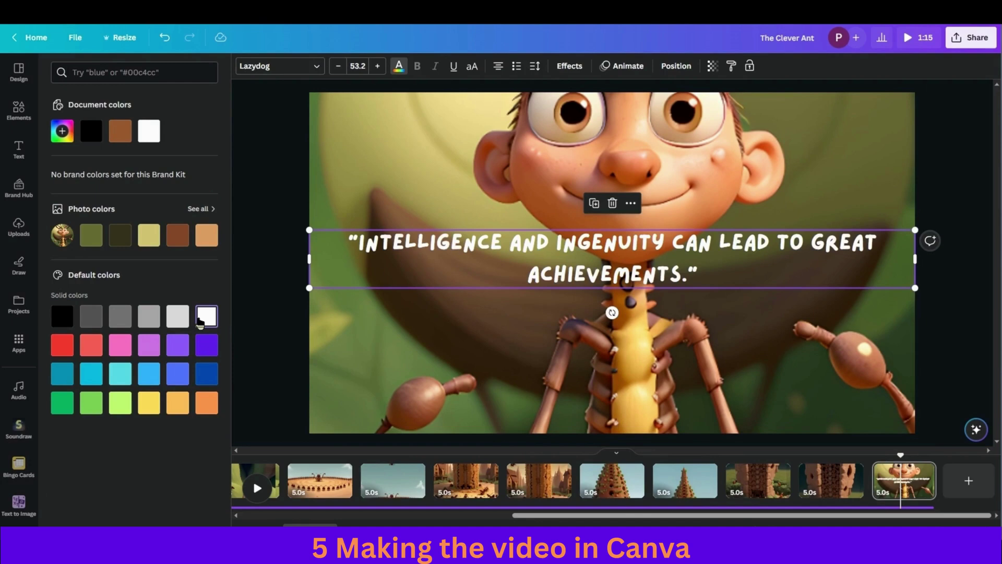
Give the closing quote an Outline effect with thickness 200 in Aqua blue #0cc0df
click(570, 66)
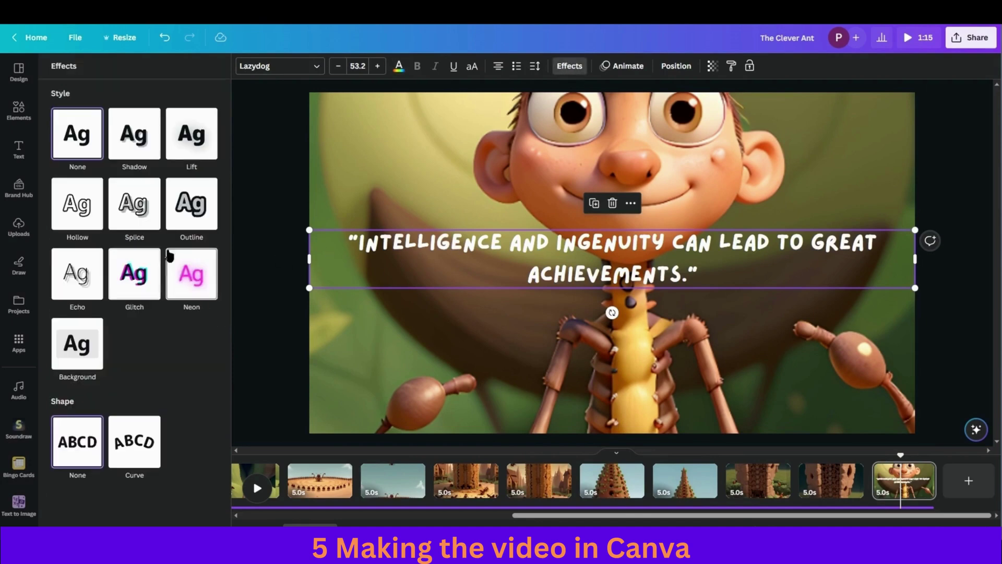
click(187, 207)
click(209, 291)
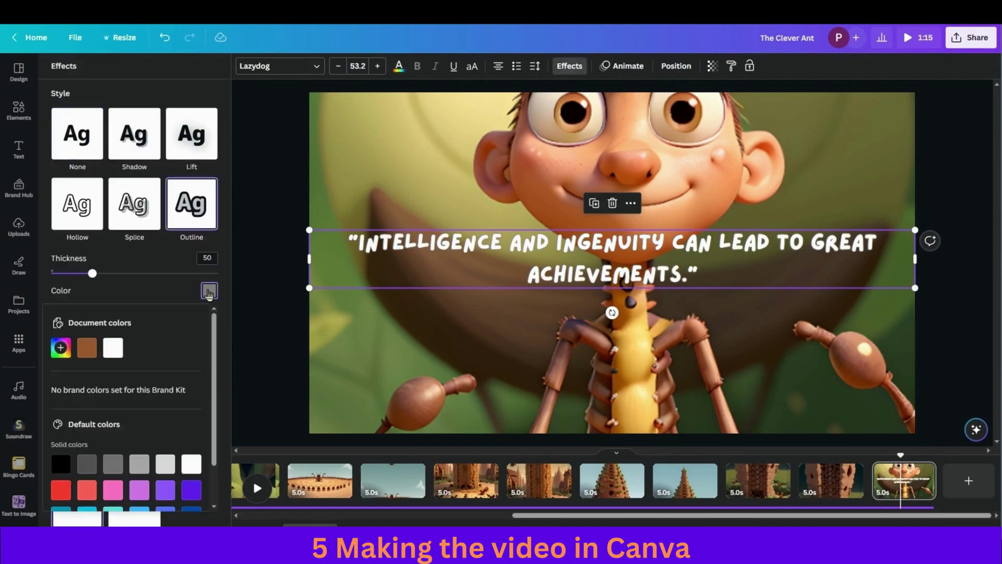
scroll(113, 475, down, 2)
scroll(110, 448, up, 2)
click(87, 345)
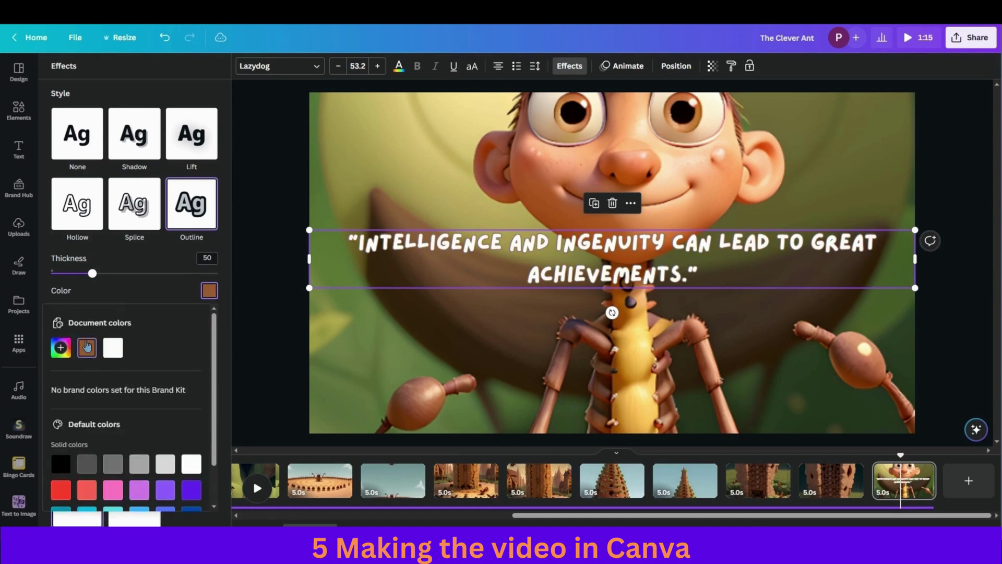
drag(92, 273, 310, 271)
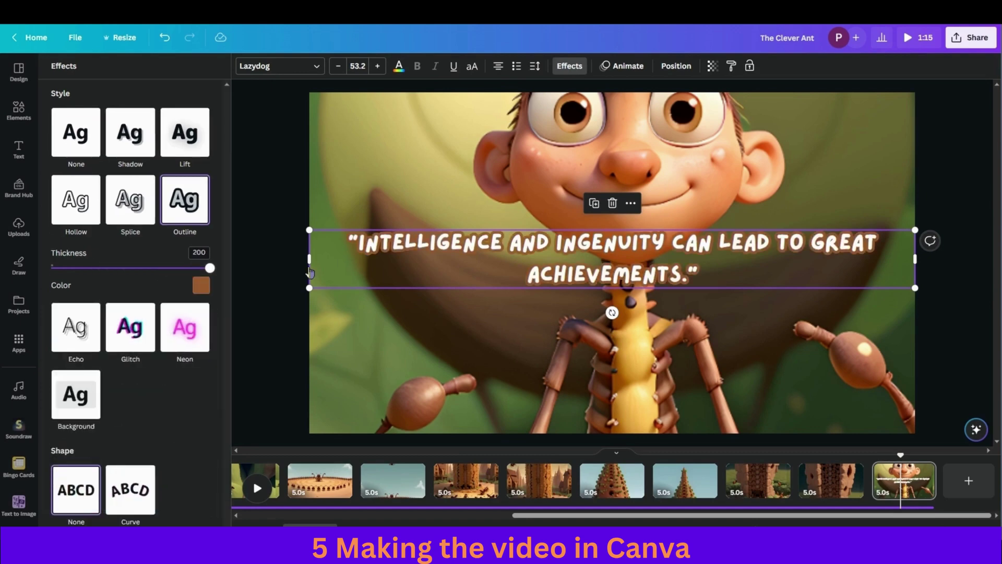
click(201, 285)
scroll(84, 459, down, 1)
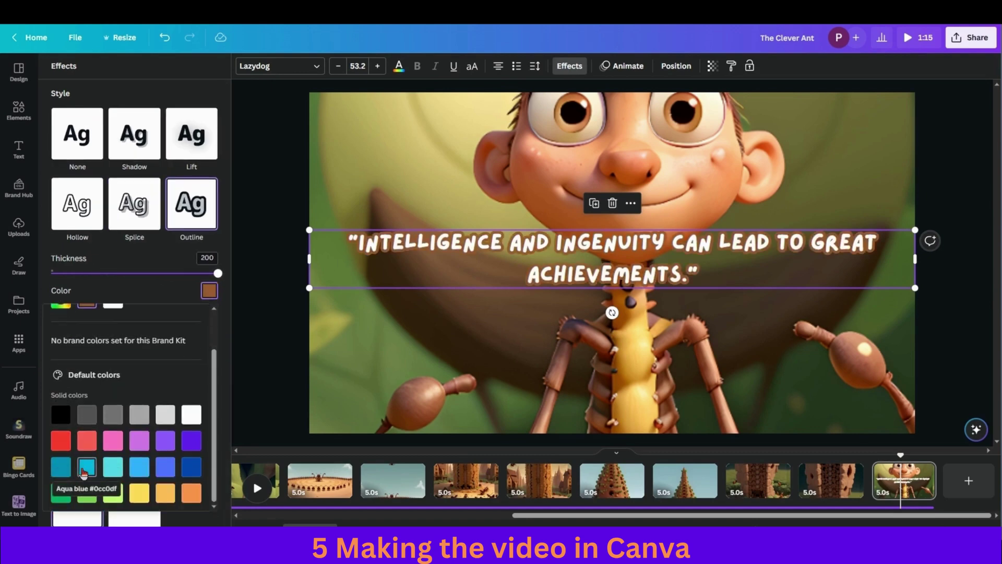
click(83, 467)
click(19, 227)
Apply the Breathe text animation to the closing quote
click(496, 235)
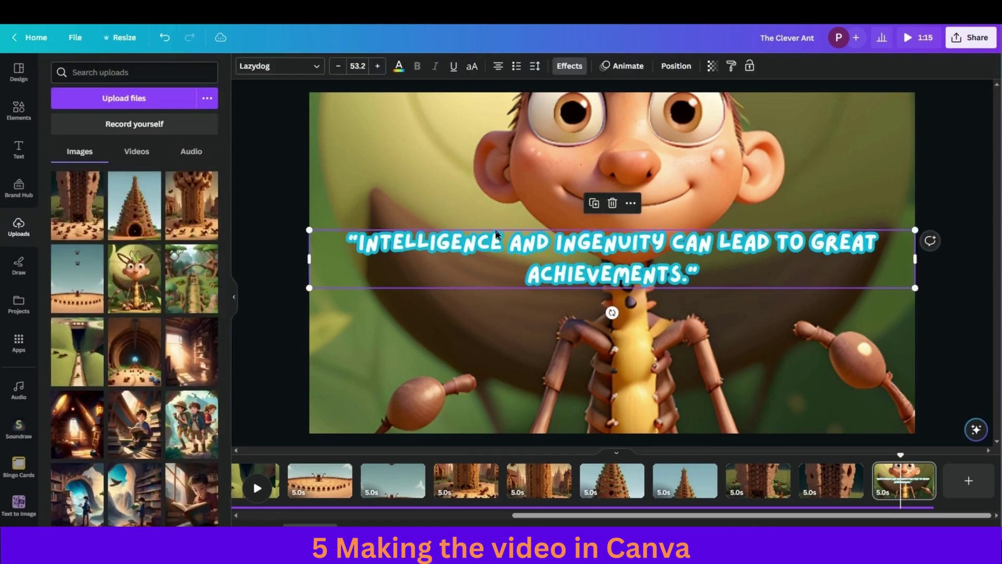
click(608, 66)
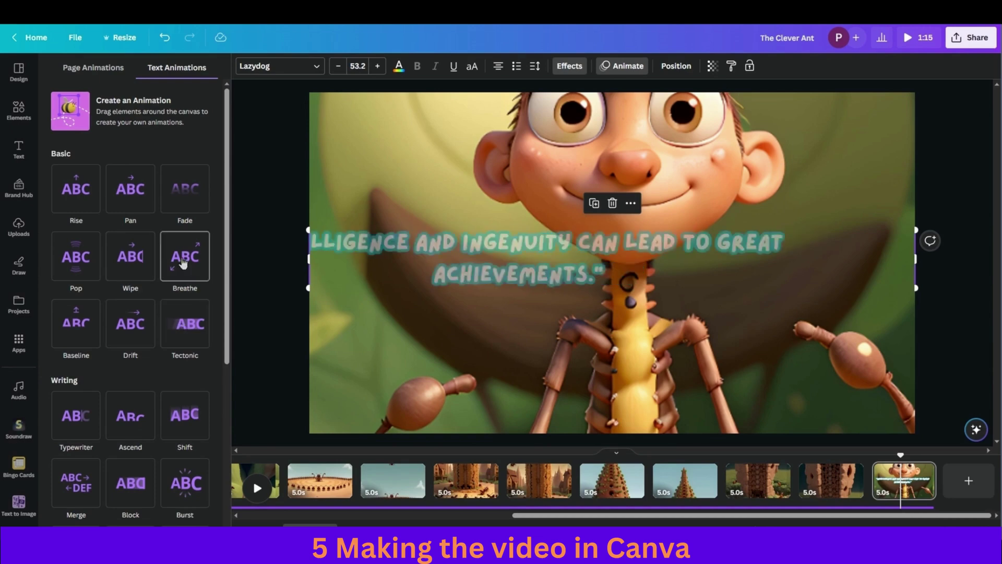
click(79, 257)
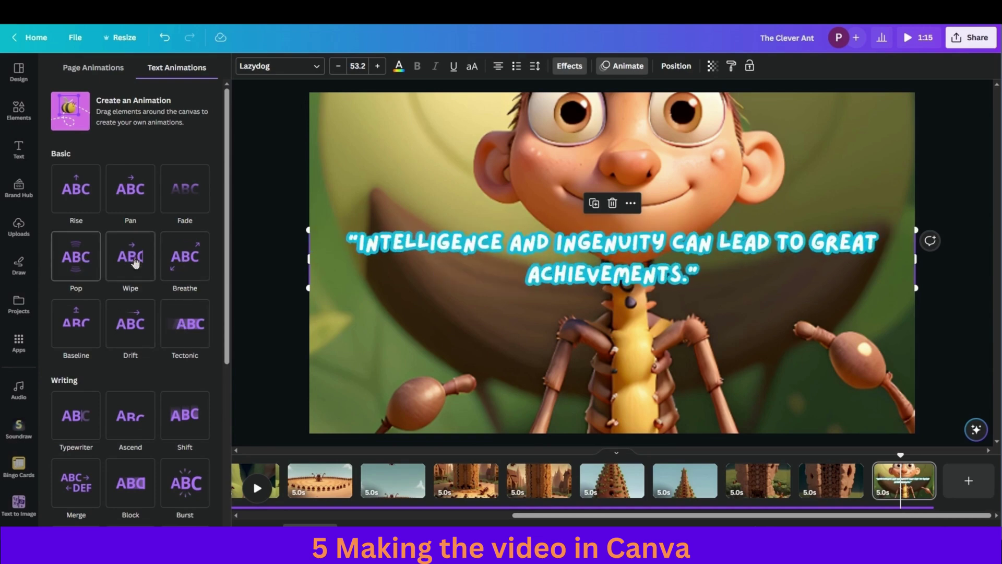
click(187, 261)
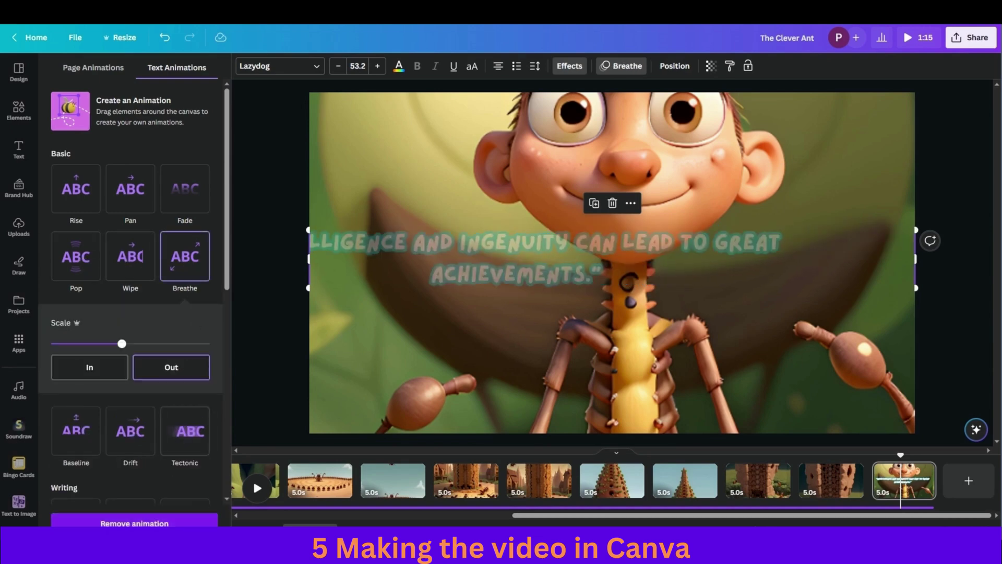
click(280, 353)
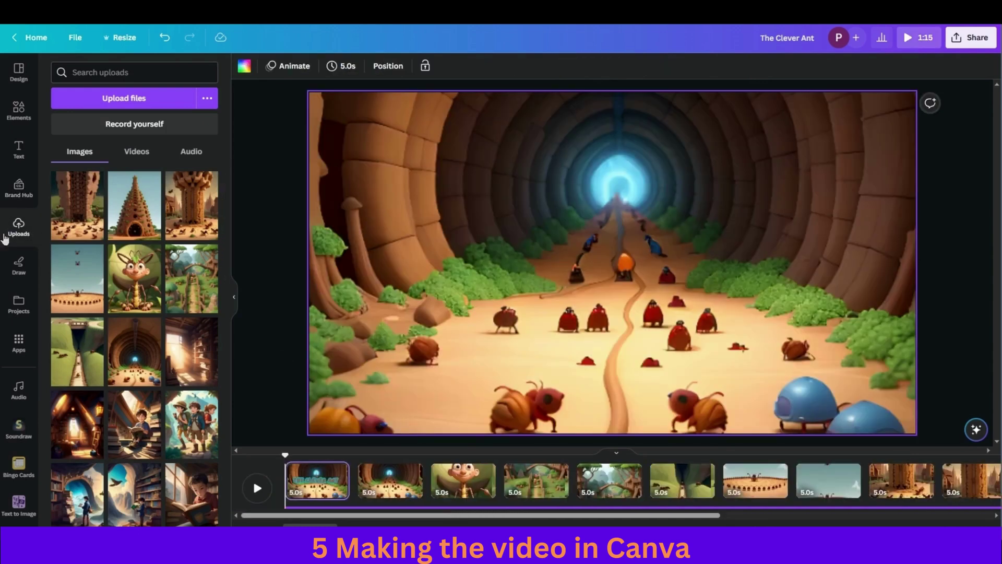
Search the audio library for "kids music" and filter the results to free tracks
click(18, 389)
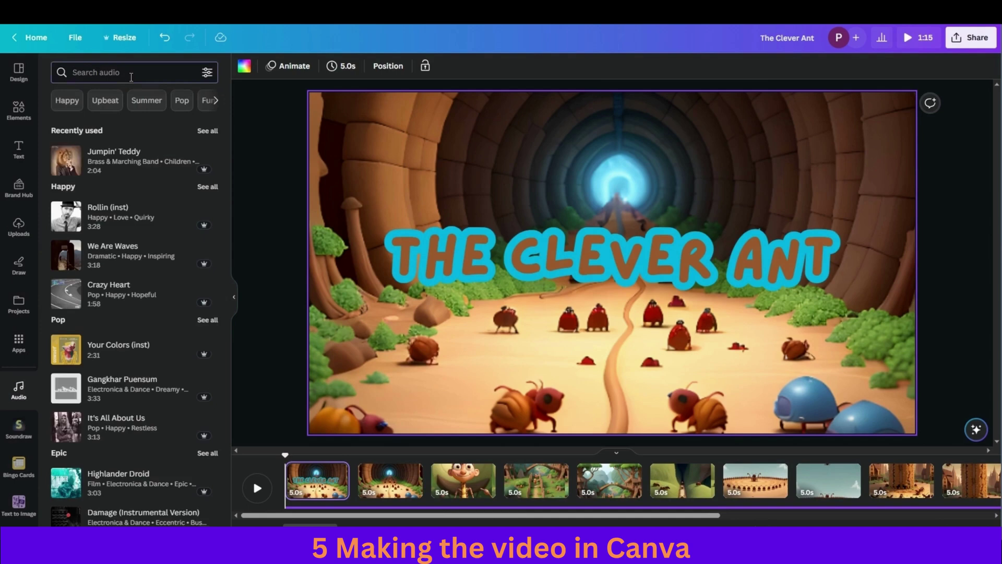
text(kids music)
key(Return)
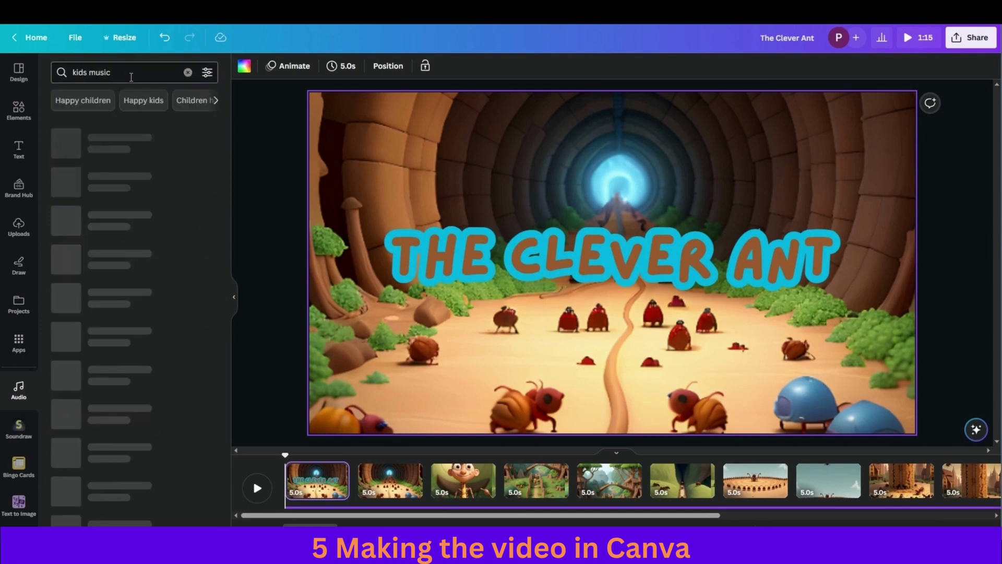
click(207, 74)
click(89, 183)
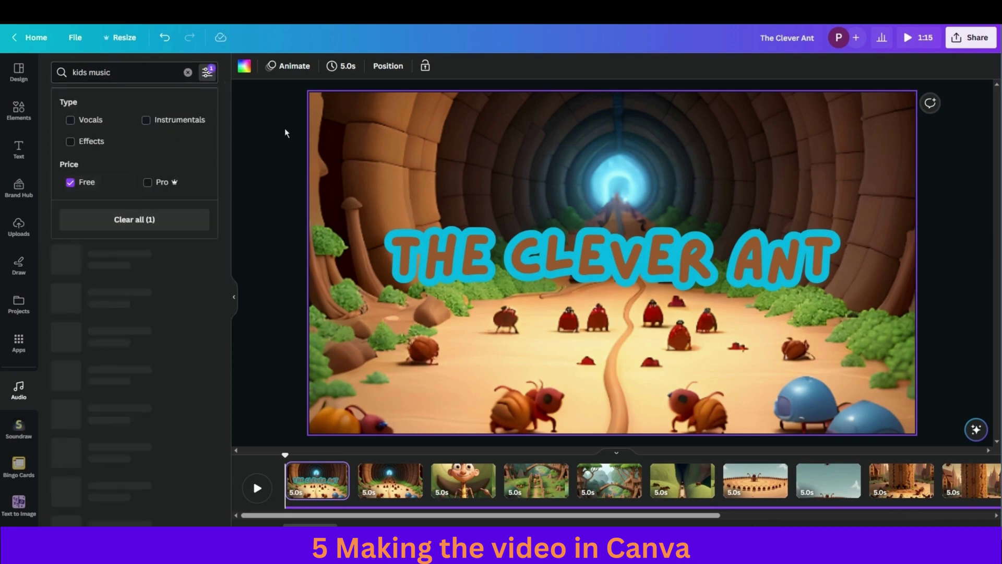
click(286, 133)
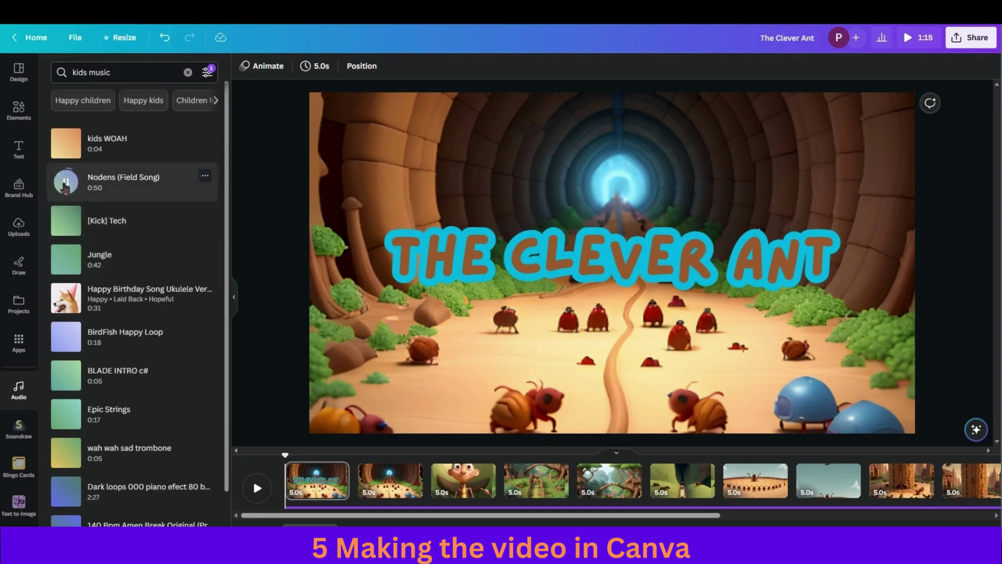
Preview several of the free kids music tracks, including the Happy Birthday ukulele song and Jungle
click(65, 142)
scroll(79, 290, down, 1)
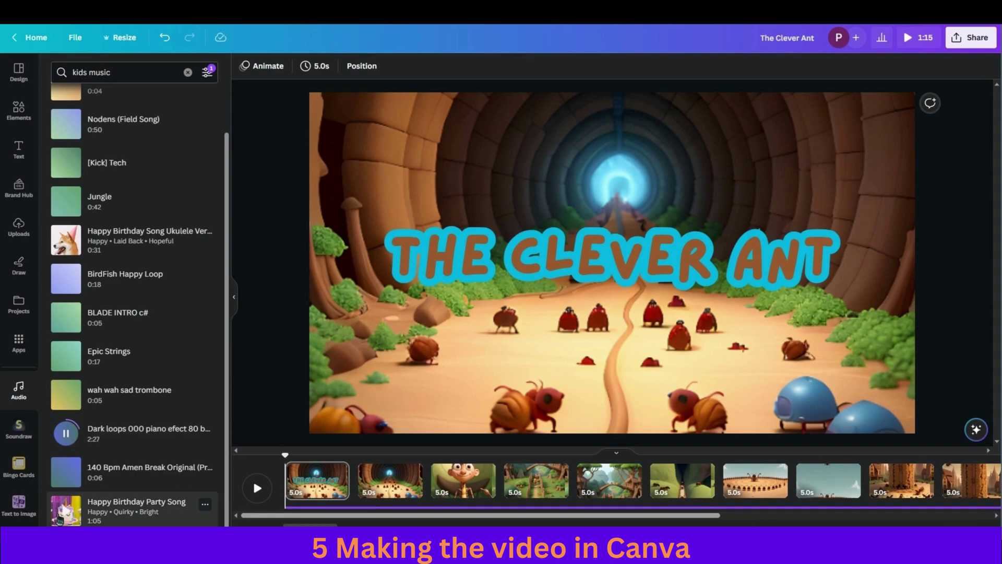
click(61, 245)
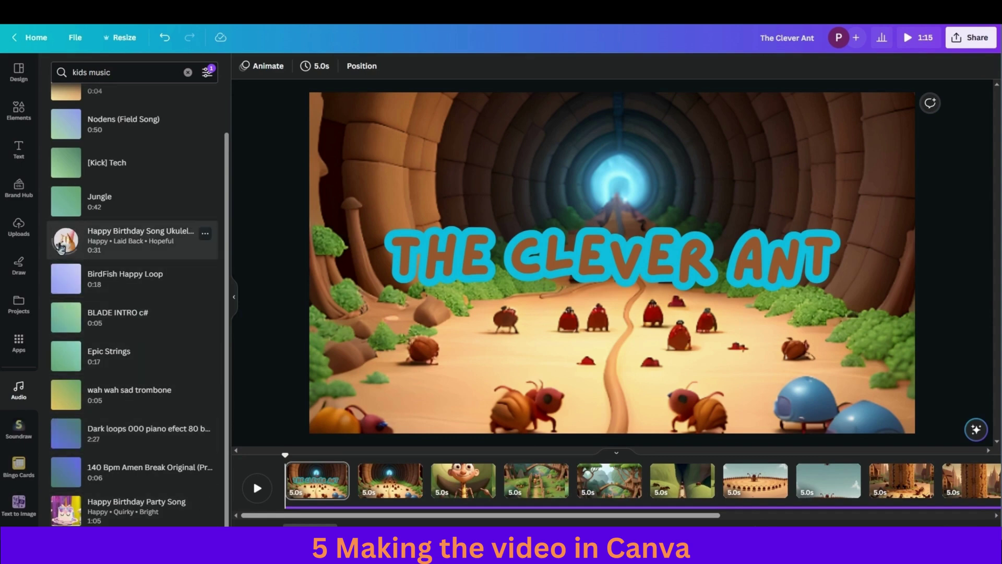
click(63, 203)
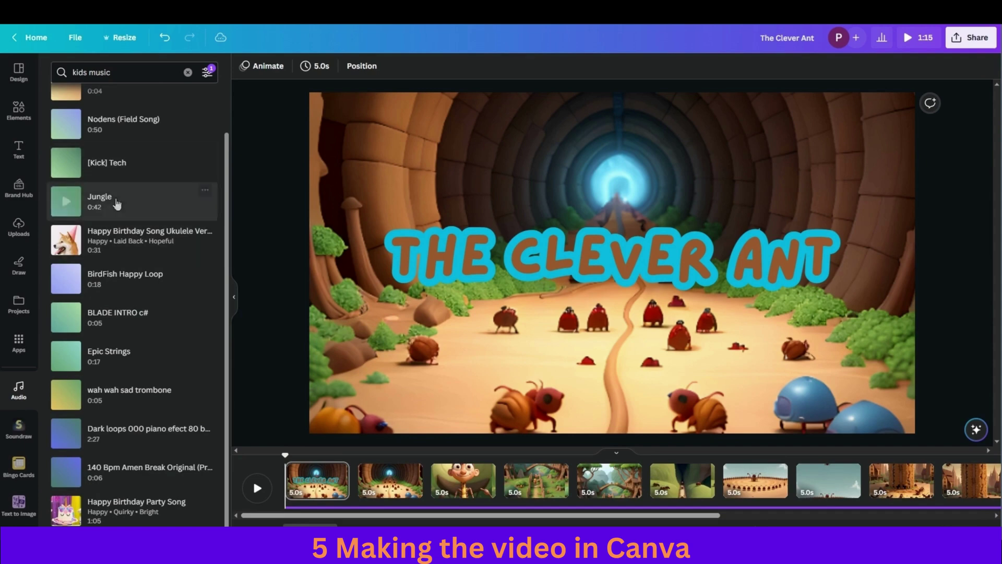
Add the Jungle track to the timeline twice, placing the second copy directly after the first under the voice-over
click(141, 209)
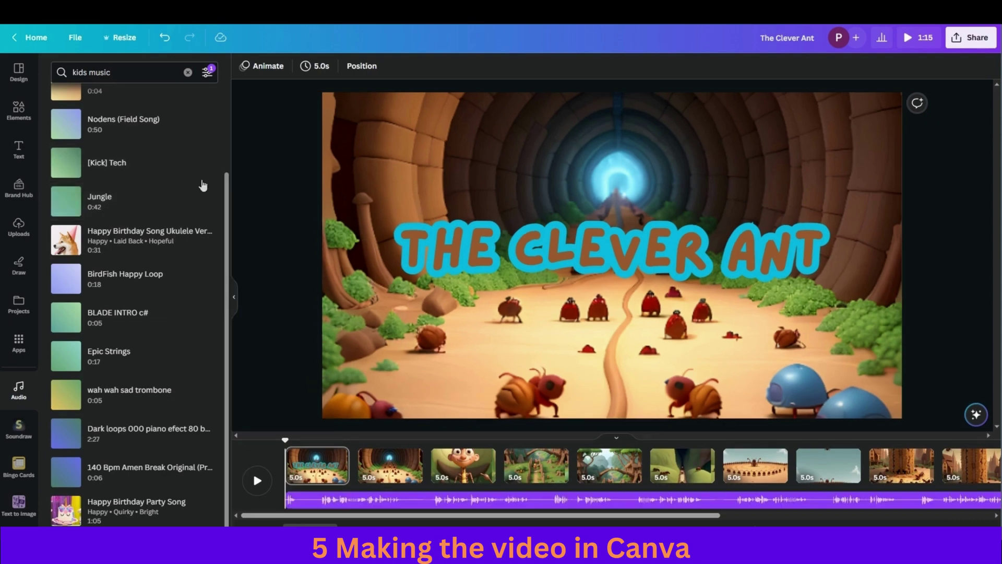
click(109, 202)
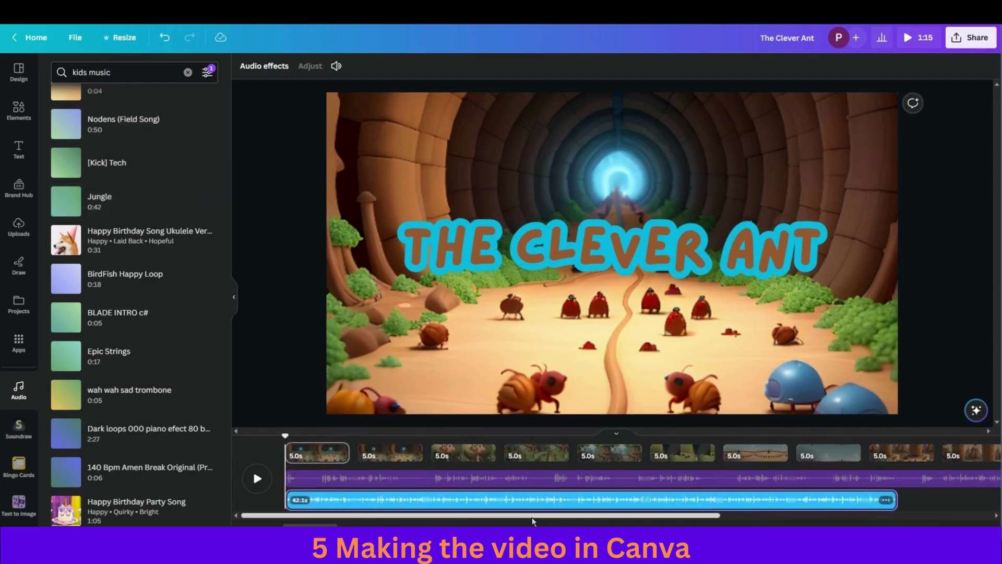
drag(394, 514, 643, 515)
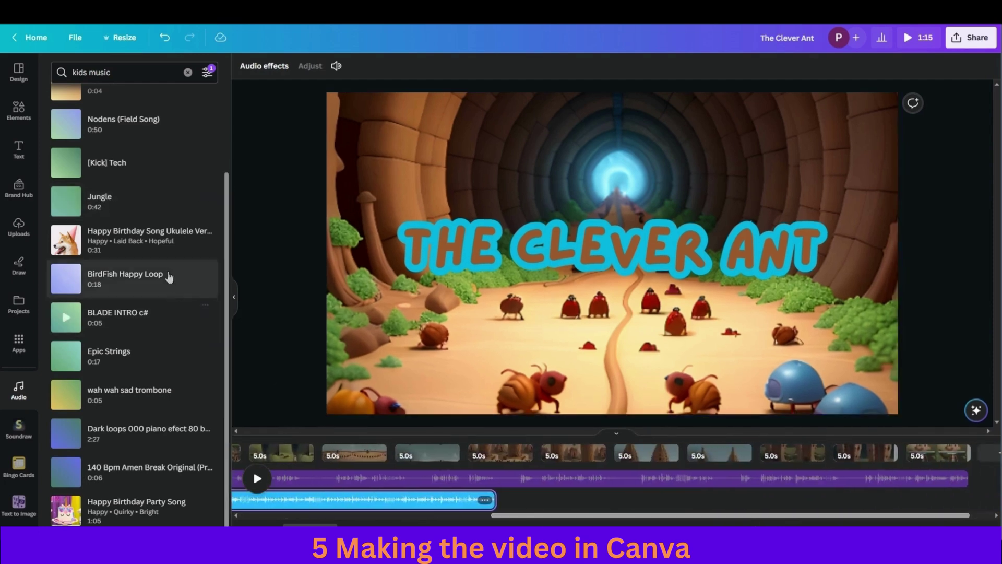
click(113, 209)
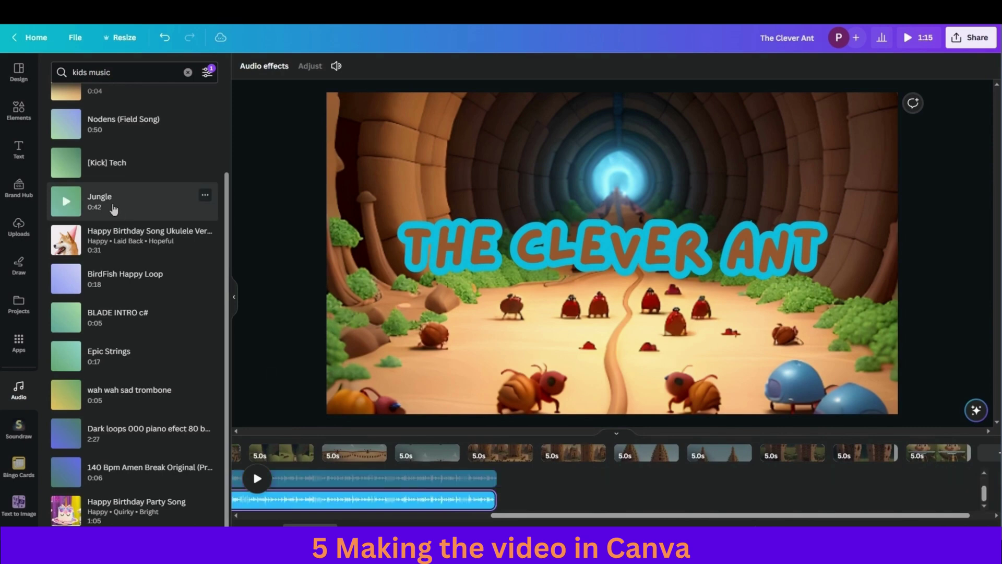
drag(362, 506, 289, 514)
click(919, 477)
Try lowering the volume of the first Jungle music clip to 31
click(366, 499)
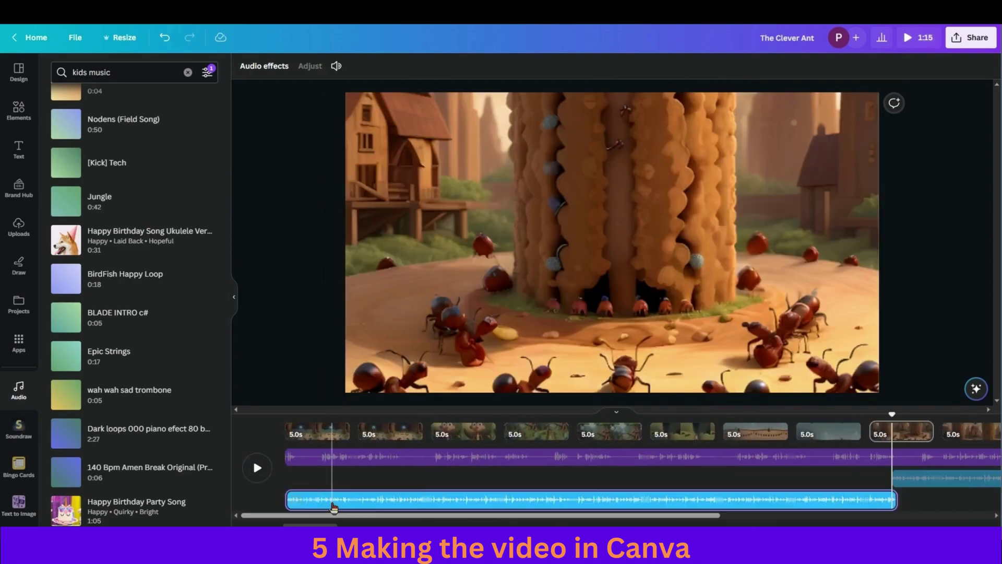
click(335, 67)
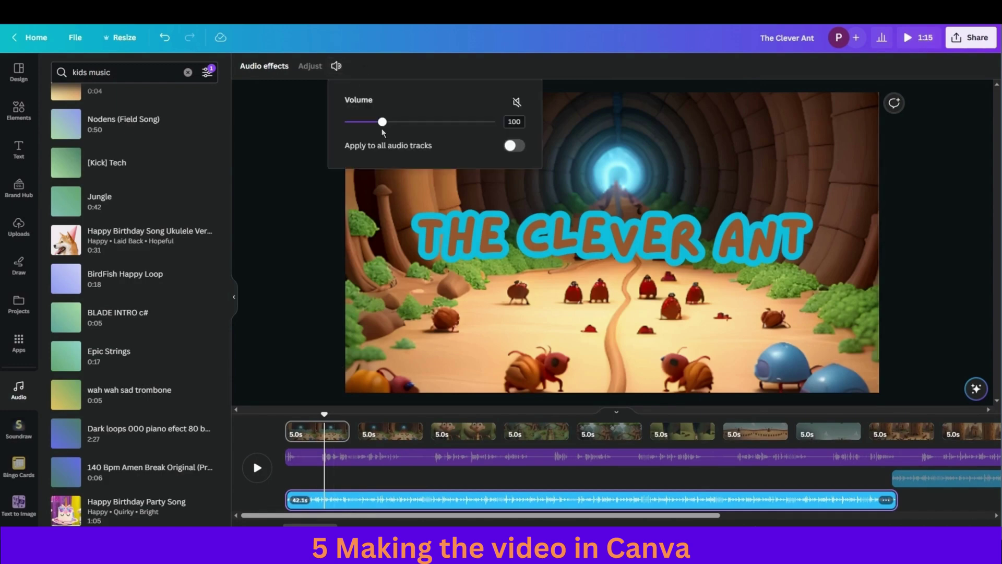
drag(381, 123, 363, 123)
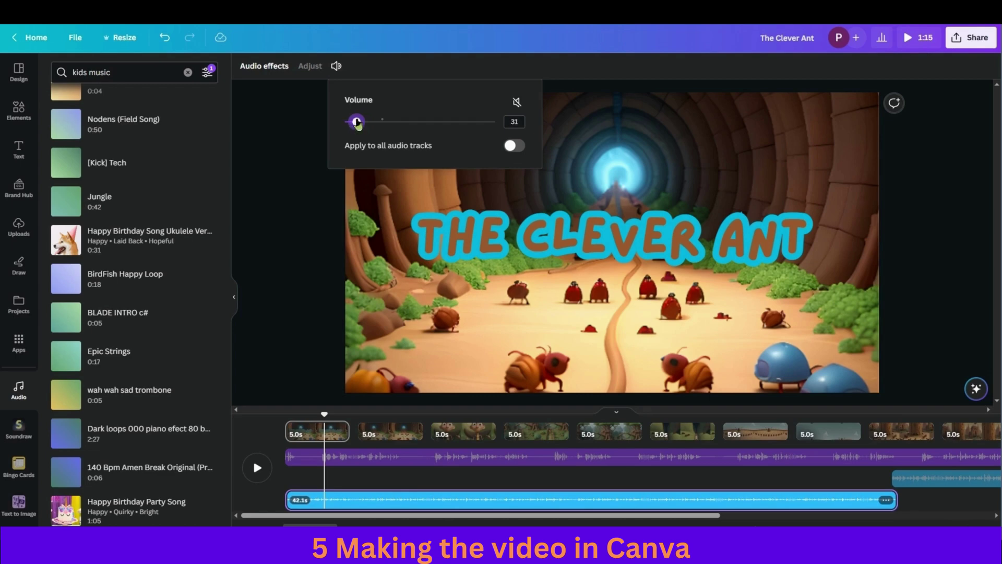
drag(356, 124, 384, 122)
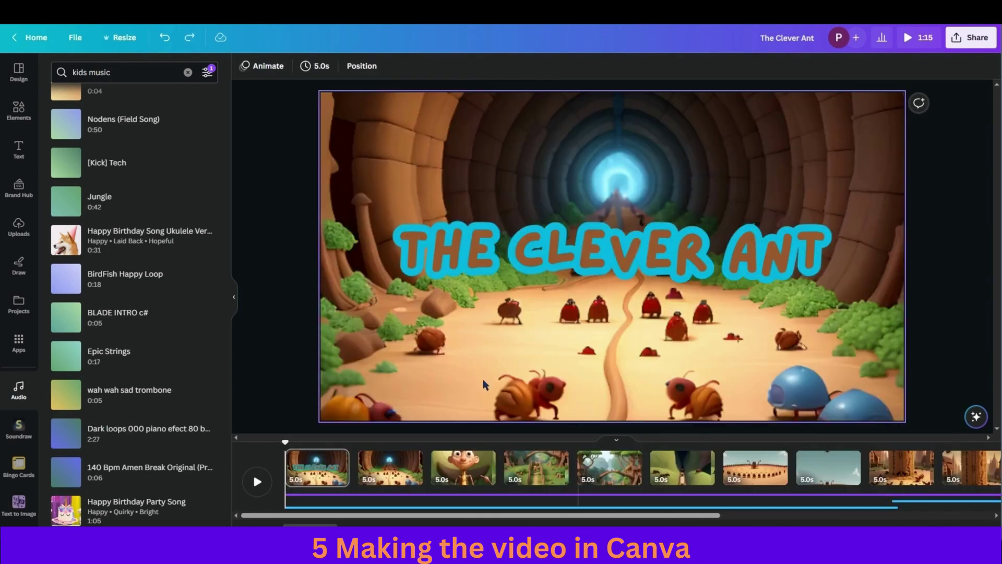
Apply the Photo Flow page animation to the opening page, on both enter and exit, with intensity at maximum
click(432, 131)
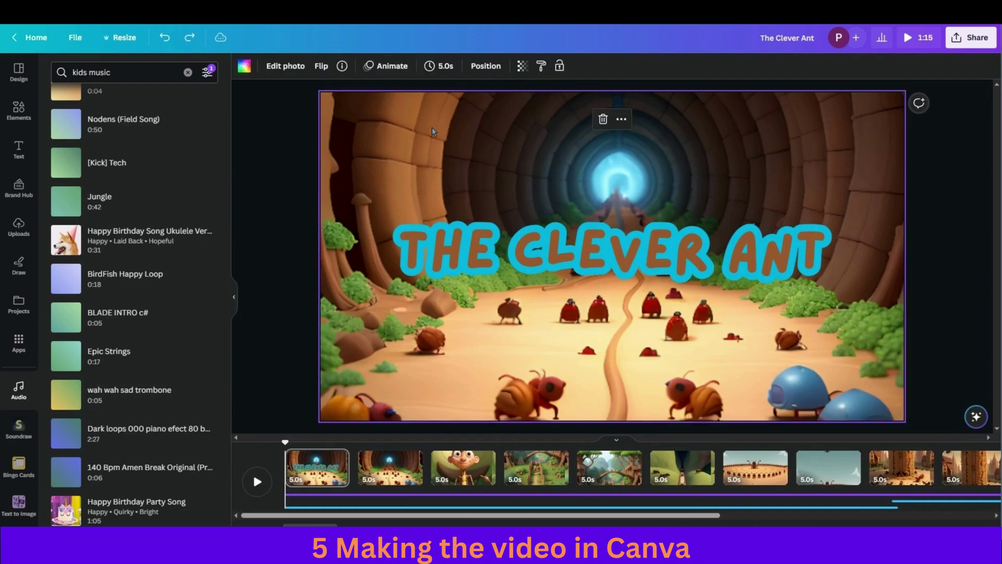
click(389, 65)
scroll(187, 246, down, 5)
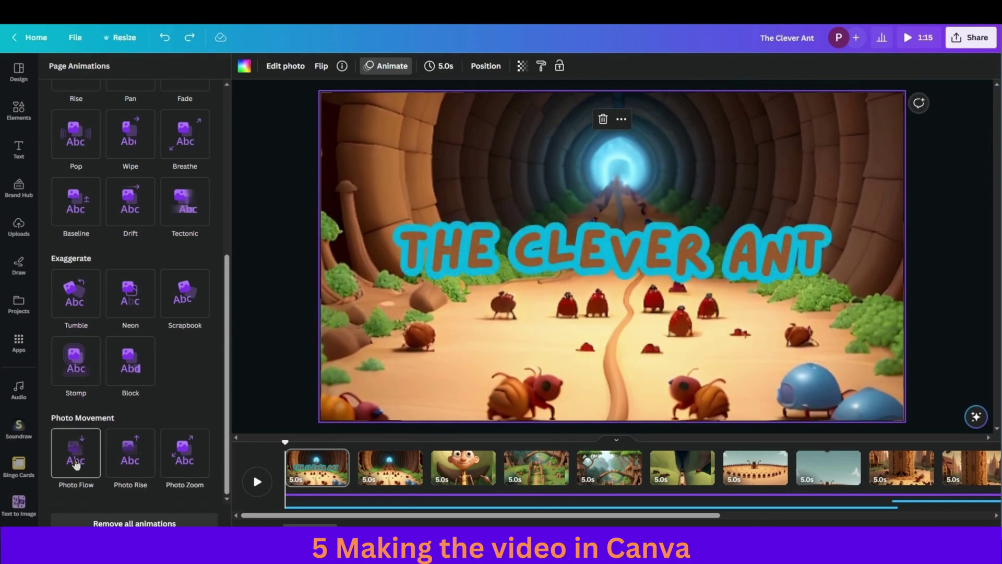
click(77, 463)
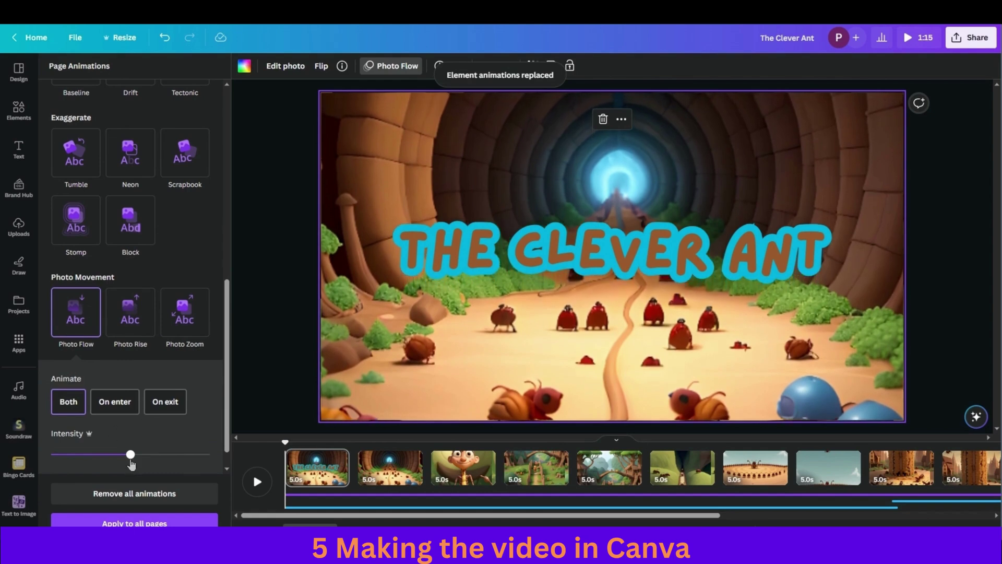
drag(156, 458, 211, 455)
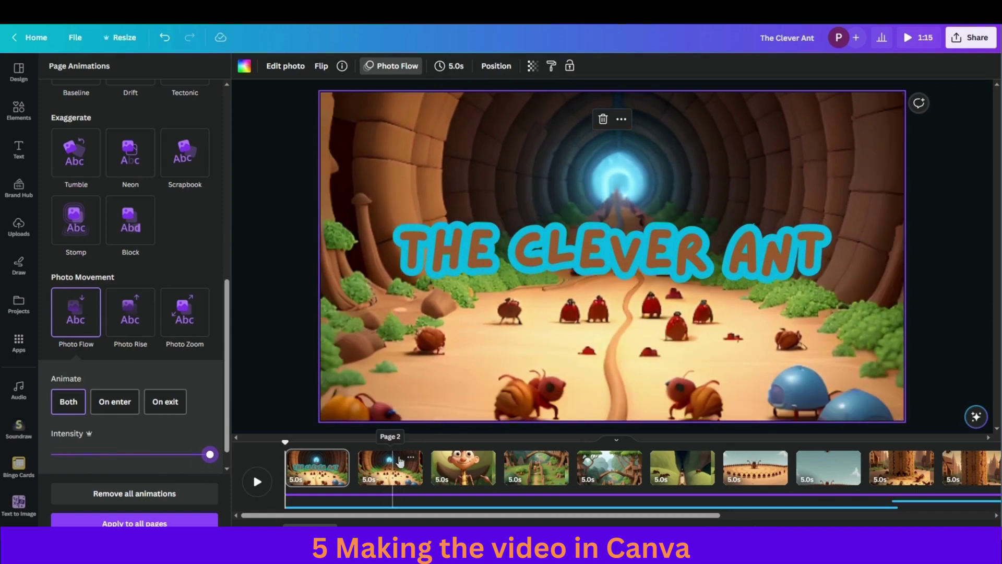
Apply the Photo Rise page animation to page 2, on both enter and exit, moving upward with intensity at maximum
click(392, 474)
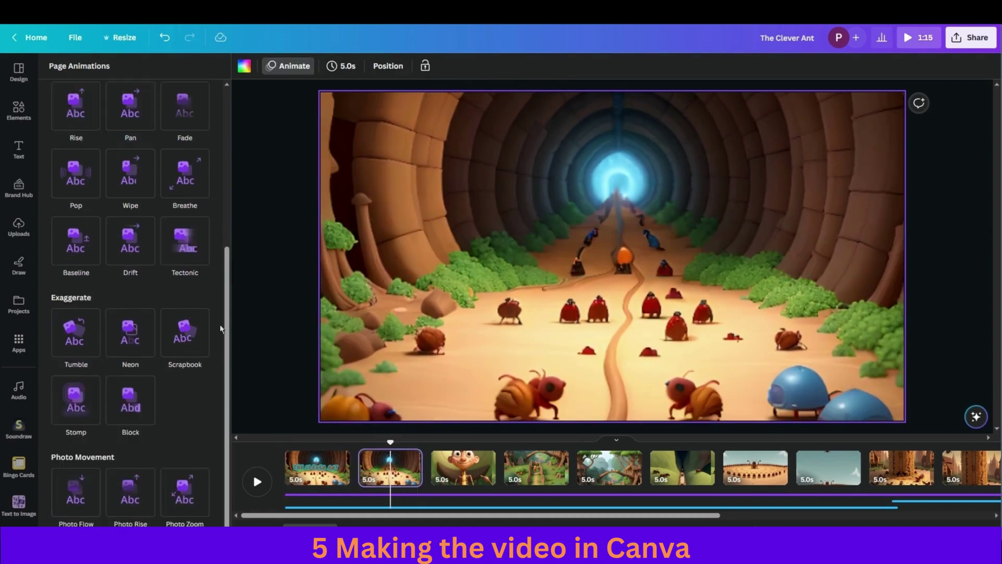
click(133, 488)
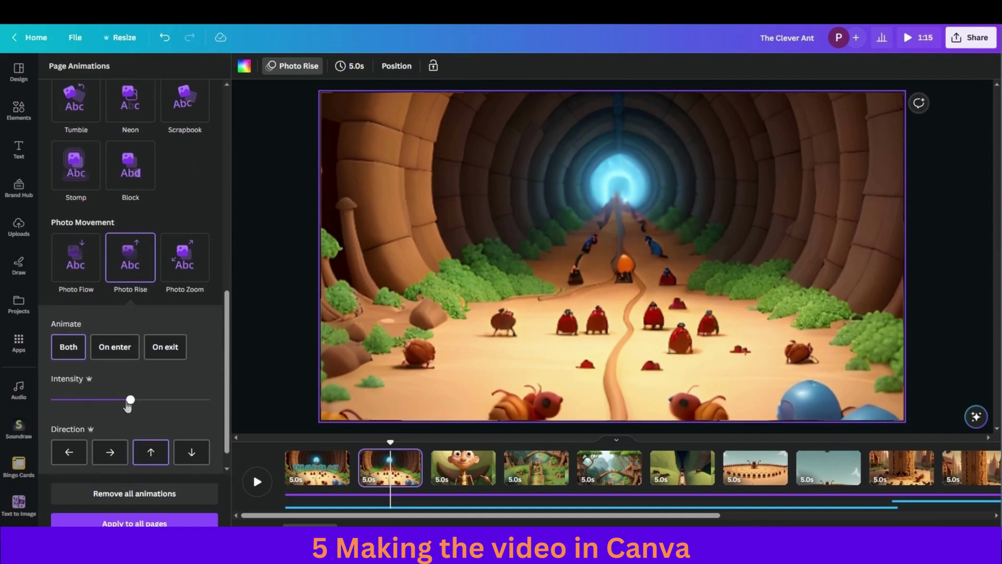
drag(130, 399, 236, 406)
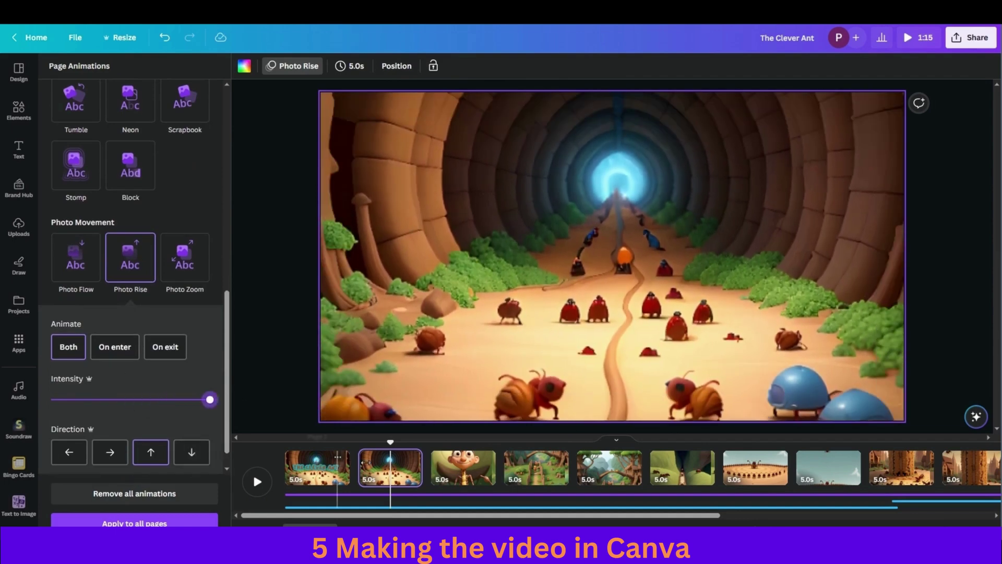
Apply the Photo Zoom page animation to page 3, the smiling ant close-up, zooming out on both enter and exit at maximum scale
click(459, 467)
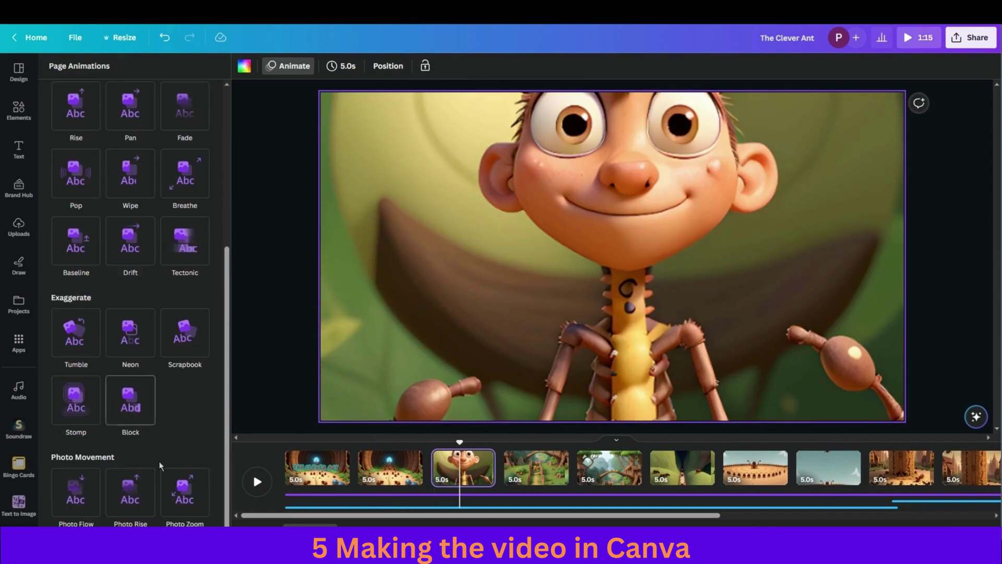
click(189, 475)
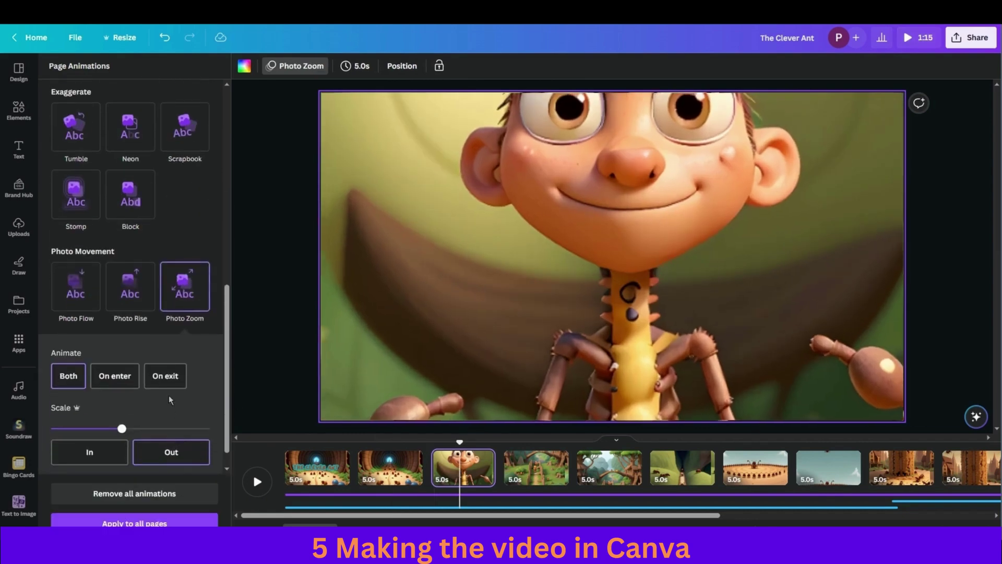
drag(123, 428, 209, 429)
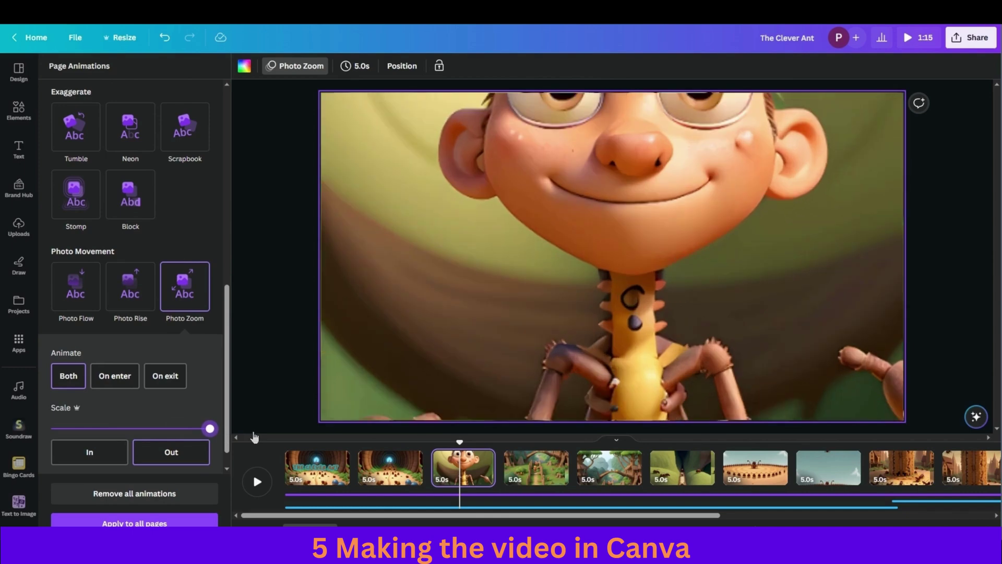
Apply the Photo Rise page animation to page 4, the wooden path scene, with downward direction and maximum intensity
click(536, 467)
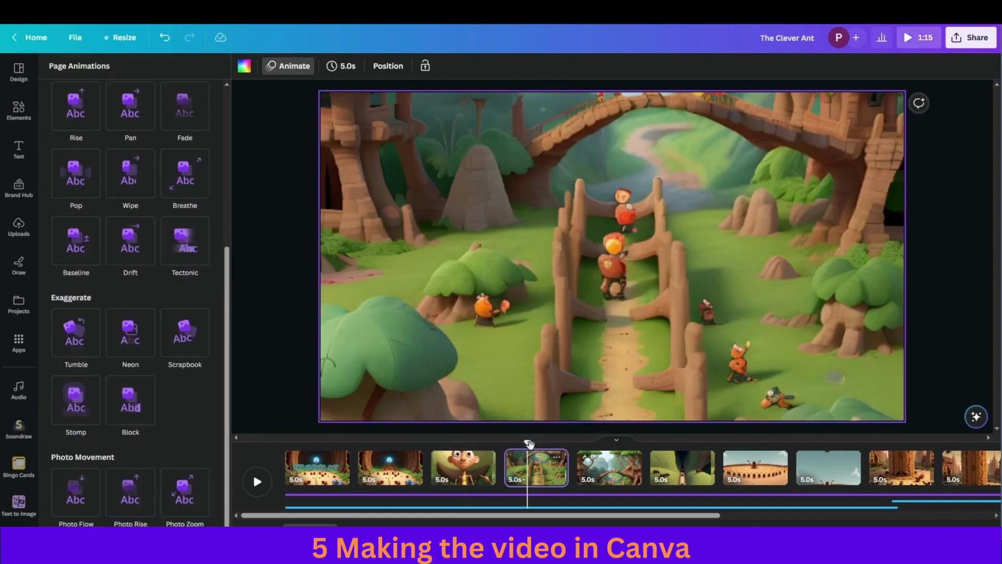
click(131, 493)
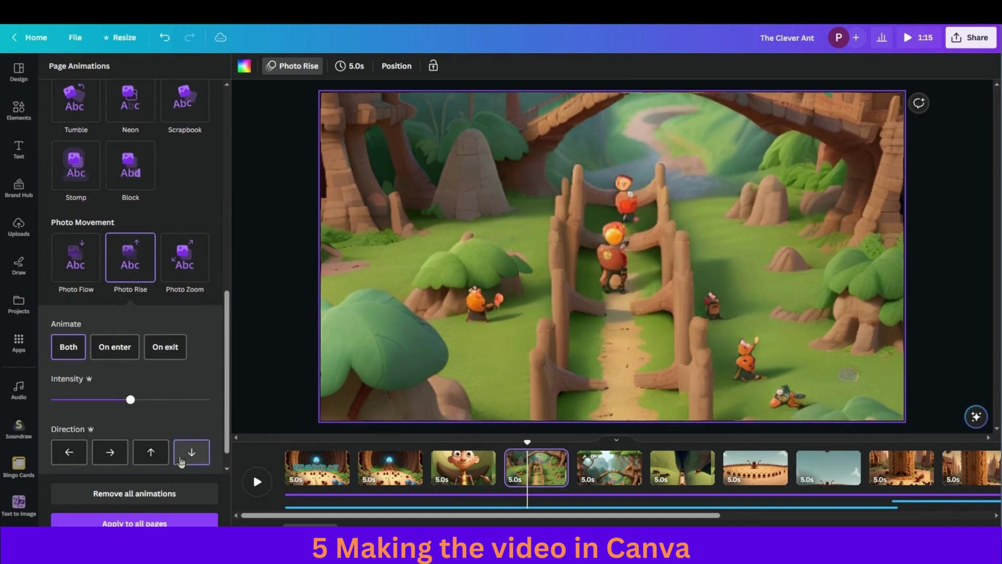
click(190, 453)
drag(130, 400, 223, 412)
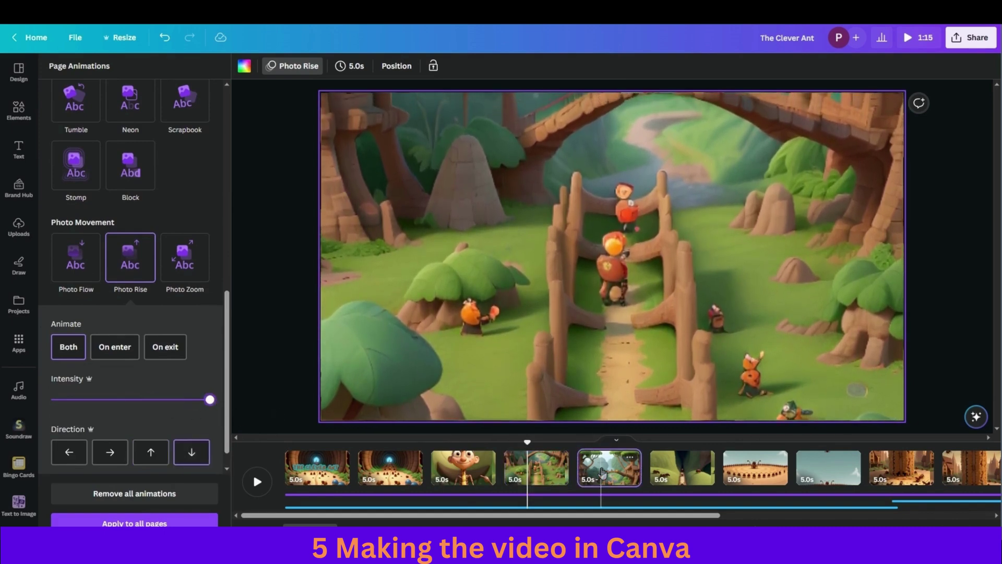
Apply the Photo Flow page animation to page 5, the arched bridge scene, on both enter and exit with intensity at maximum
click(624, 472)
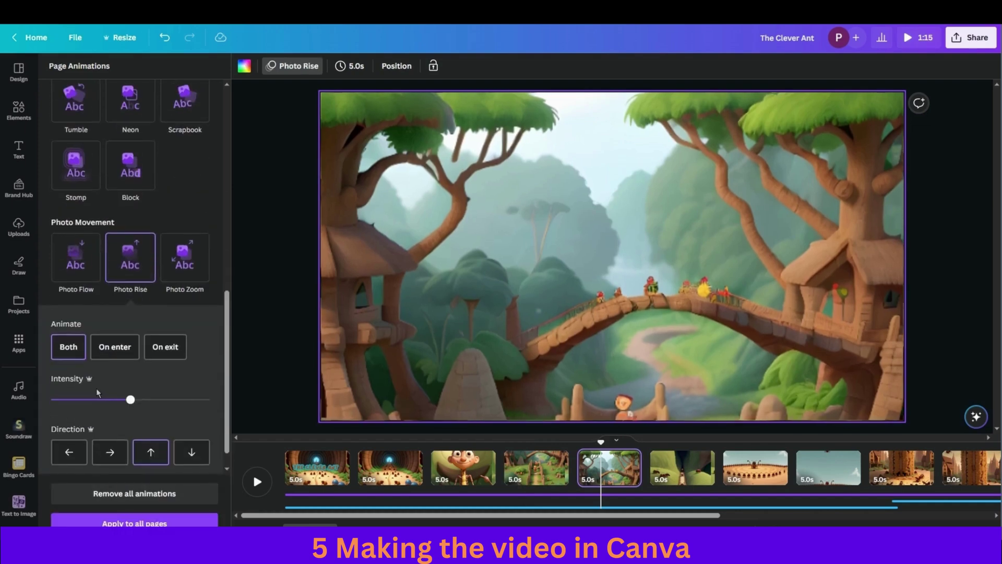
click(74, 260)
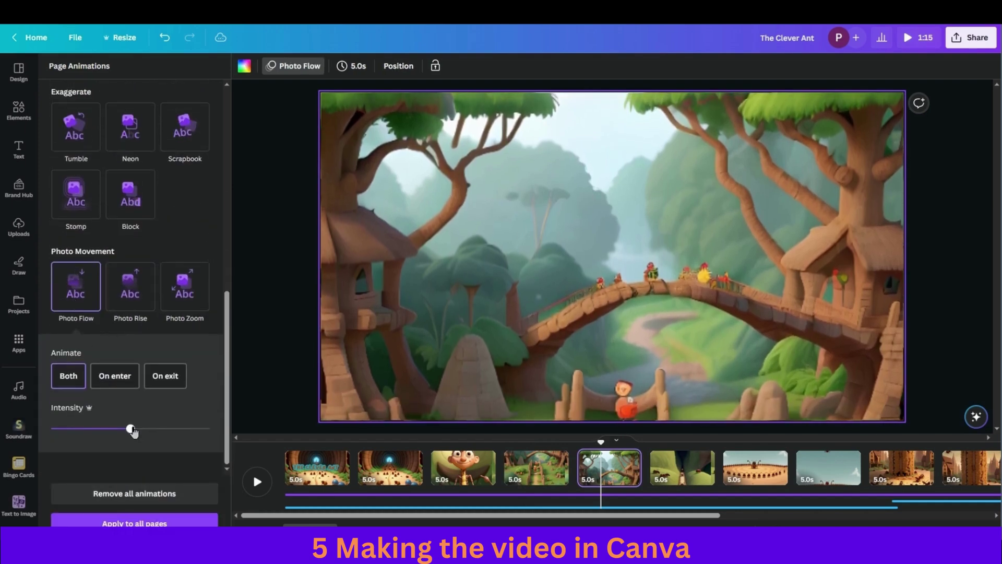
drag(131, 428, 210, 428)
Apply the Photo Zoom page animation to page 6, the ants on green hills, zooming out at maximum scale
click(681, 473)
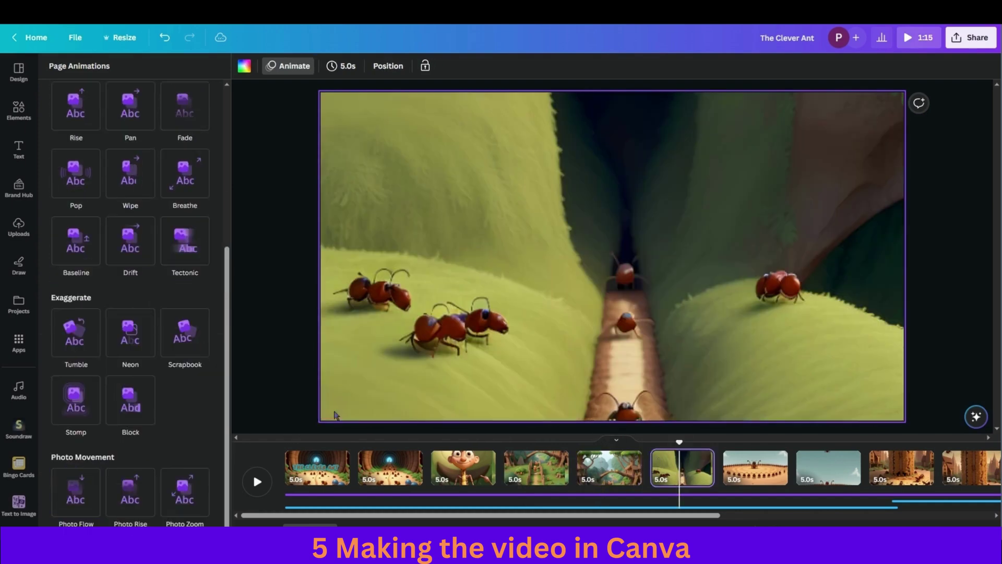
click(196, 488)
scroll(201, 456, down, 2)
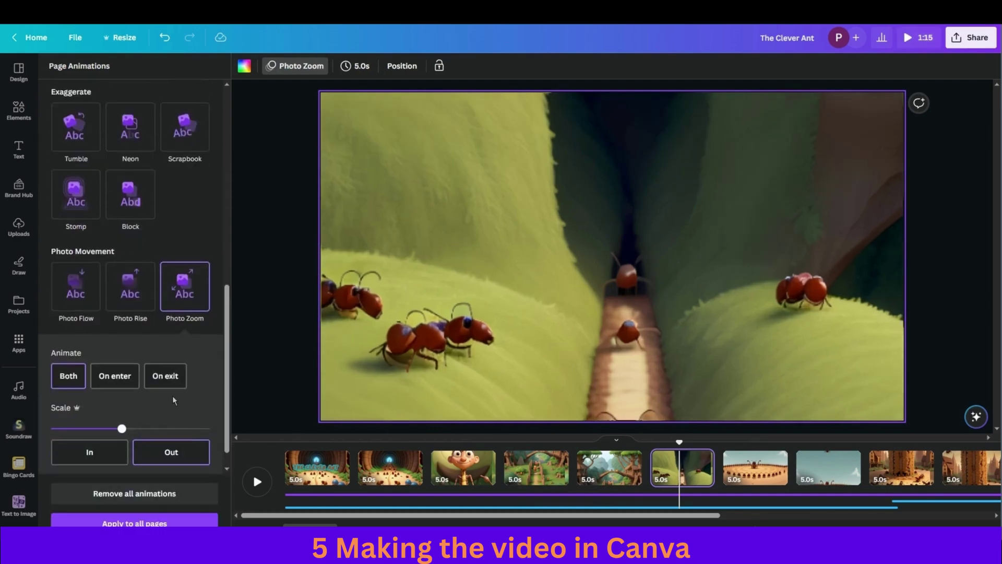
drag(124, 429, 248, 433)
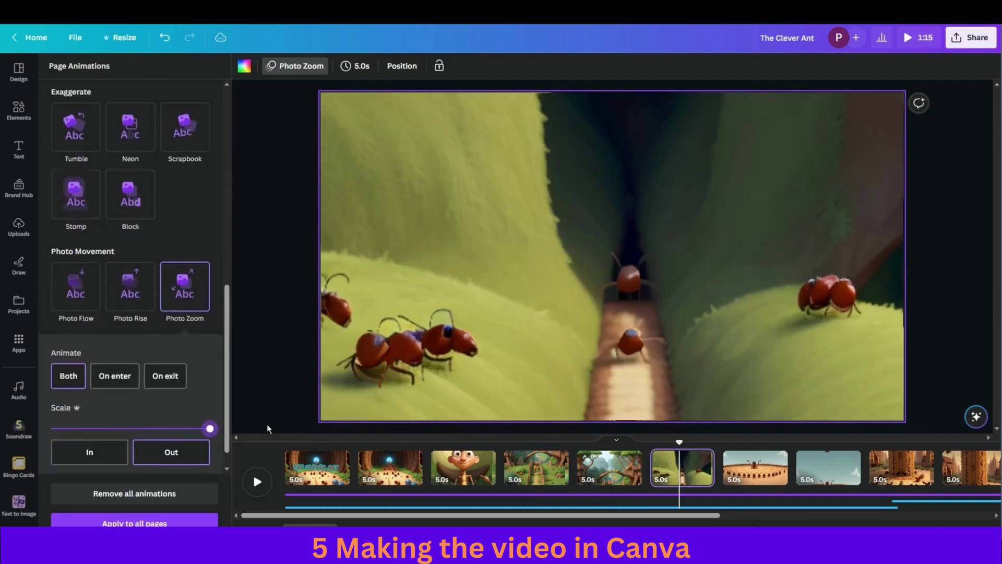
scroll(130, 287, down, 1)
Play the video from the opening page to review the page animations together with the voice-over and music
click(724, 458)
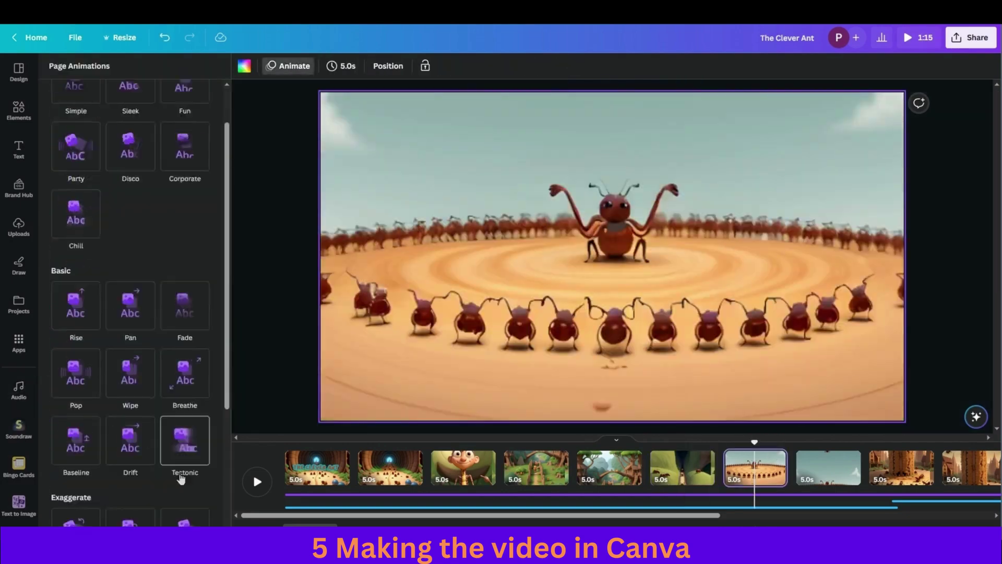
click(828, 467)
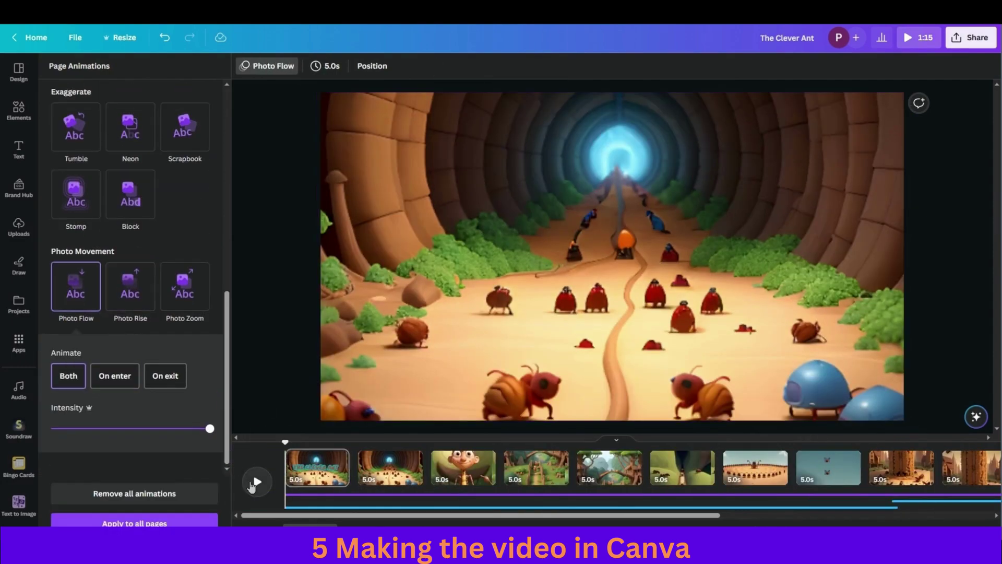
click(256, 481)
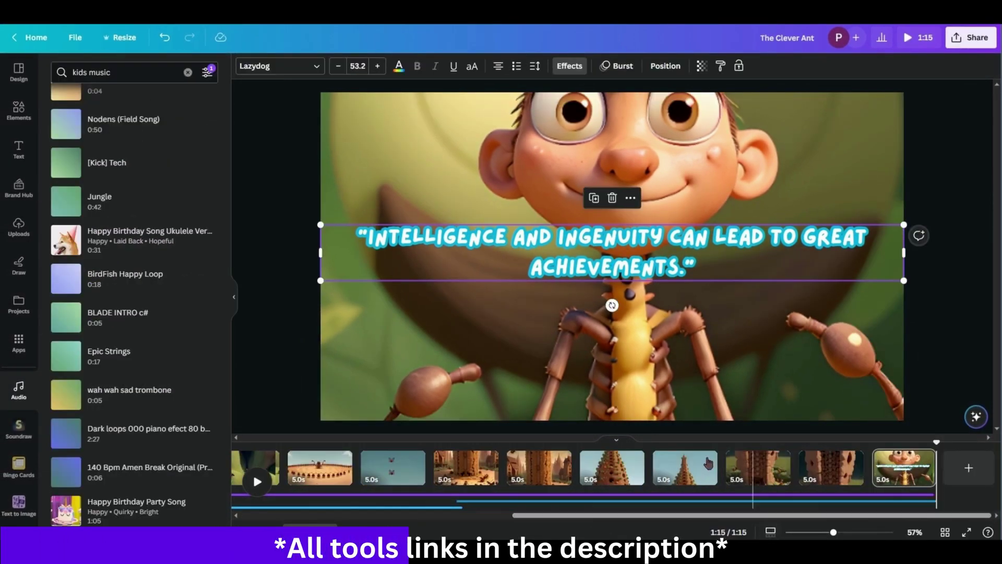
Deselect the closing quote and scrub back and forth through the timeline to review the animated scenes
click(923, 200)
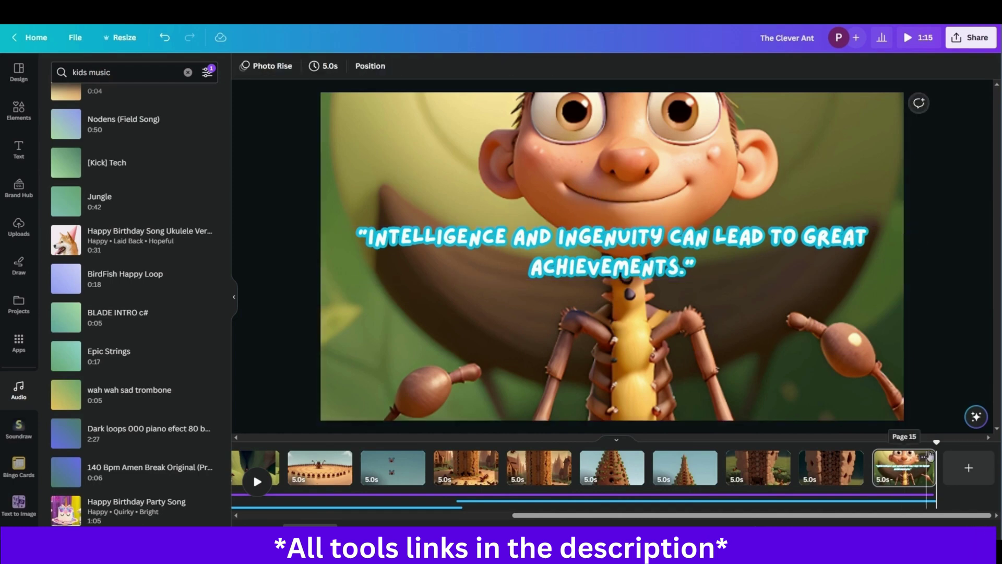
drag(936, 442, 413, 442)
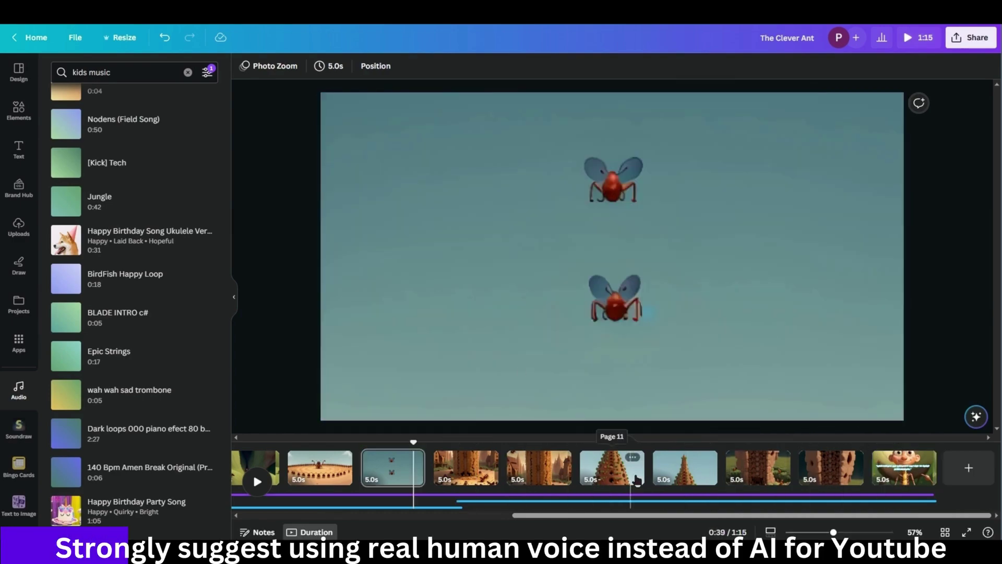
drag(660, 515, 389, 509)
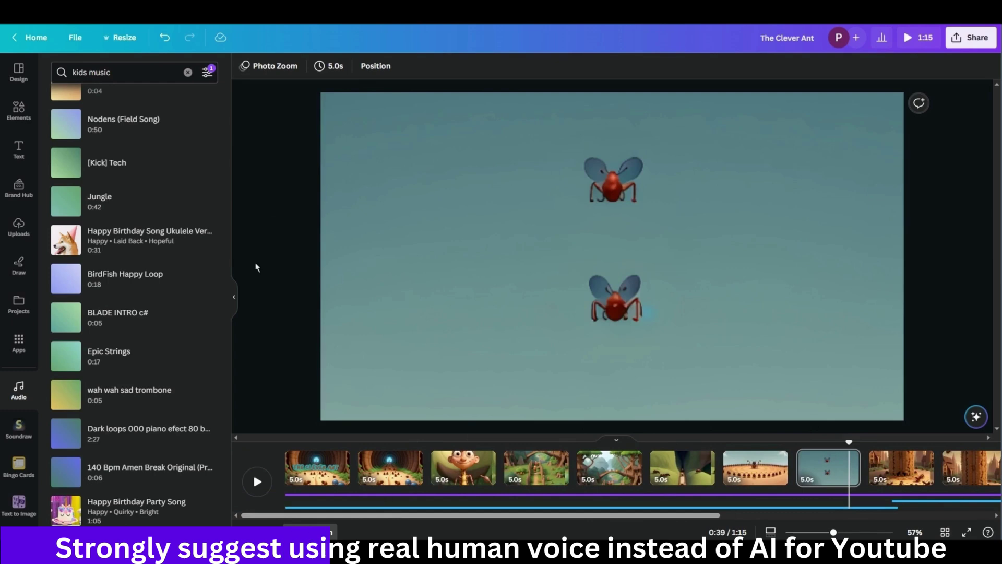
click(311, 443)
drag(311, 444, 865, 493)
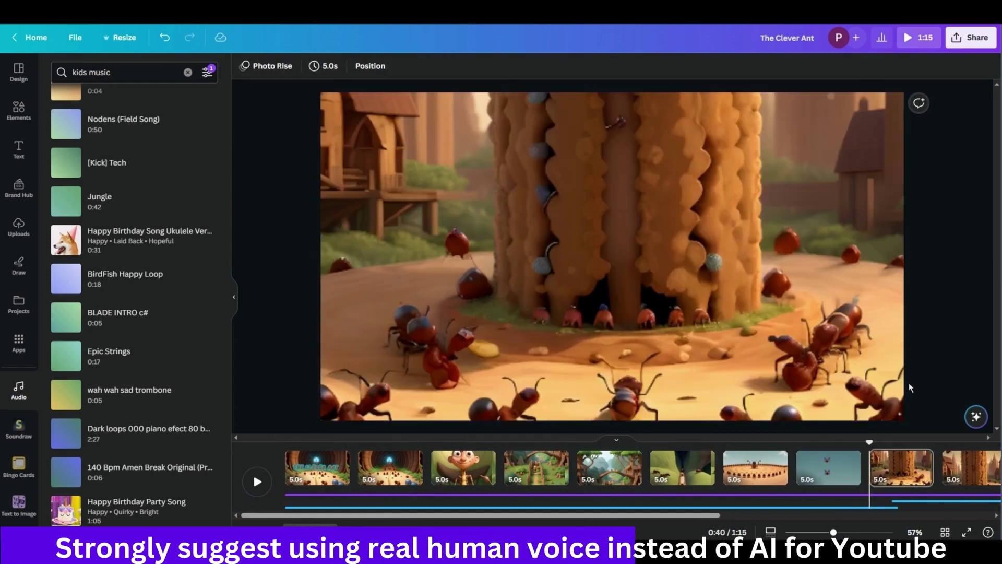
drag(908, 442, 284, 437)
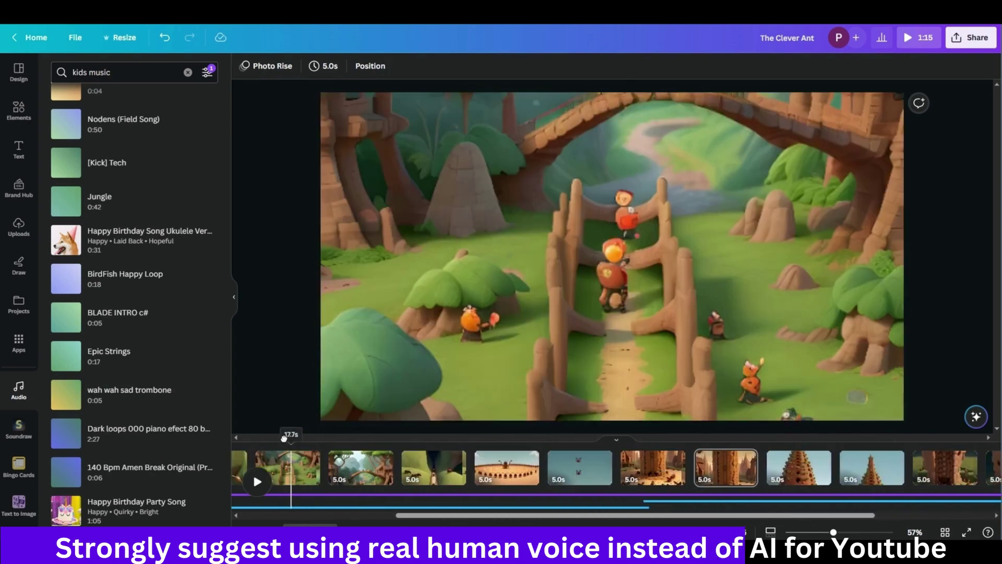
scroll(535, 521, right, 3)
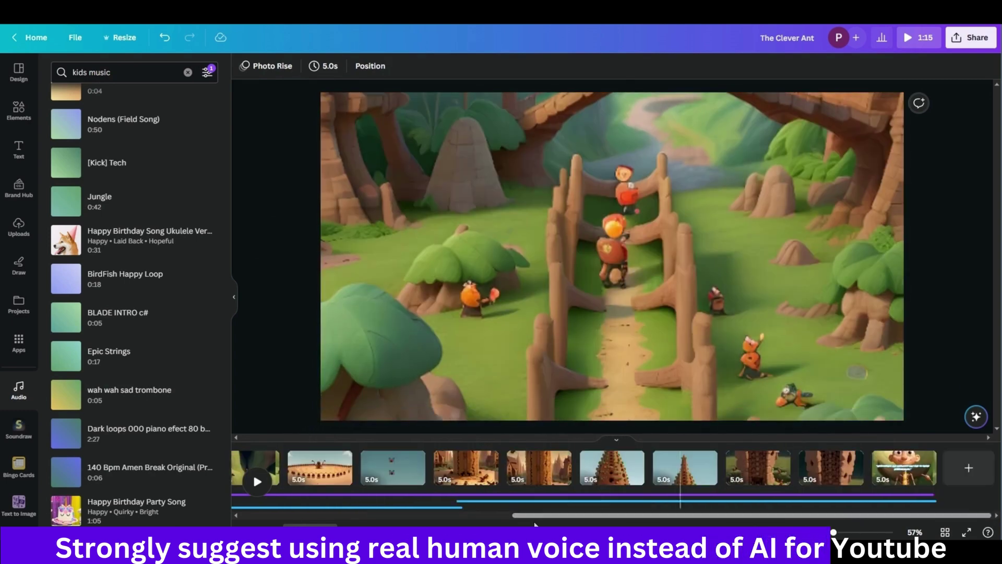